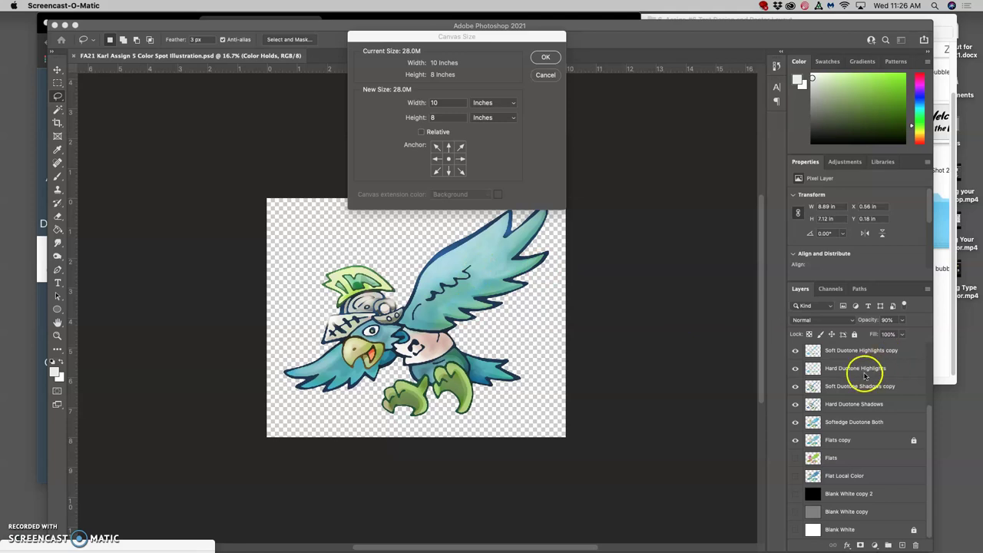
Step: Cancel the Canvas Size dialog, then toggle the Color Holds and line art layers to compare
{"action": "scroll", "coordinate": [889, 375], "scroll_direction": "up", "scroll_amount": 5}
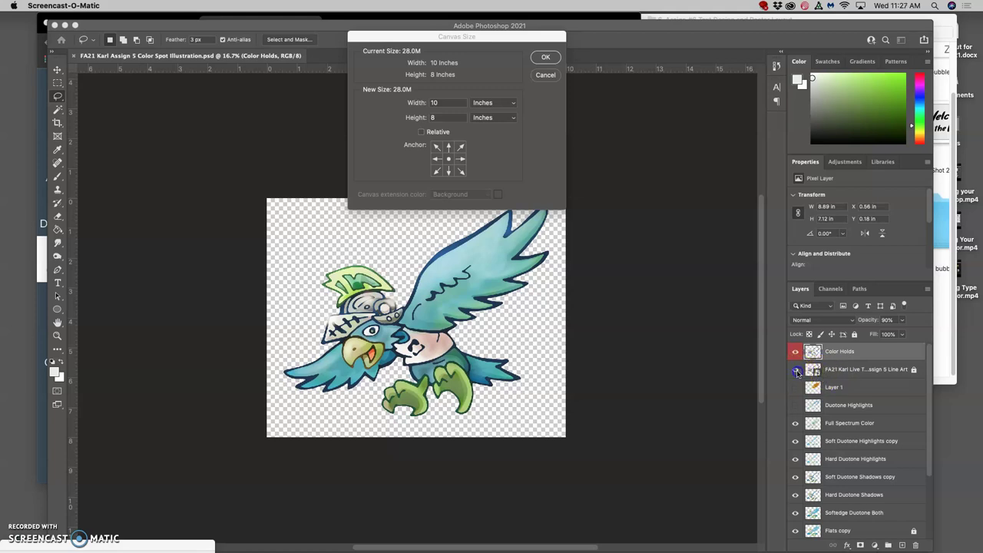
{"action": "left_click", "coordinate": [545, 75]}
{"action": "left_click", "coordinate": [795, 372]}
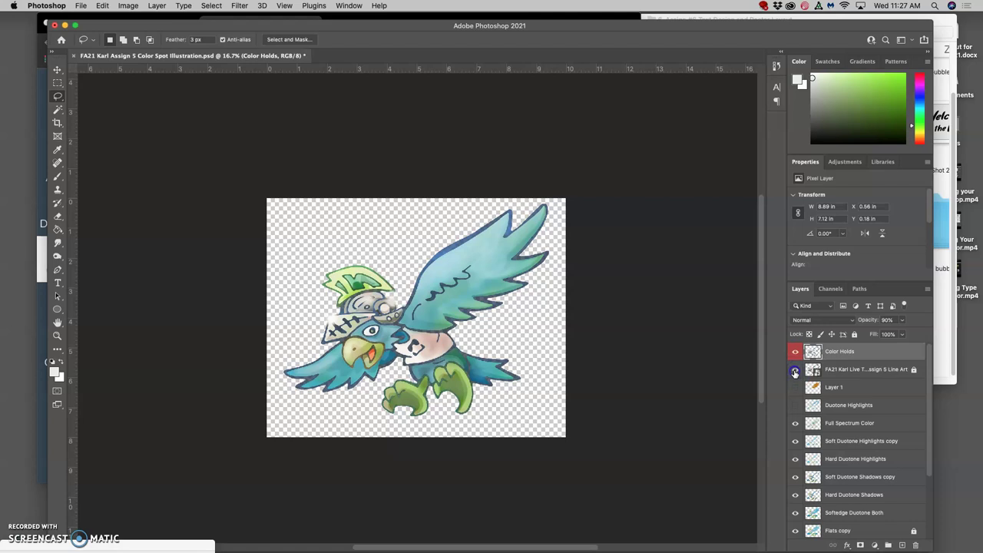
{"action": "left_click", "coordinate": [795, 351]}
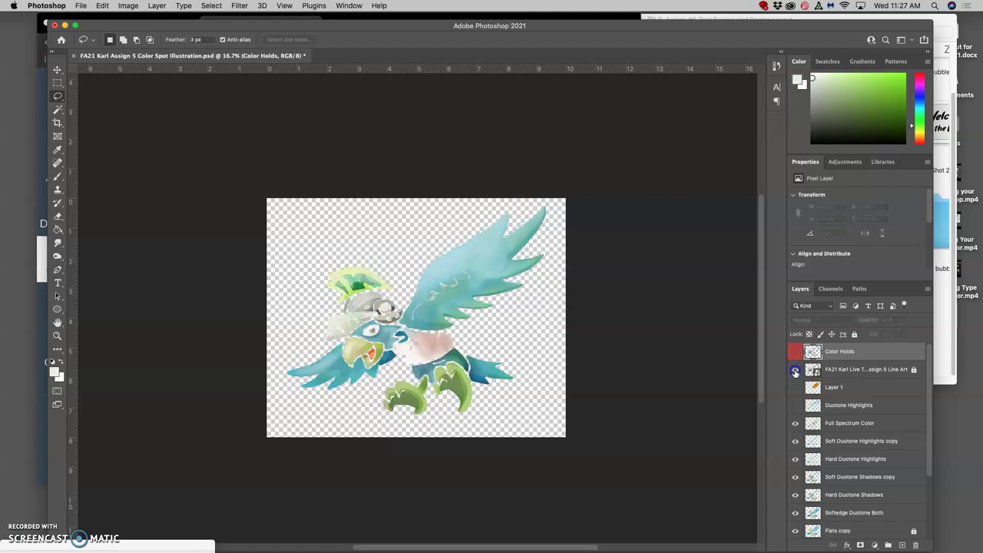
{"action": "left_click", "coordinate": [795, 372]}
{"action": "left_click", "coordinate": [795, 372]}
{"action": "left_click", "coordinate": [795, 371]}
{"action": "left_click", "coordinate": [795, 372]}
{"action": "left_click", "coordinate": [795, 371]}
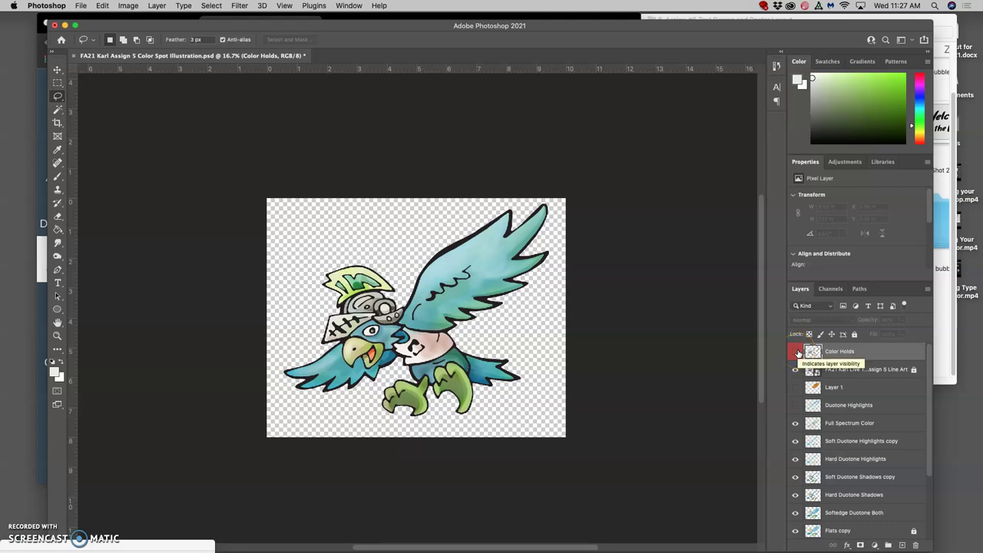
Step: Turn Color Holds back on and toggle the line art, leaving both layers visible
{"action": "left_click", "coordinate": [793, 353]}
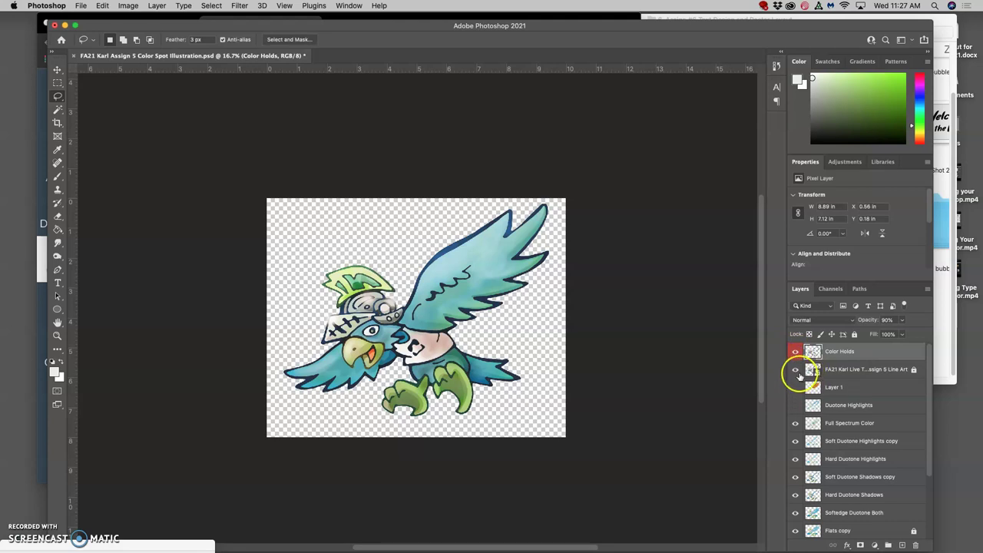
{"action": "left_click", "coordinate": [796, 371]}
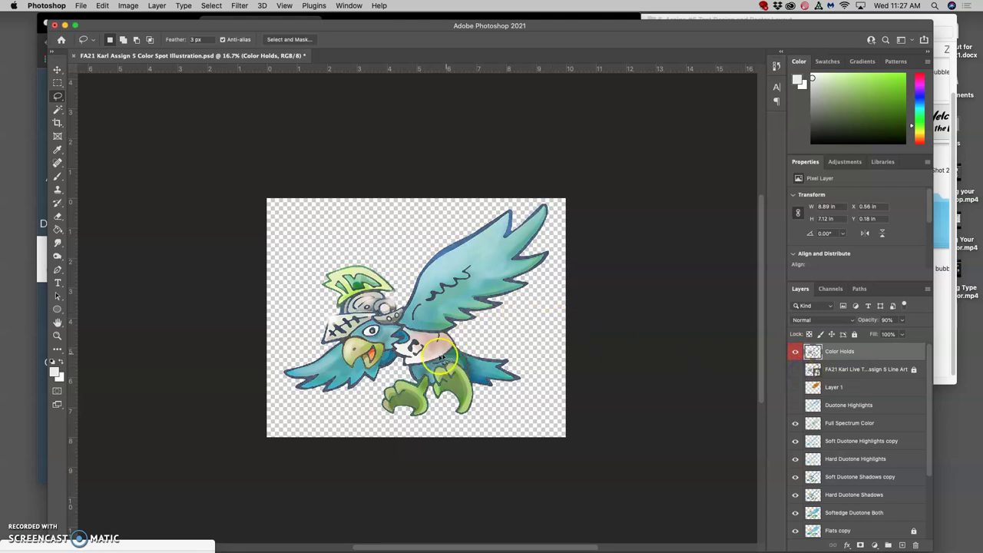
{"action": "left_click", "coordinate": [797, 371]}
{"action": "left_click", "coordinate": [797, 371]}
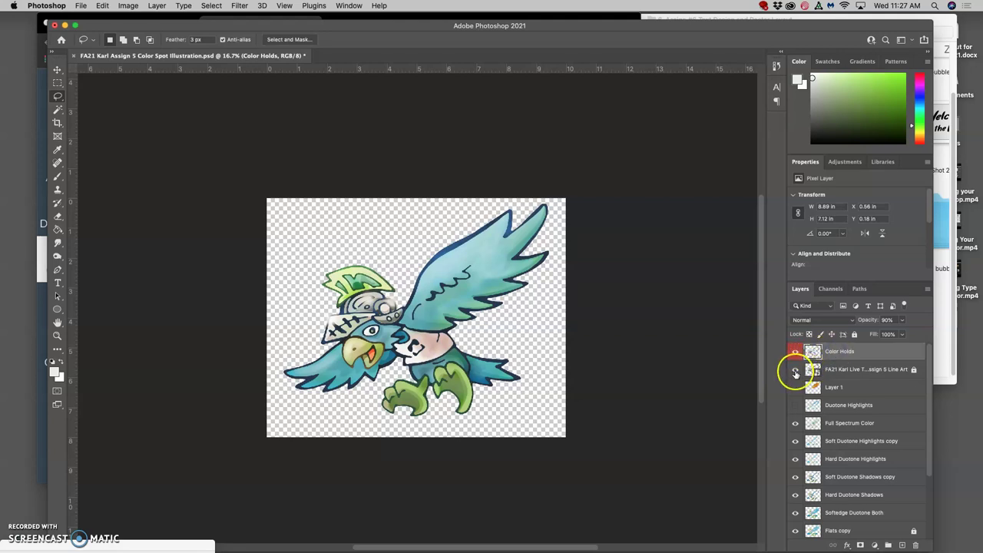
{"action": "left_click", "coordinate": [796, 371]}
{"action": "left_click", "coordinate": [796, 371]}
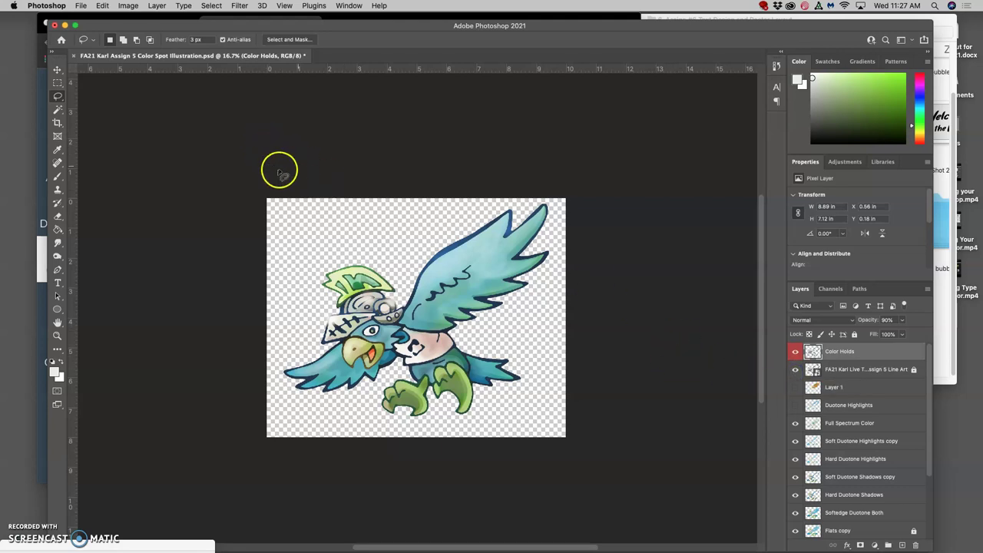
Step: Open Image Size and cancel it without changes
{"action": "left_click", "coordinate": [129, 6]}
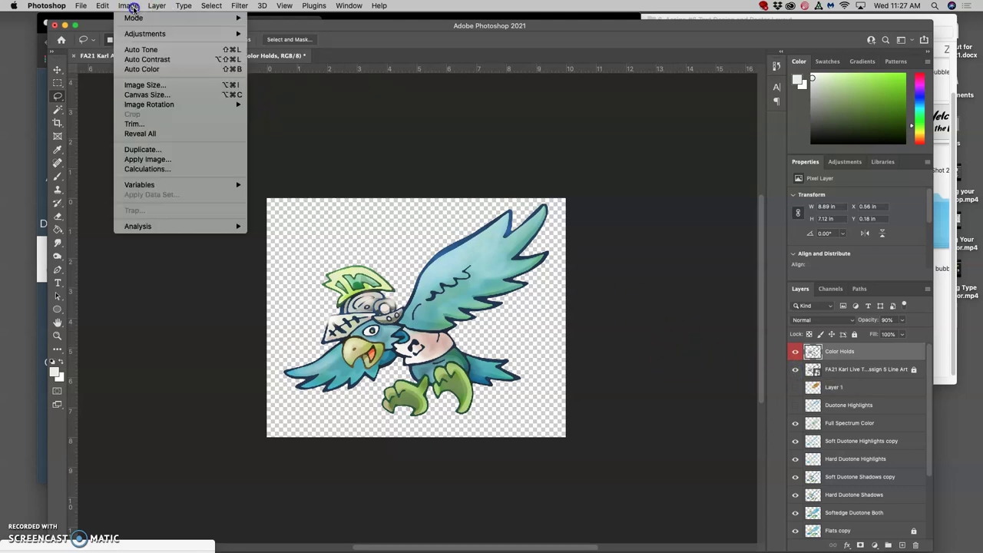
{"action": "left_click", "coordinate": [147, 85]}
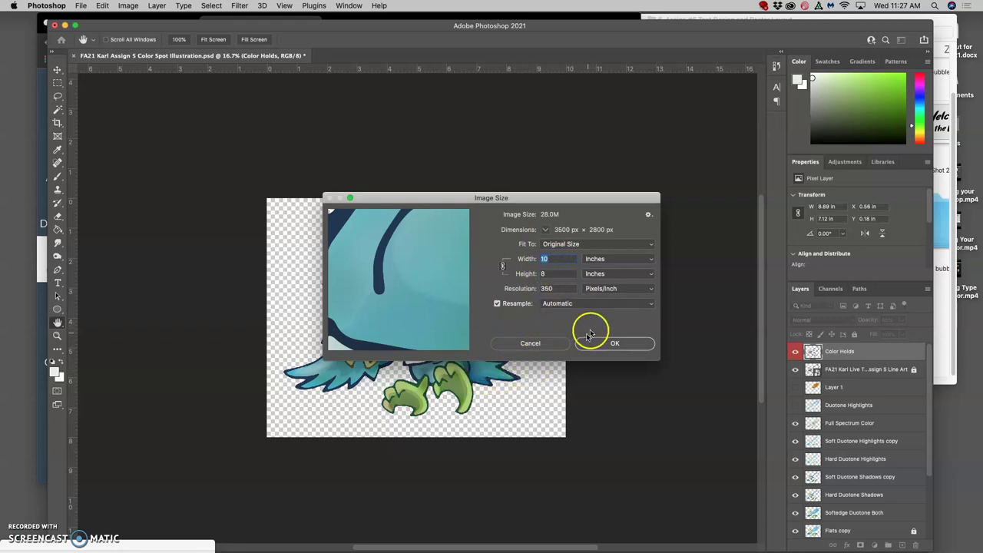
{"action": "left_click", "coordinate": [558, 345]}
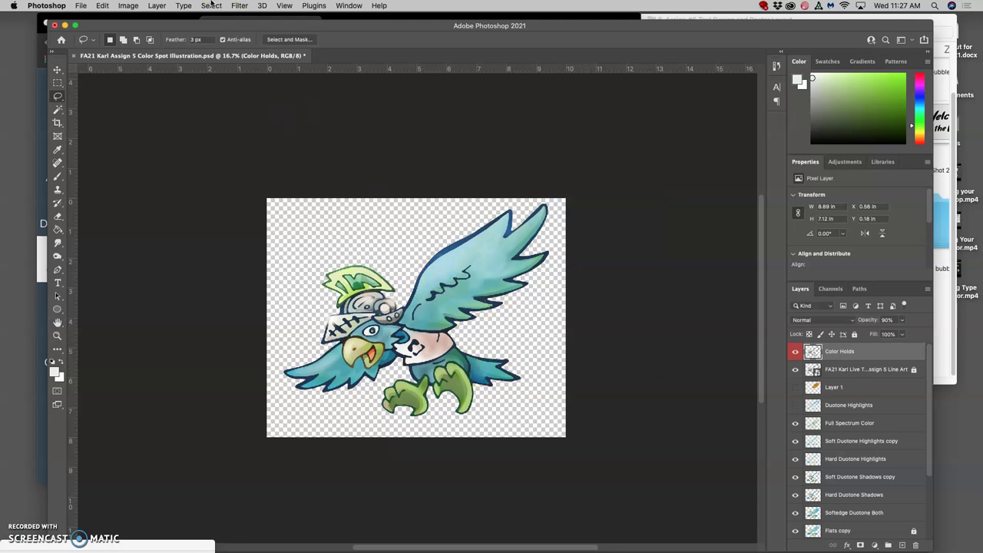
Step: Set the canvas to 16 × 20 inches with a centred anchor and zoom out to fit
{"action": "left_click", "coordinate": [126, 6]}
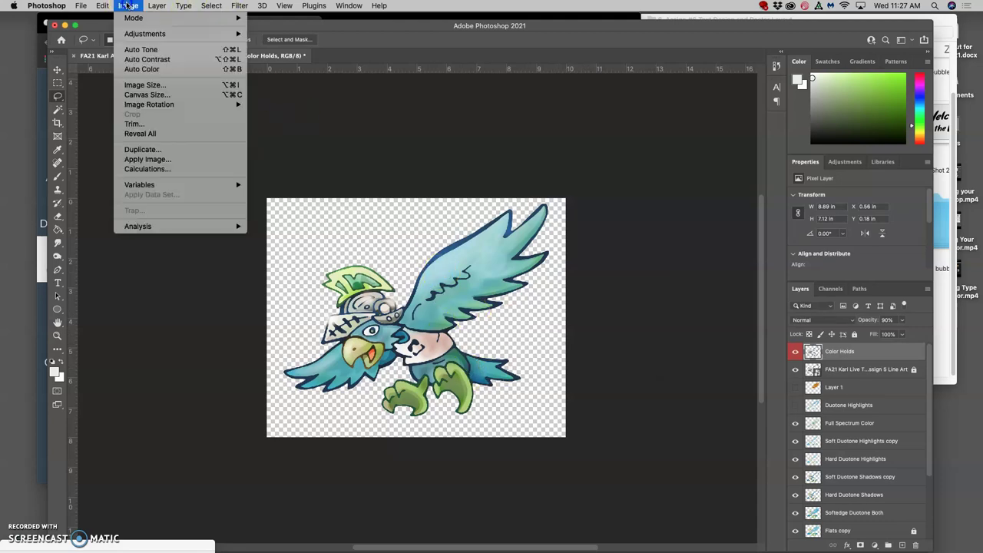
{"action": "left_click", "coordinate": [148, 94]}
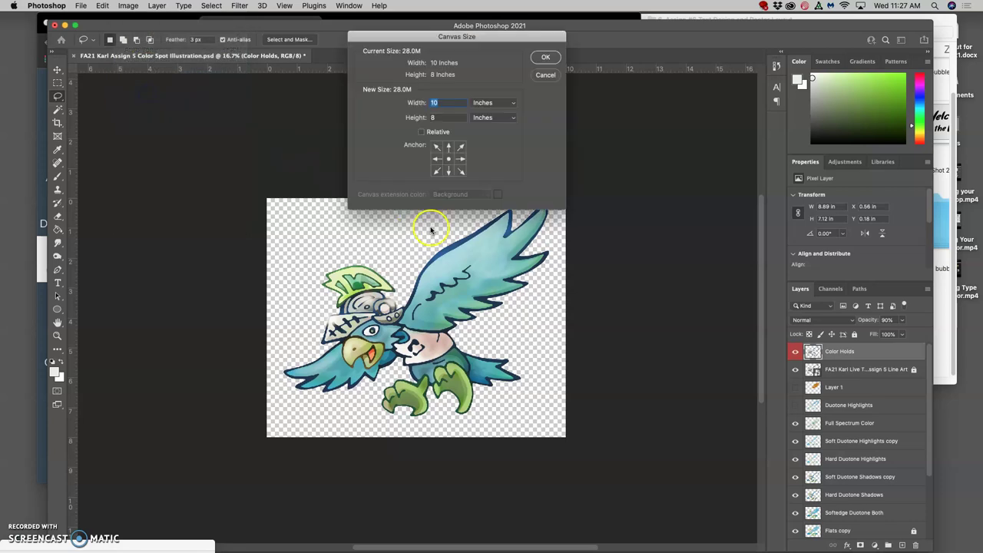
{"action": "left_click", "coordinate": [433, 116]}
{"action": "type", "text": "16"}
{"action": "double_click", "coordinate": [433, 116]}
{"action": "type", "text": "20"}
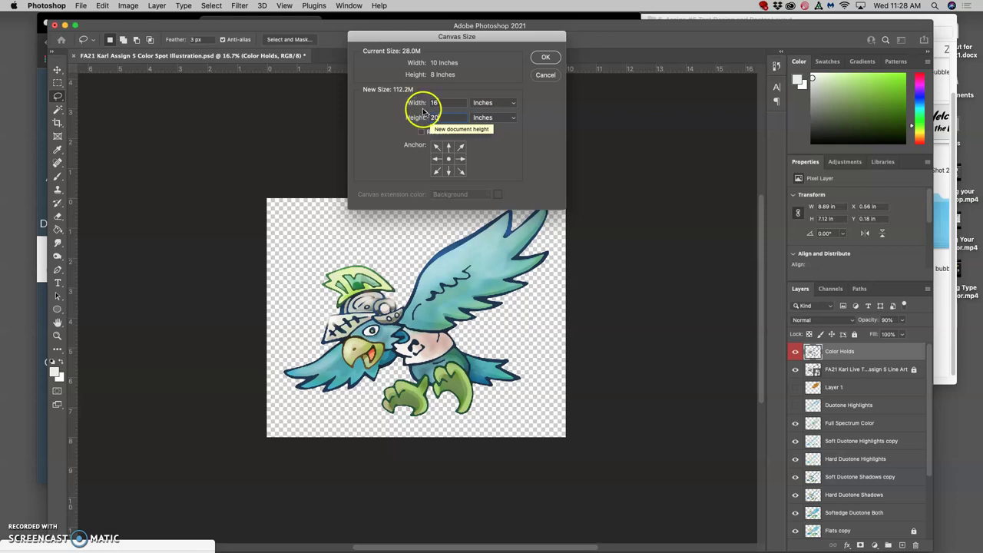
{"action": "left_click", "coordinate": [546, 58]}
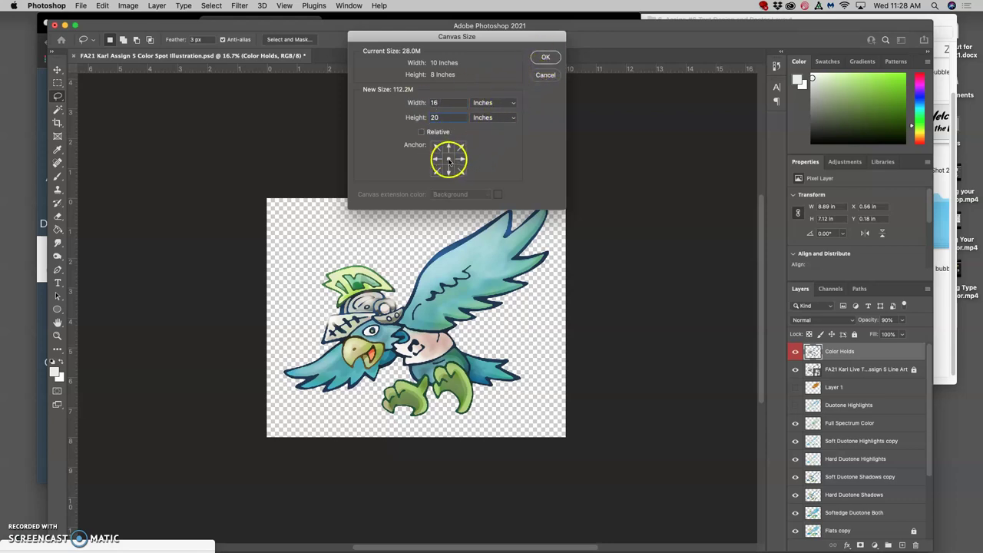
{"action": "left_click", "coordinate": [543, 58]}
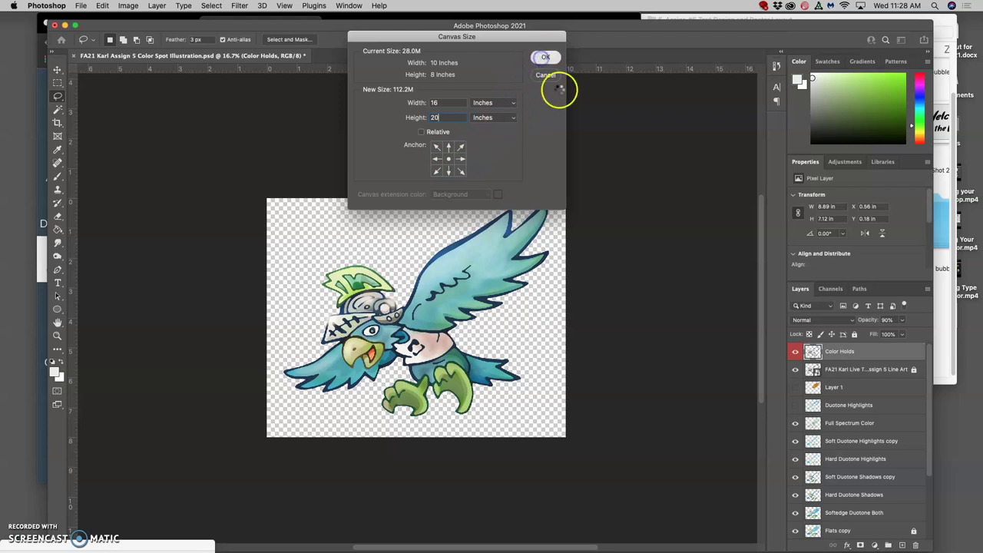
{"action": "key", "text": "super+0"}
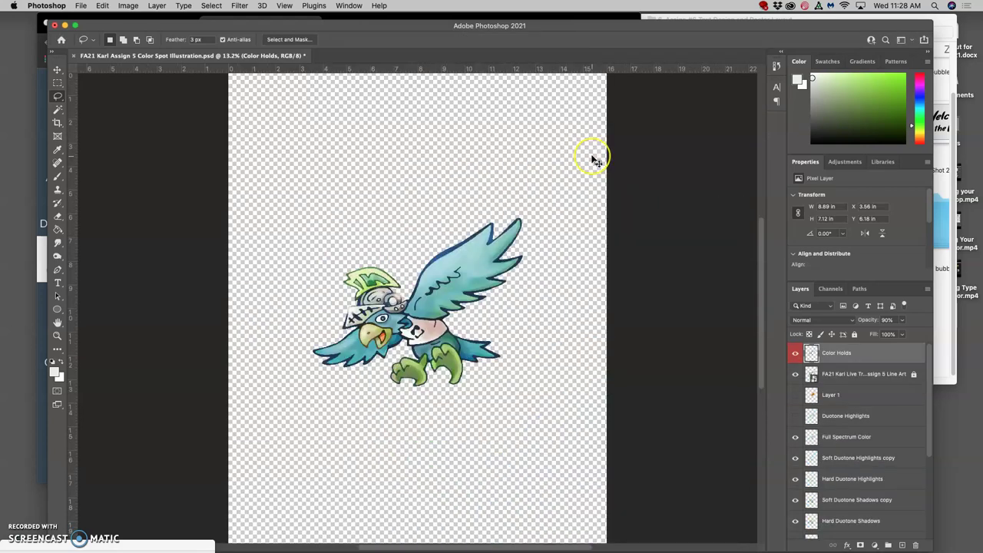
{"action": "key", "text": "super+minus"}
{"action": "key", "text": "super+minus"}
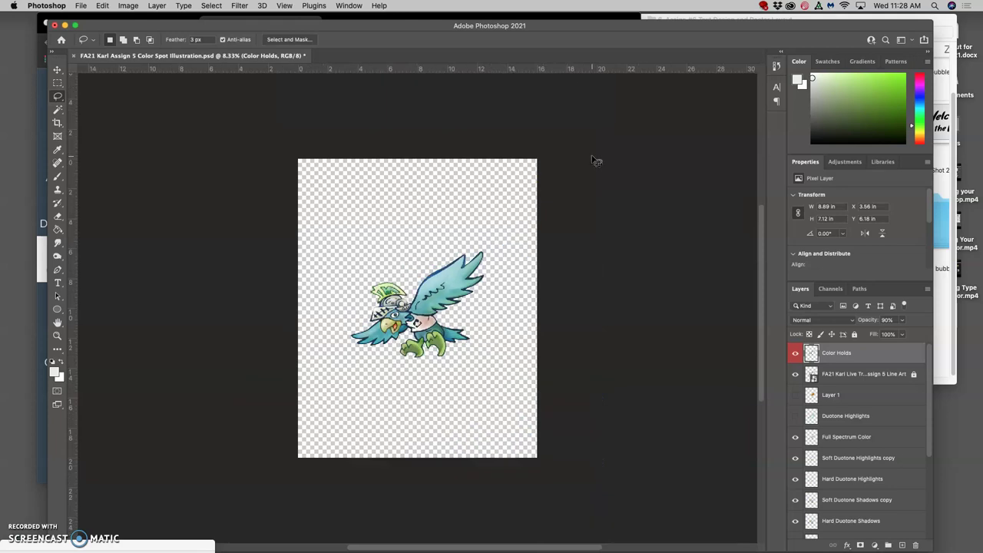
Step: Drag the Title Flag Black Type EPS from Finder onto the poster canvas
{"action": "left_click", "coordinate": [944, 301]}
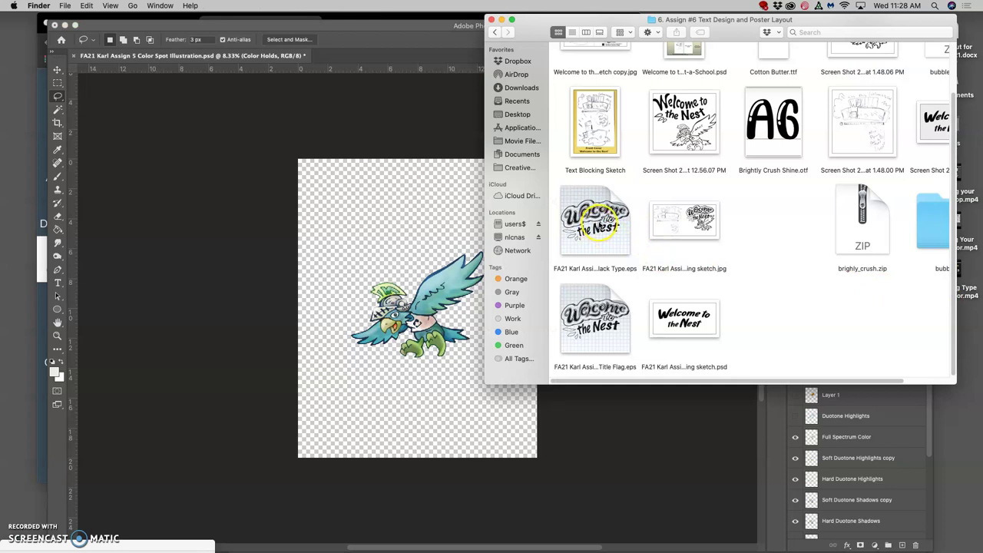
{"action": "left_click_drag", "start_coordinate": [607, 227], "coordinate": [423, 238]}
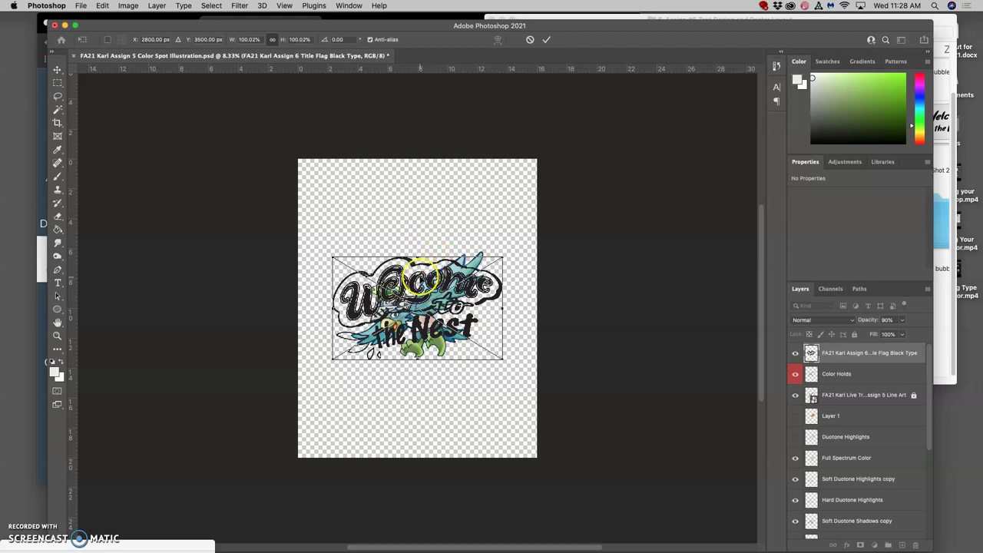
Step: Move the title up, rotate it -4.14°, and nudge it left and up above the eagle
{"action": "left_click_drag", "start_coordinate": [434, 257], "coordinate": [405, 211]}
{"action": "left_click_drag", "start_coordinate": [498, 187], "coordinate": [491, 183]}
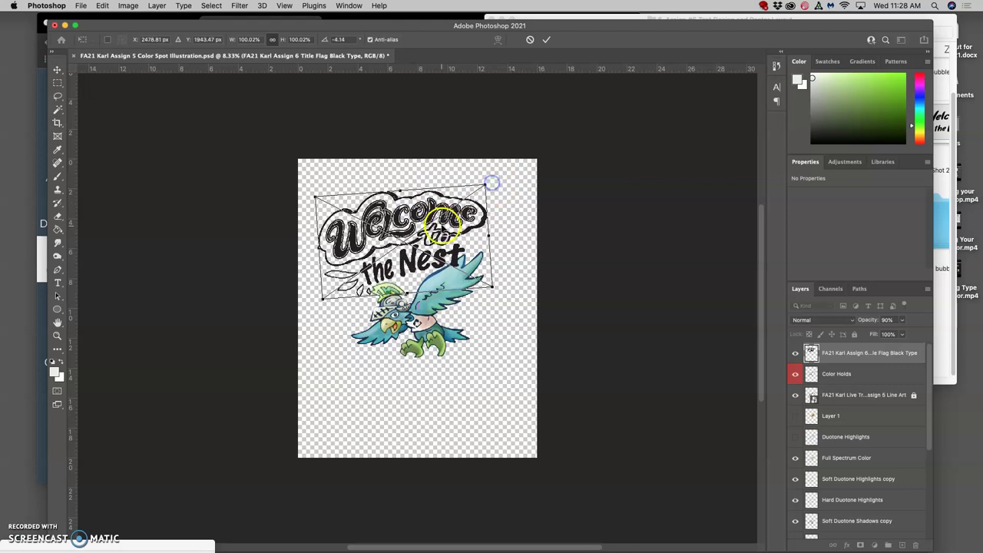
{"action": "left_click_drag", "start_coordinate": [446, 224], "coordinate": [434, 222]}
{"action": "left_click", "coordinate": [490, 226]}
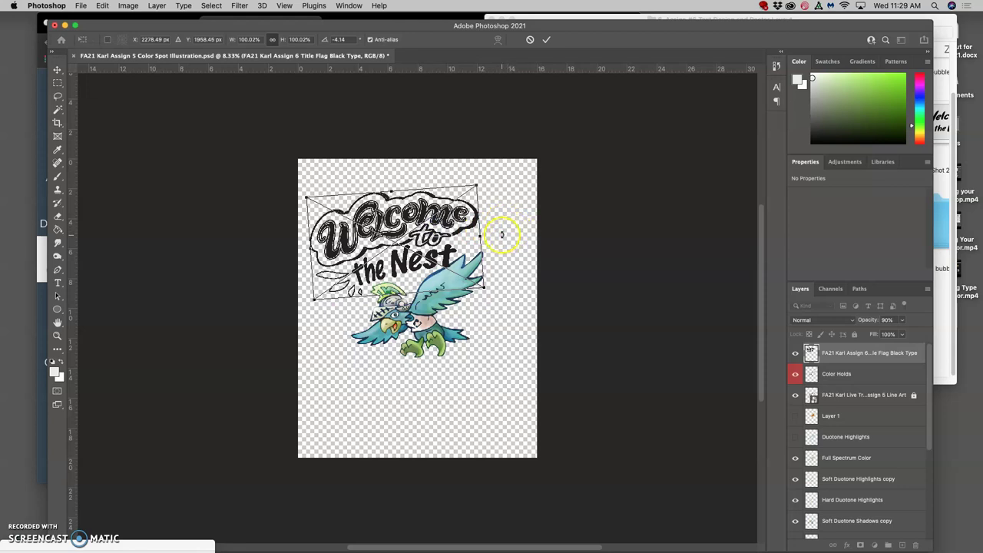
Step: Commit the title placement and toggle the line art and Color Holds layers to compare
{"action": "key", "text": "Return"}
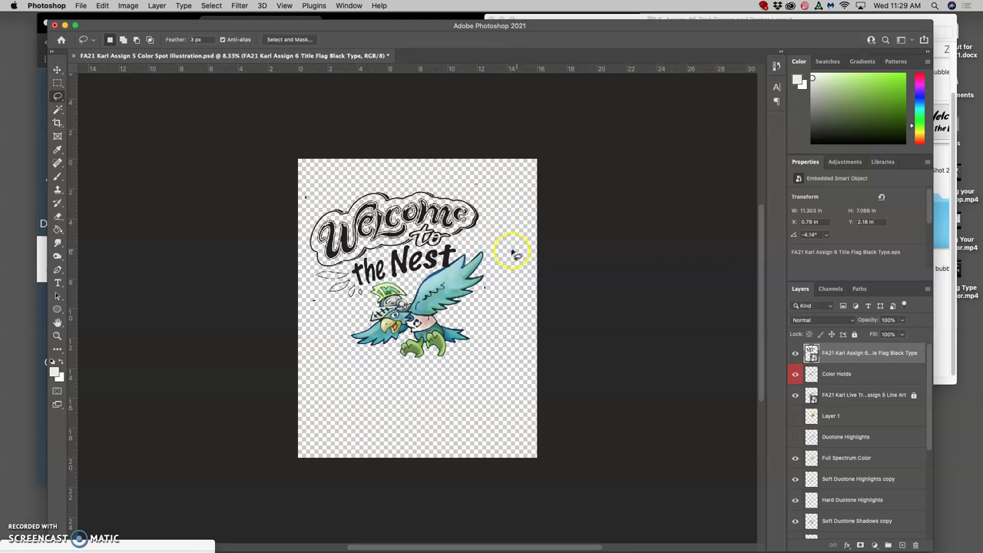
{"action": "scroll", "coordinate": [559, 272], "scroll_direction": "left", "scroll_amount": 2}
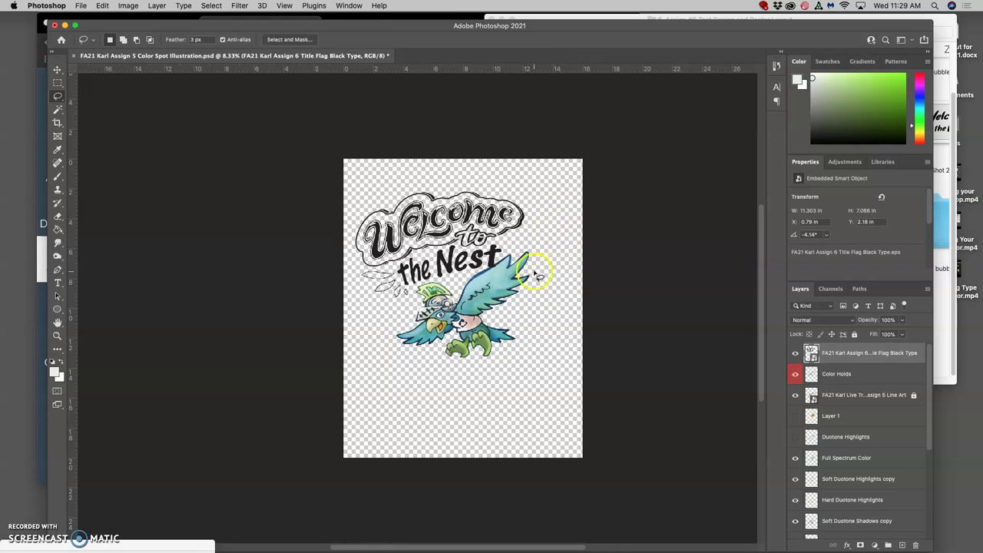
{"action": "scroll", "coordinate": [536, 273], "scroll_direction": "left", "scroll_amount": 1}
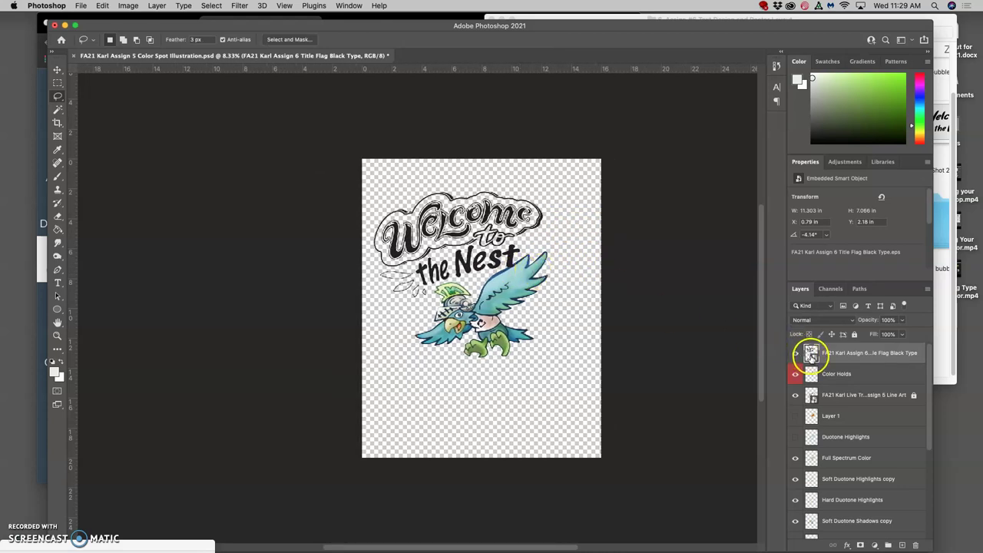
{"action": "left_click", "coordinate": [796, 396]}
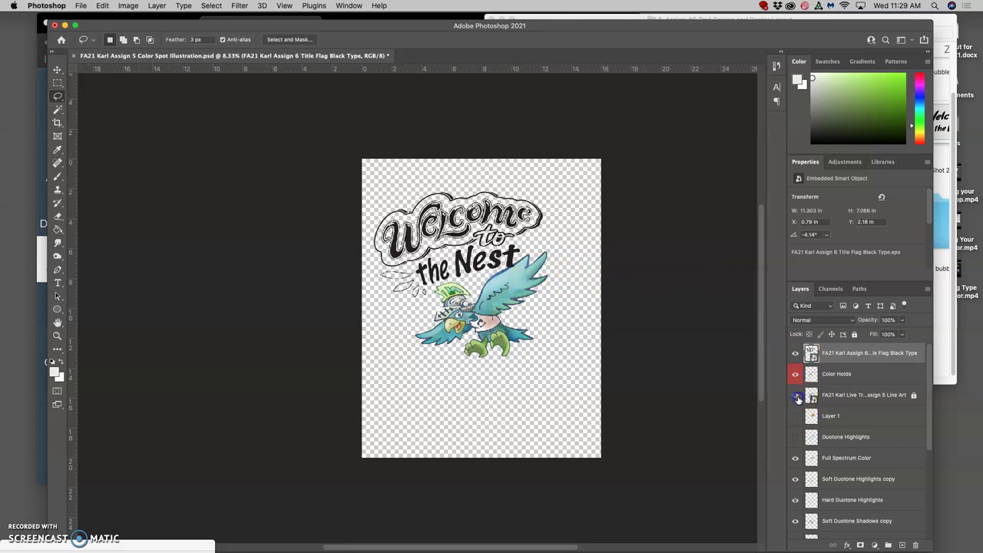
{"action": "left_click", "coordinate": [797, 396]}
{"action": "left_click", "coordinate": [794, 375]}
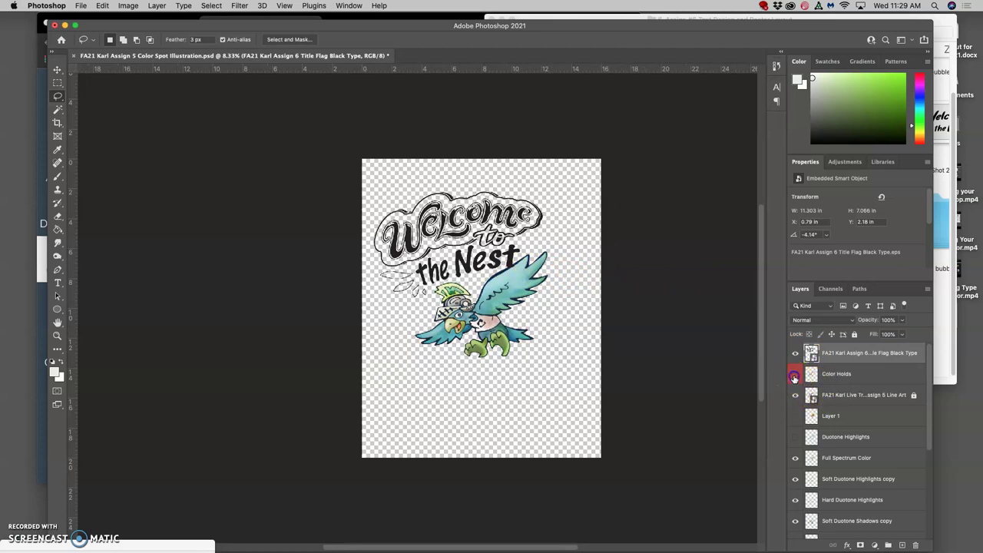
{"action": "left_click", "coordinate": [795, 377]}
{"action": "left_click_drag", "start_coordinate": [814, 384], "coordinate": [838, 367]}
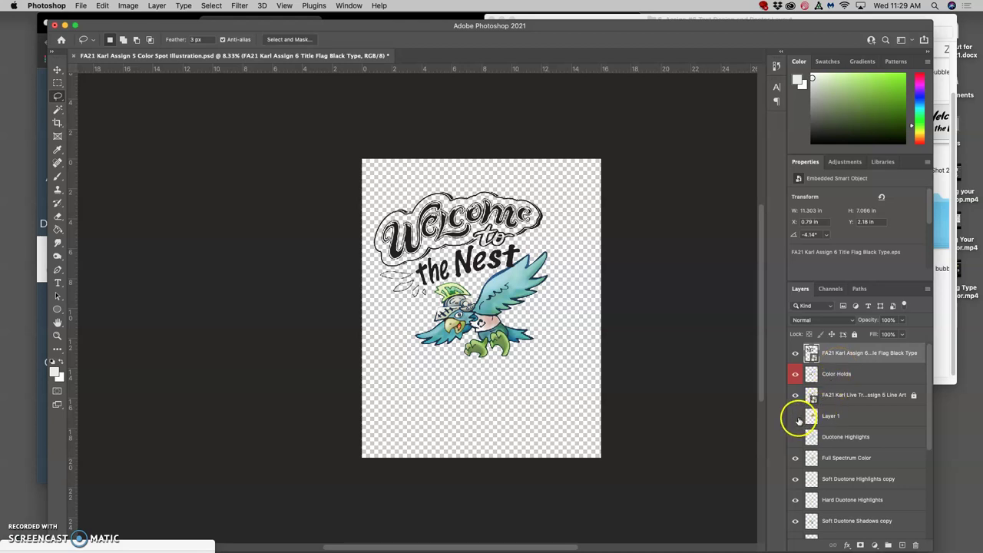
Step: Briefly preview Layer 1 and Duotone Highlights, leaving Layer 1 hidden
{"action": "left_click", "coordinate": [796, 416]}
{"action": "left_click", "coordinate": [796, 417]}
{"action": "left_click", "coordinate": [796, 437]}
{"action": "left_click", "coordinate": [796, 437]}
{"action": "scroll", "coordinate": [838, 388], "scroll_direction": "down", "scroll_amount": 5}
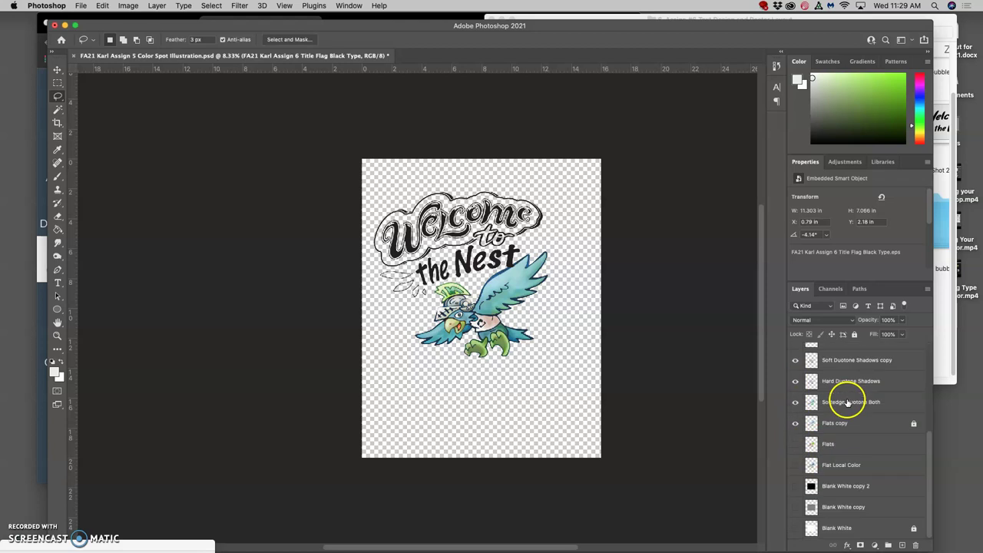
Step: Select all layers, unlock the Line Art layer, and shift the artwork down and right
{"action": "left_click", "coordinate": [843, 528], "text": "shift"}
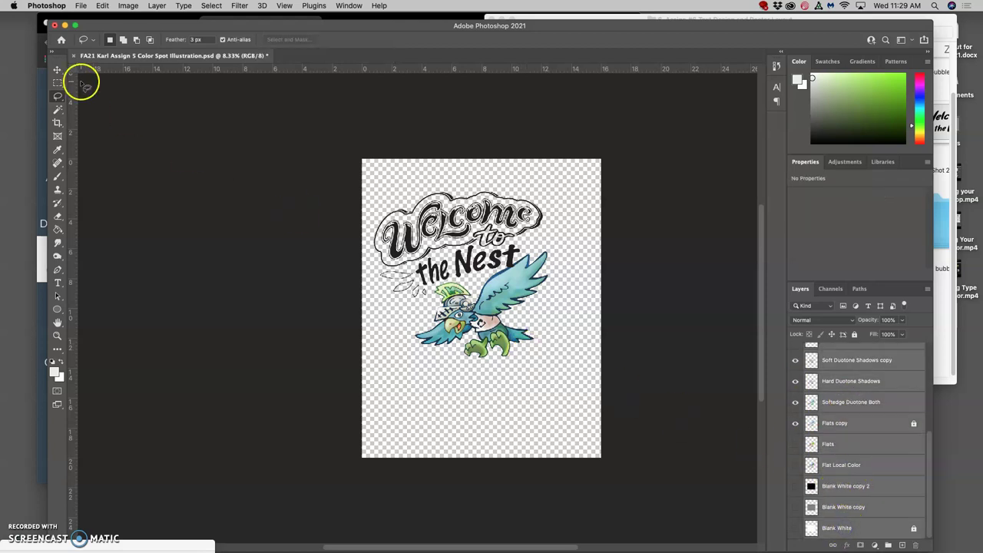
{"action": "left_click", "coordinate": [59, 70]}
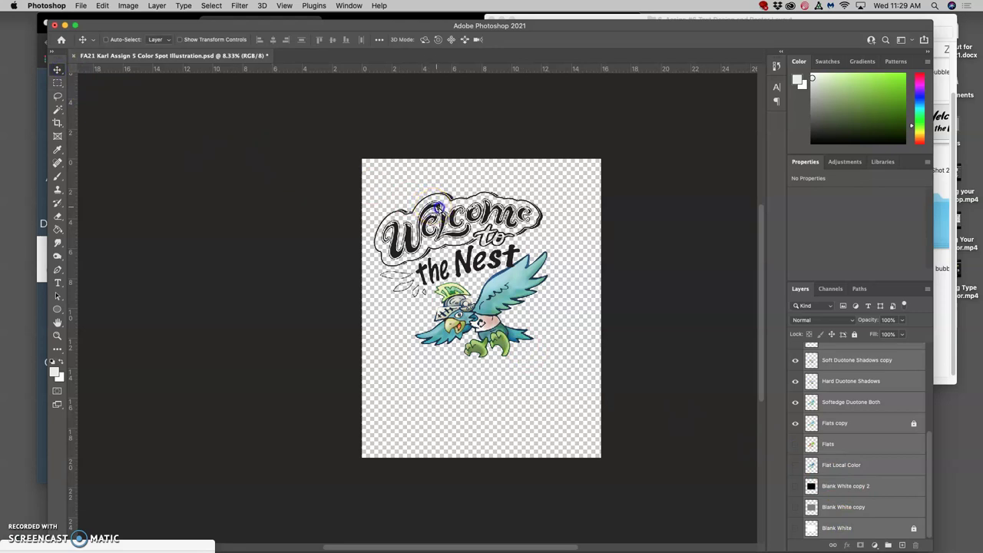
{"action": "left_click_drag", "start_coordinate": [436, 206], "coordinate": [474, 227]}
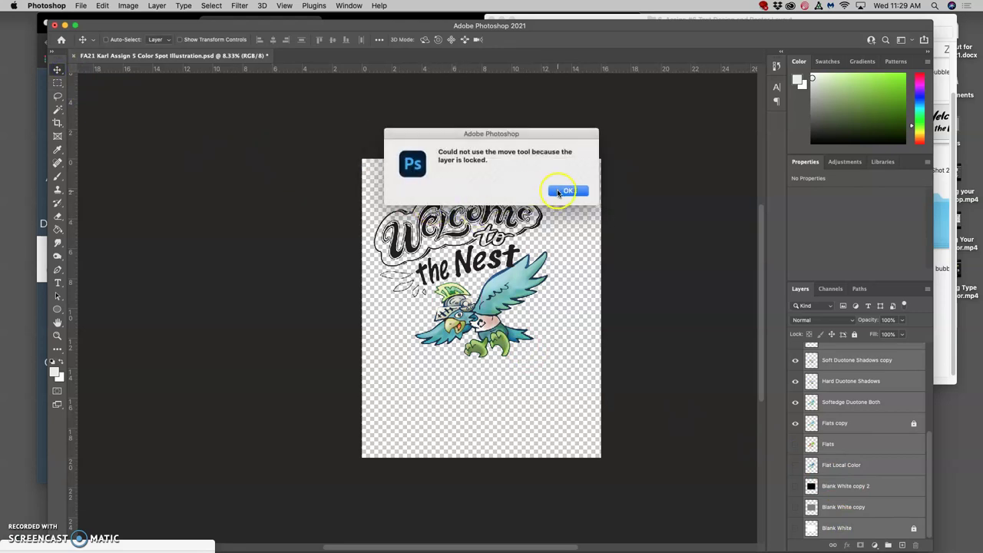
{"action": "left_click", "coordinate": [559, 192]}
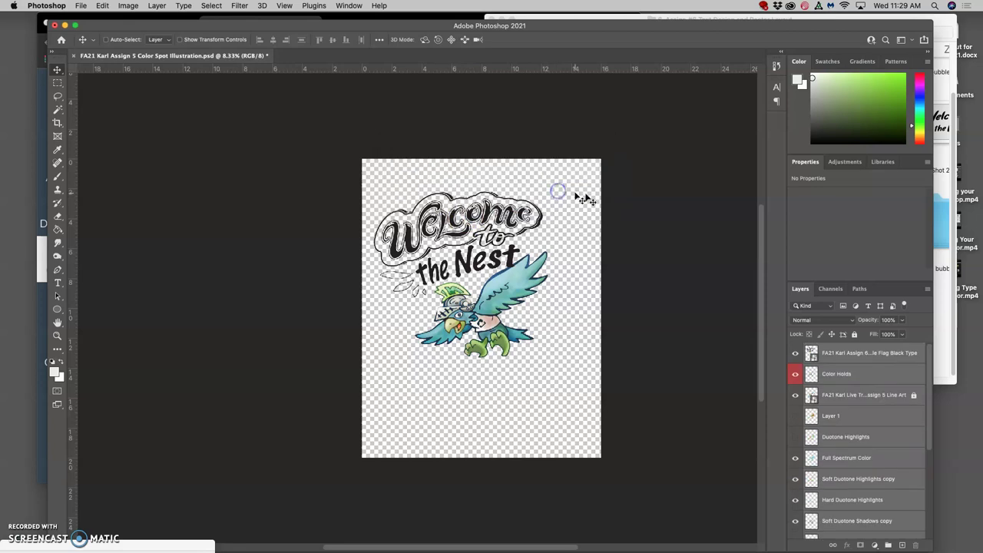
{"action": "left_click", "coordinate": [916, 397]}
{"action": "scroll", "coordinate": [900, 415], "scroll_direction": "down", "scroll_amount": 5}
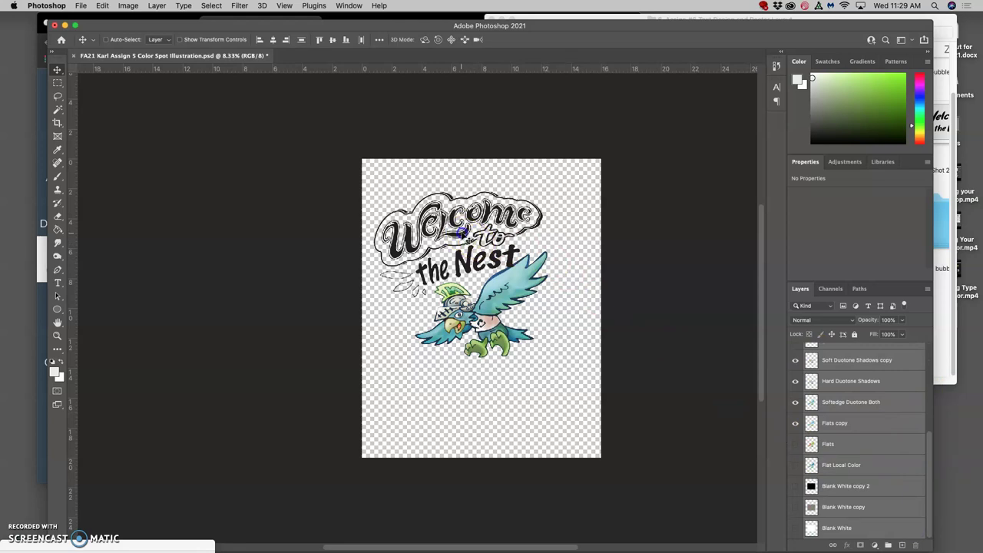
{"action": "mouse_move", "coordinate": [462, 232]}
{"action": "left_mouse_down"}
{"action": "mouse_move", "coordinate": [464, 249]}
{"action": "mouse_move", "coordinate": [463, 218]}
{"action": "left_mouse_up"}
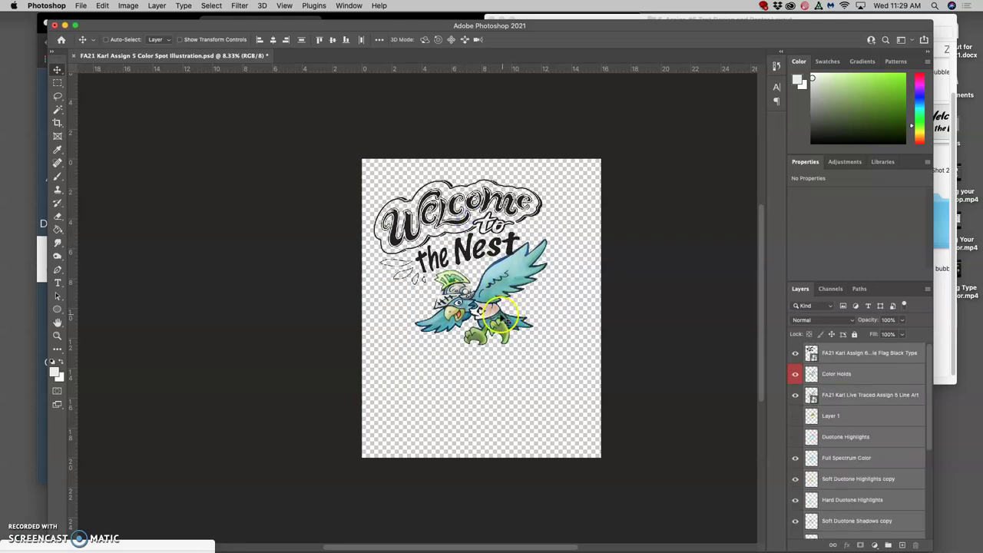
{"action": "left_click", "coordinate": [474, 284]}
Step: Scale the title-and-eagle artwork up to about 123% with Free Transform
{"action": "key", "text": "super+t"}
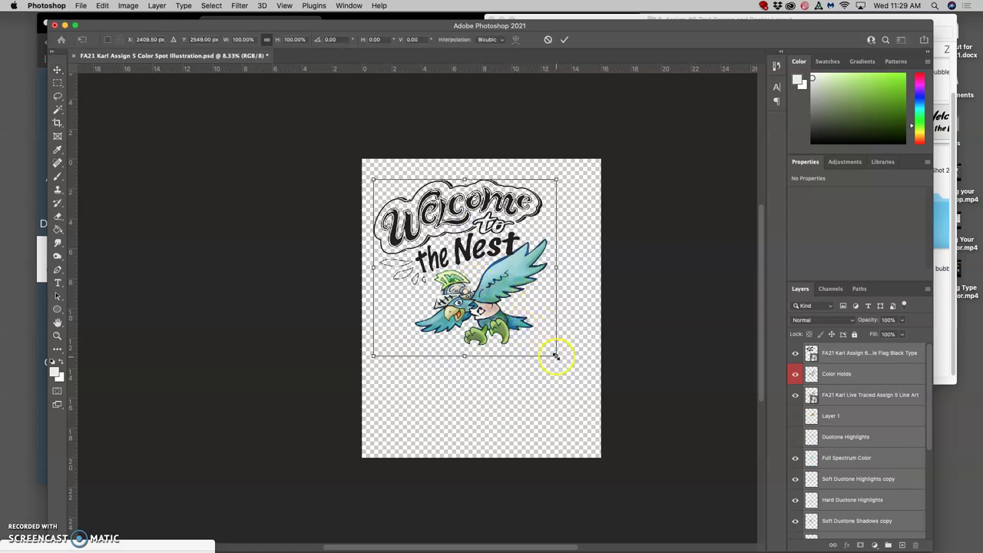
{"action": "left_click_drag", "start_coordinate": [563, 370], "coordinate": [588, 409]}
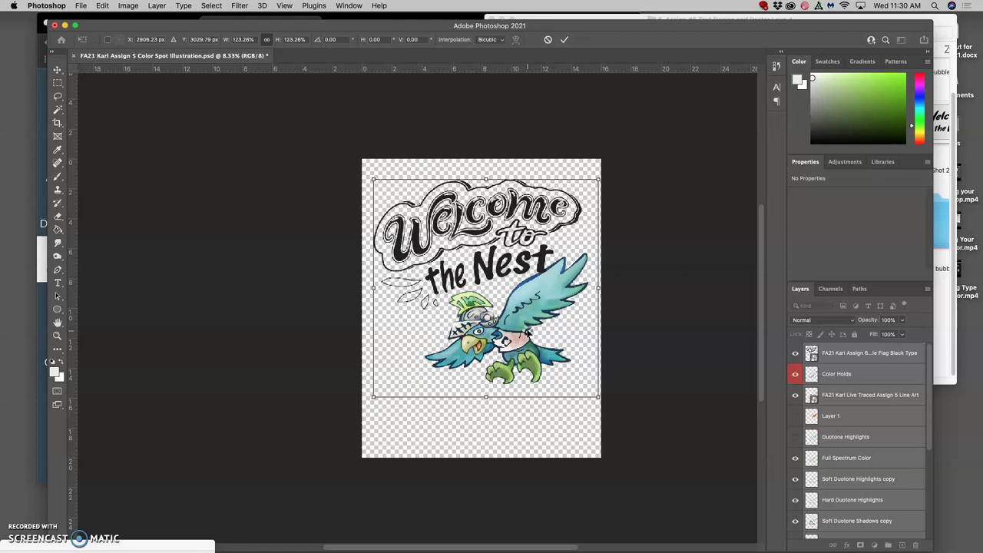
{"action": "key", "text": "Return"}
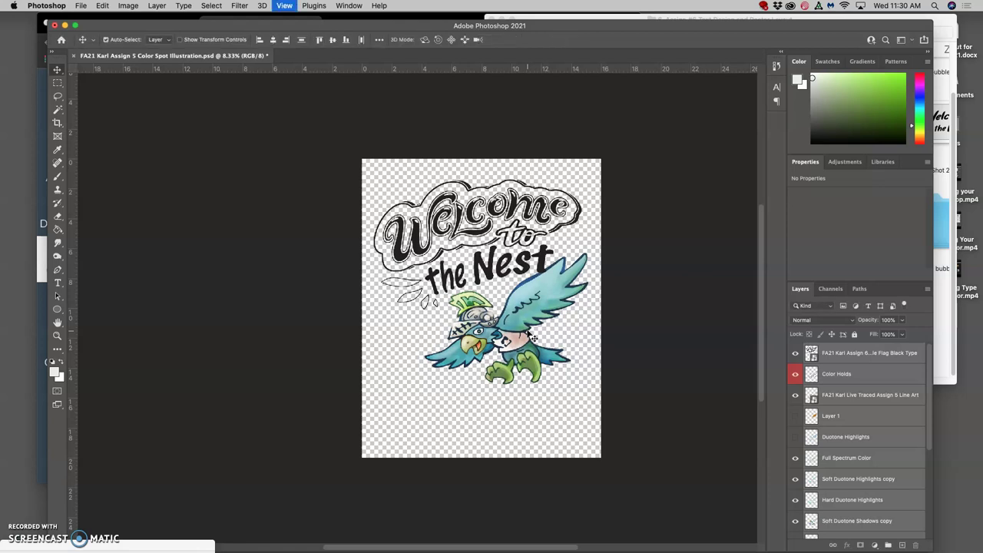
Step: Zoom in to inspect the eagle up close, then zoom back out to the whole poster
{"action": "key", "text": "super+equal"}
{"action": "key", "text": "super+equal"}
{"action": "key", "text": "super+equal"}
{"action": "key", "text": "super+equal"}
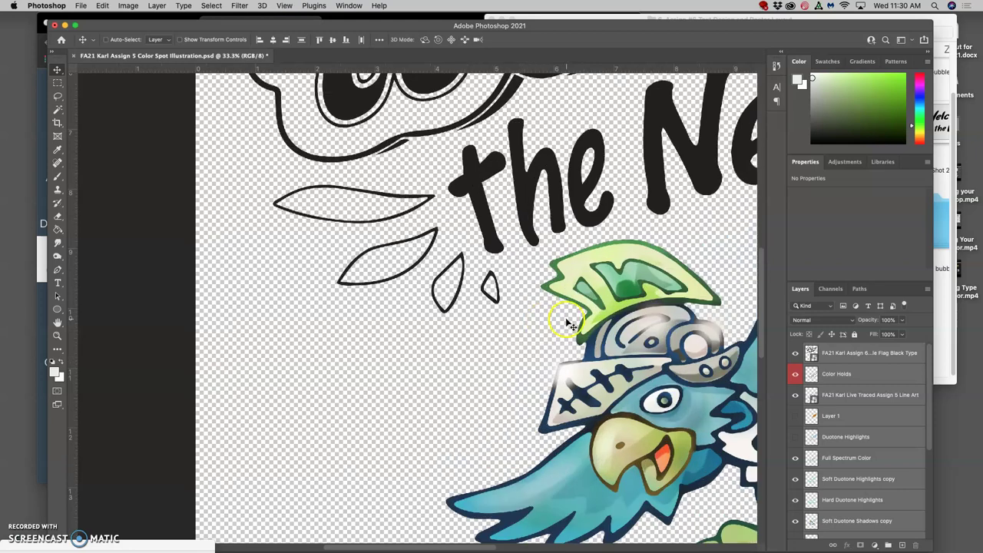
{"action": "scroll", "coordinate": [569, 326], "scroll_direction": "down", "scroll_amount": 5}
{"action": "scroll", "coordinate": [568, 325], "scroll_direction": "right", "scroll_amount": 4}
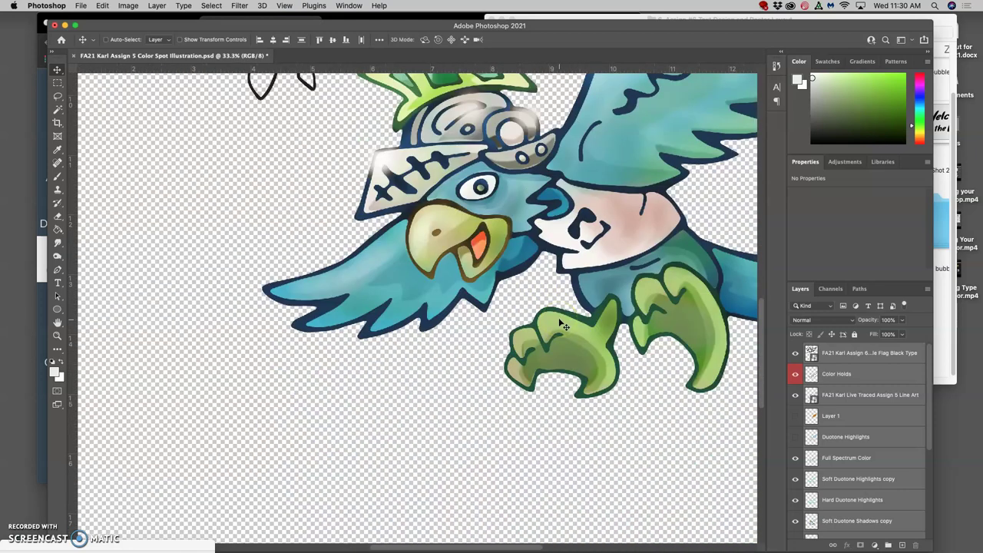
{"action": "scroll", "coordinate": [561, 321], "scroll_direction": "right", "scroll_amount": 5}
{"action": "scroll", "coordinate": [561, 321], "scroll_direction": "up", "scroll_amount": 1}
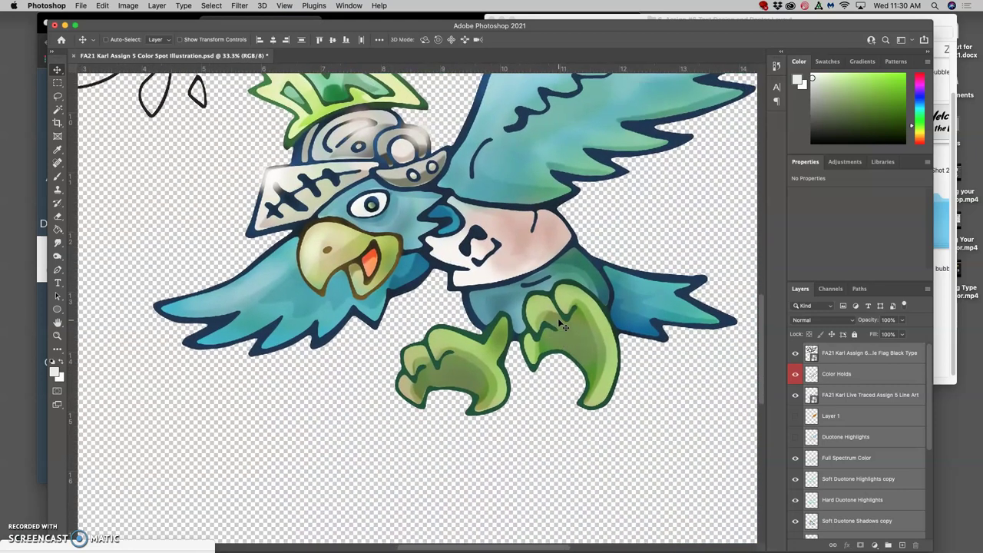
{"action": "left_click", "coordinate": [536, 277]}
{"action": "scroll", "coordinate": [485, 223], "scroll_direction": "up", "scroll_amount": 6}
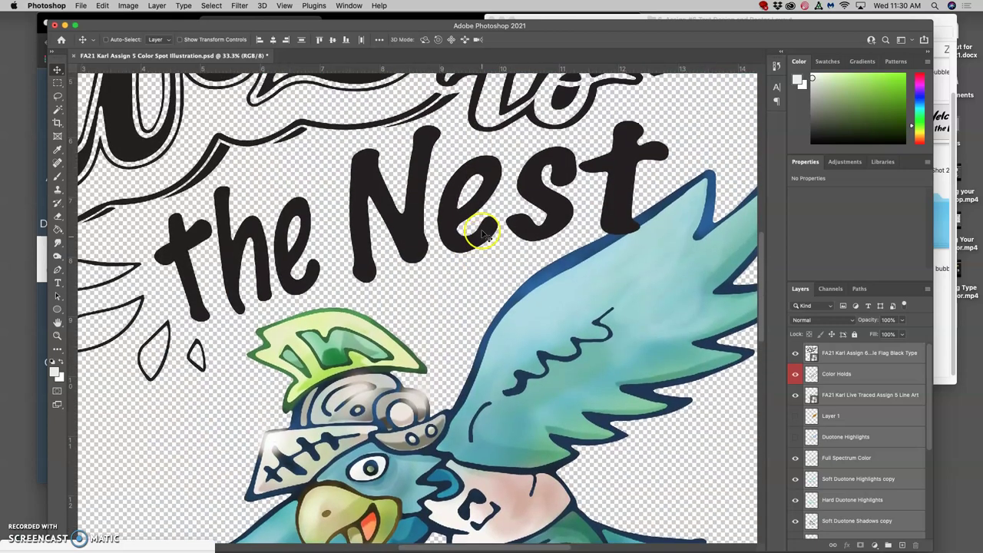
{"action": "scroll", "coordinate": [485, 234], "scroll_direction": "up", "scroll_amount": 8}
{"action": "scroll", "coordinate": [485, 236], "scroll_direction": "down", "scroll_amount": 10}
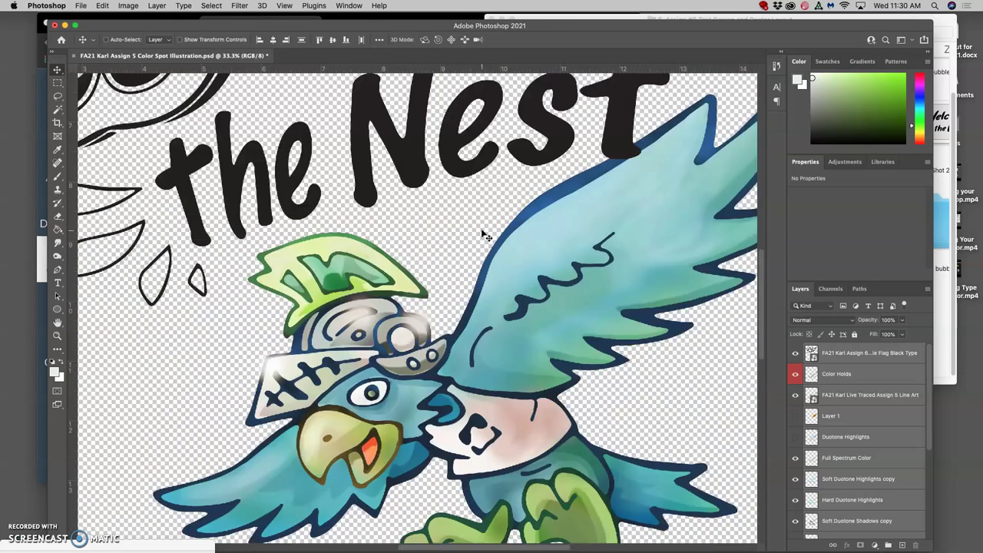
{"action": "key", "text": "super+minus"}
{"action": "key", "text": "super+minus"}
{"action": "key", "text": "super+minus"}
{"action": "key", "text": "super+minus"}
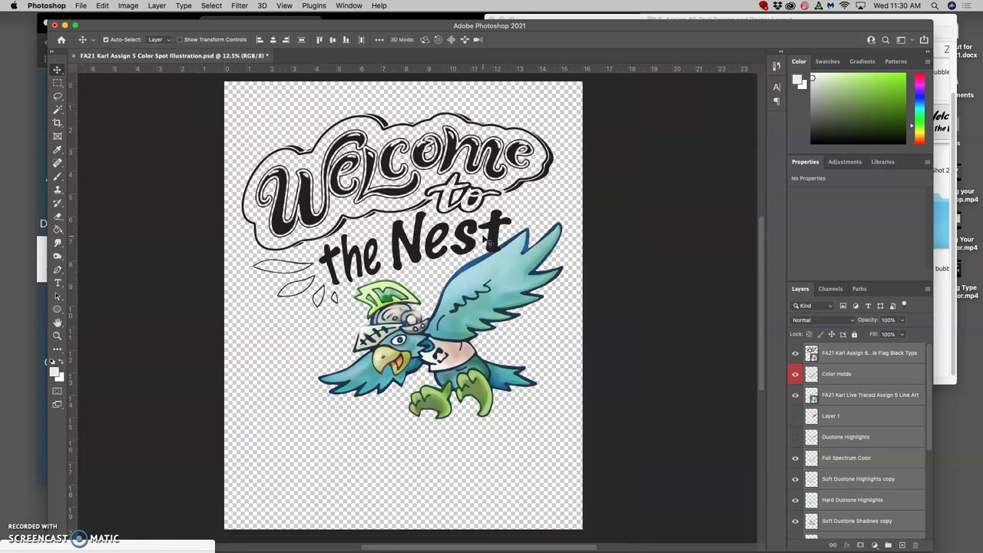
{"action": "scroll", "coordinate": [490, 243], "scroll_direction": "left", "scroll_amount": 2}
{"action": "left_click", "coordinate": [488, 284]}
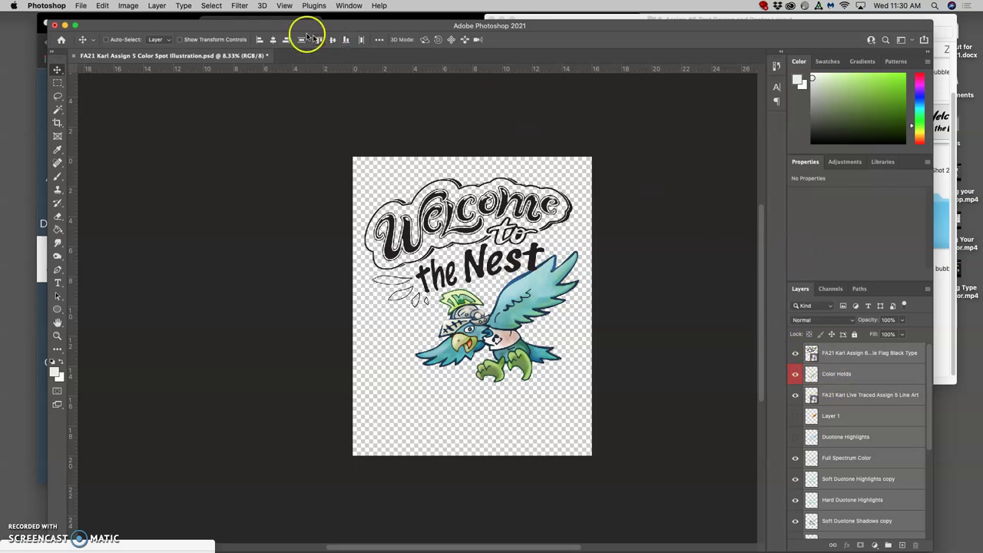
{"action": "left_click", "coordinate": [158, 15]}
{"action": "scroll", "coordinate": [468, 192], "scroll_direction": "up", "scroll_amount": 20}
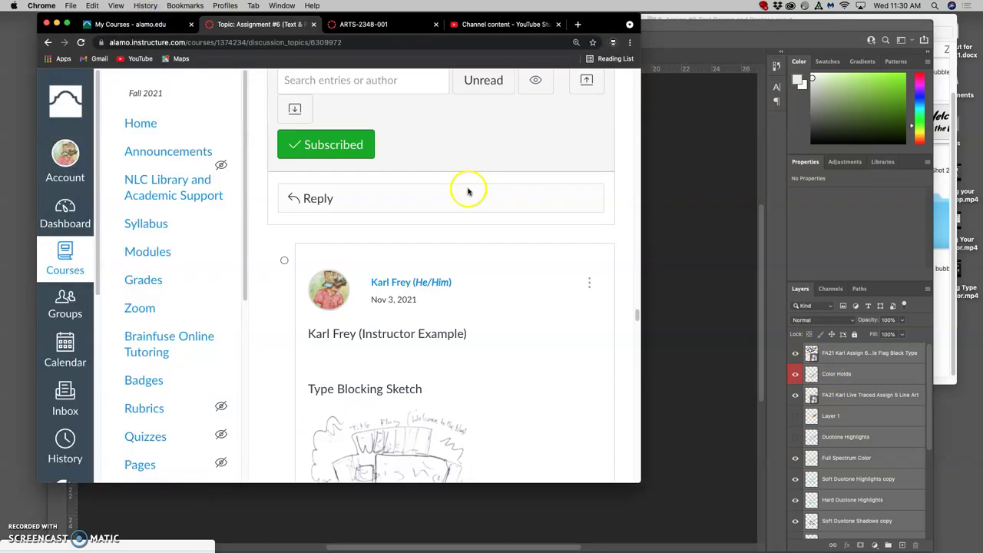
{"action": "scroll", "coordinate": [468, 191], "scroll_direction": "down", "scroll_amount": 1}
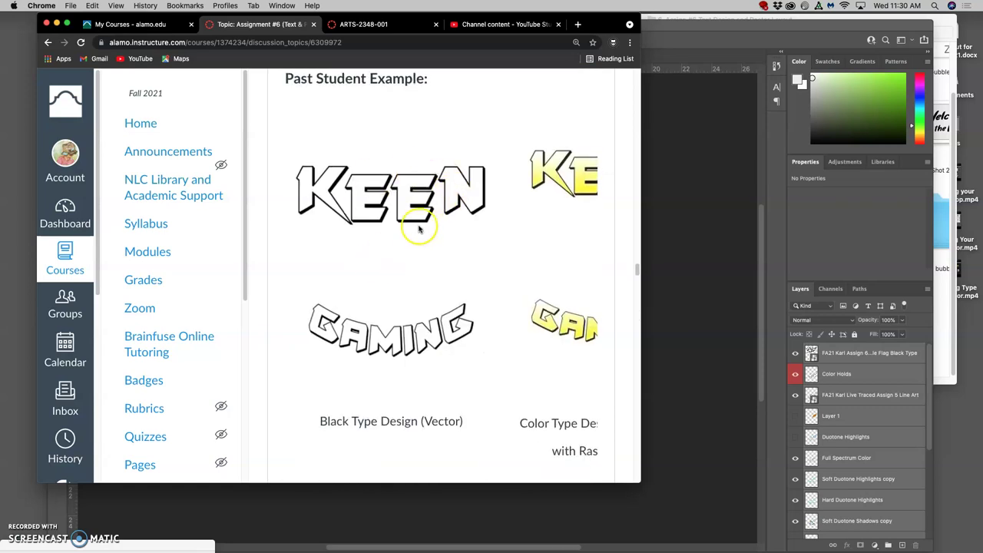
{"action": "scroll", "coordinate": [419, 229], "scroll_direction": "down", "scroll_amount": 5}
{"action": "scroll", "coordinate": [417, 225], "scroll_direction": "up", "scroll_amount": 5}
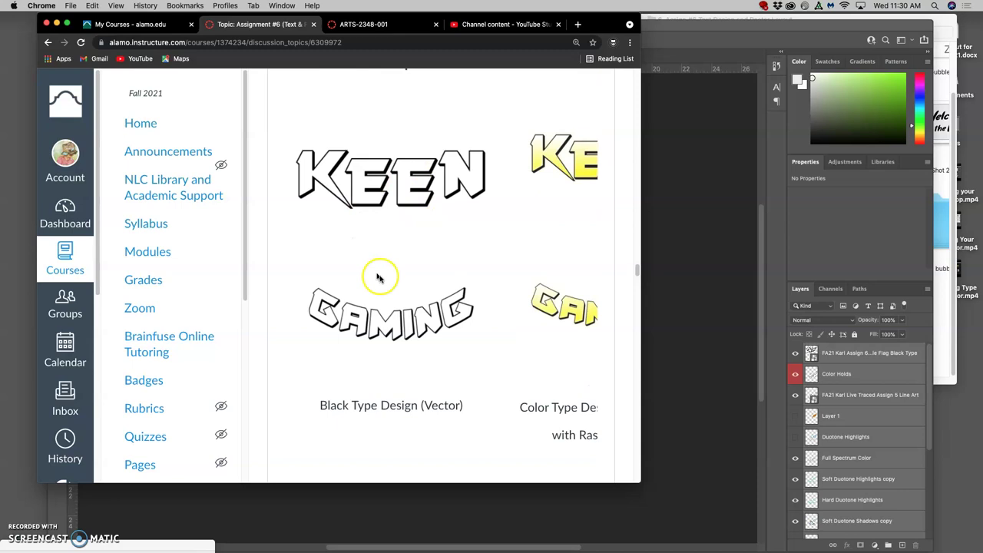
{"action": "scroll", "coordinate": [402, 208], "scroll_direction": "right", "scroll_amount": 5}
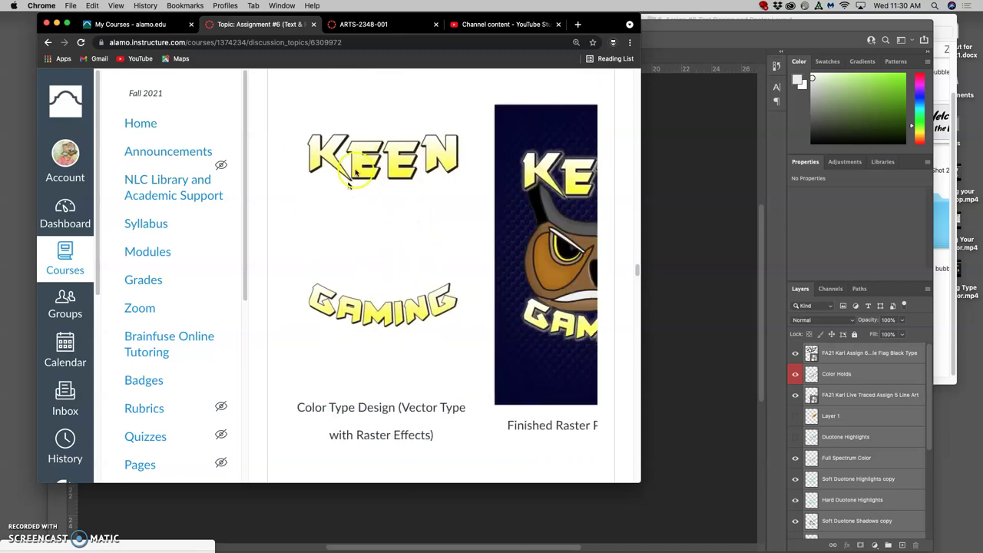
{"action": "scroll", "coordinate": [412, 213], "scroll_direction": "right", "scroll_amount": 3}
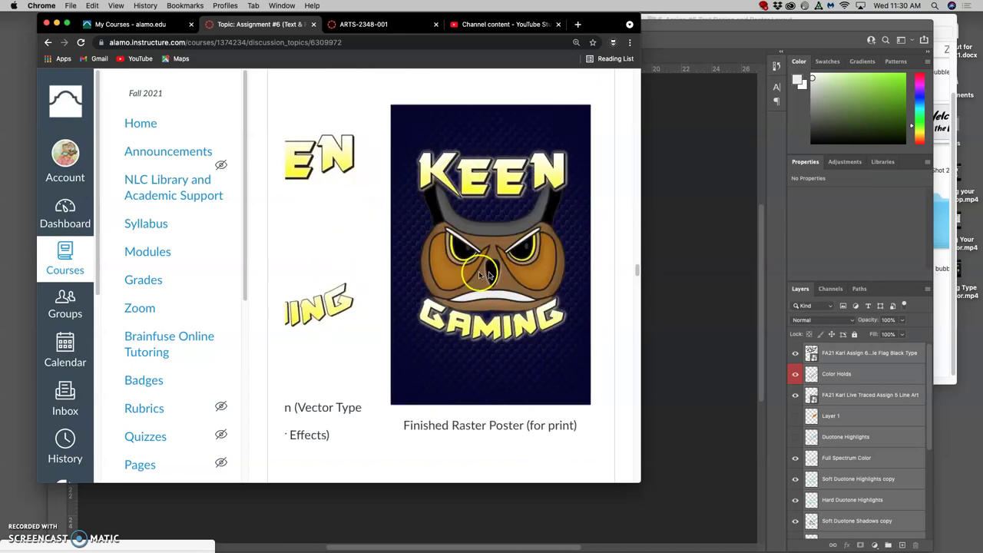
{"action": "scroll", "coordinate": [435, 230], "scroll_direction": "left", "scroll_amount": 8}
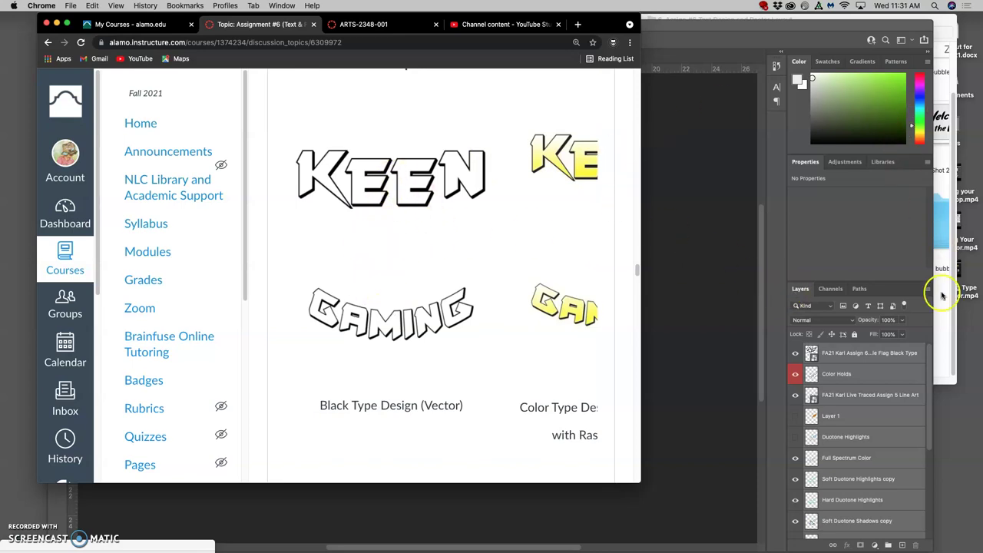
{"action": "left_click", "coordinate": [942, 295]}
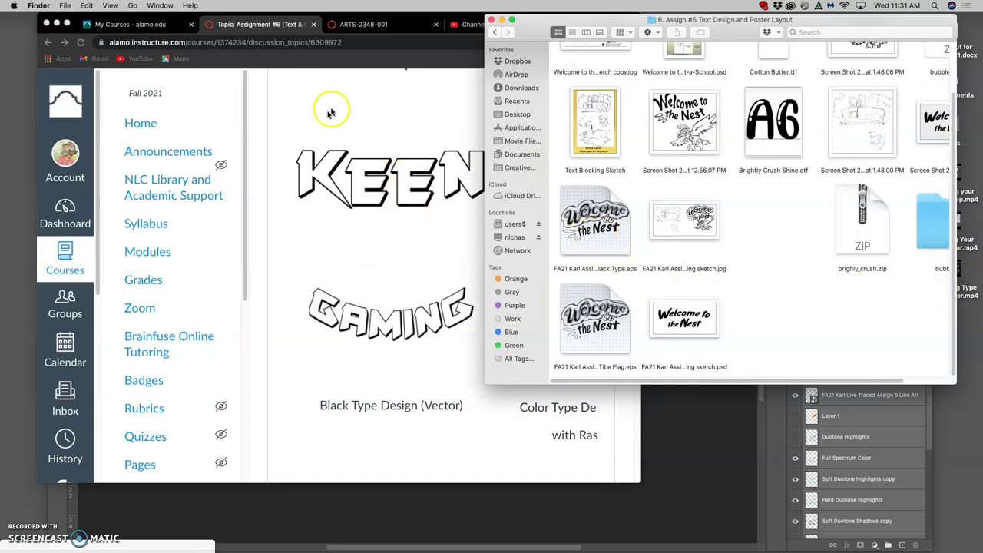
{"action": "left_click", "coordinate": [379, 85]}
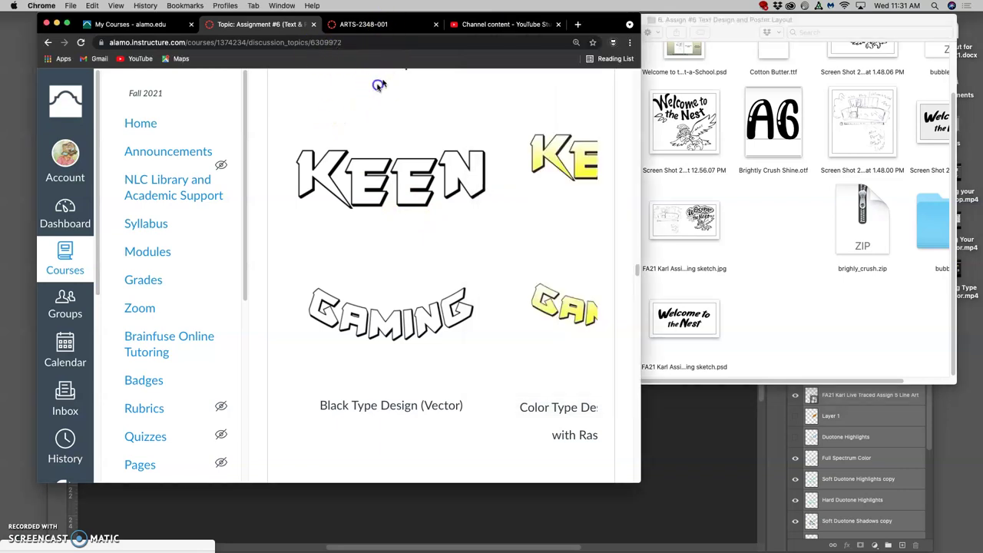
{"action": "scroll", "coordinate": [484, 234], "scroll_direction": "down", "scroll_amount": 5}
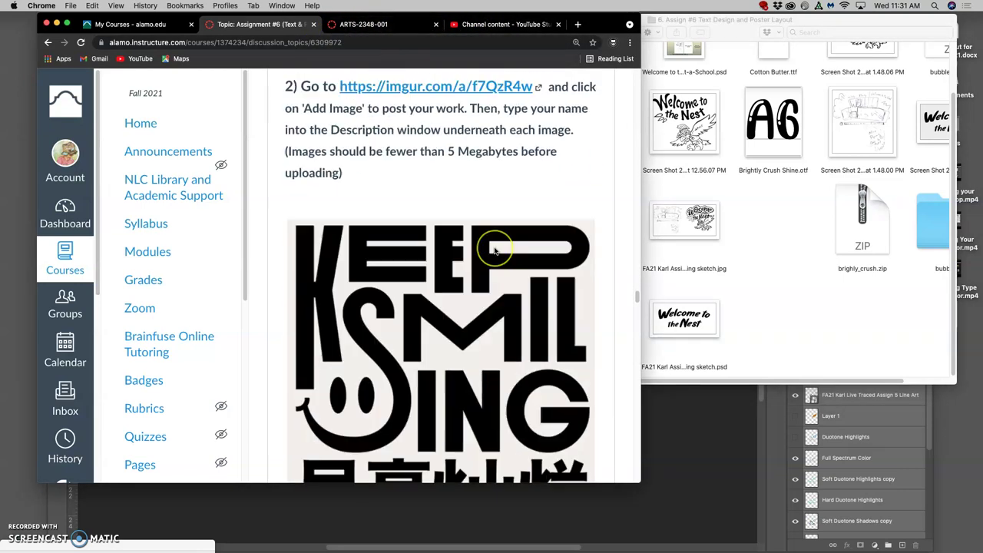
{"action": "scroll", "coordinate": [496, 250], "scroll_direction": "down", "scroll_amount": 15}
{"action": "scroll", "coordinate": [495, 249], "scroll_direction": "up", "scroll_amount": 5}
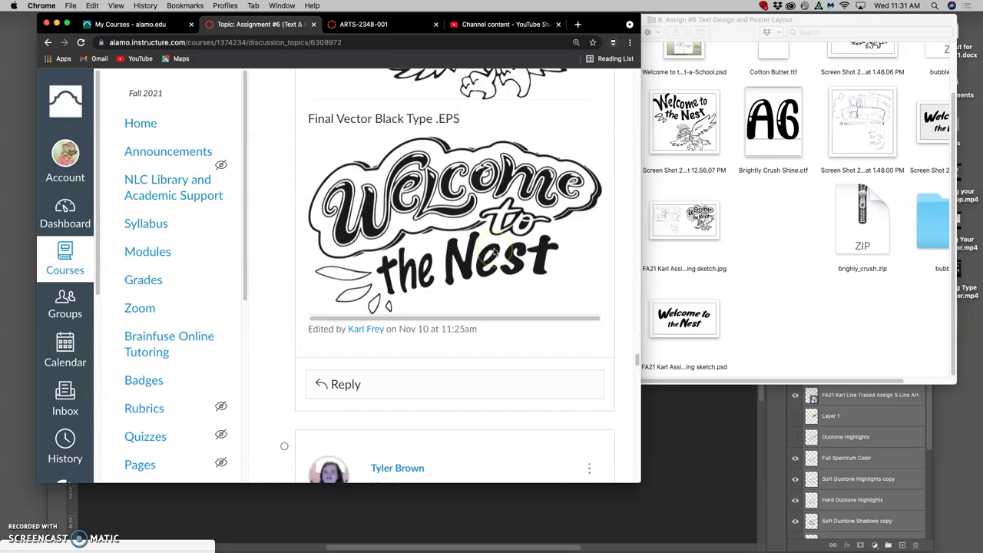
{"action": "scroll", "coordinate": [491, 246], "scroll_direction": "up", "scroll_amount": 2}
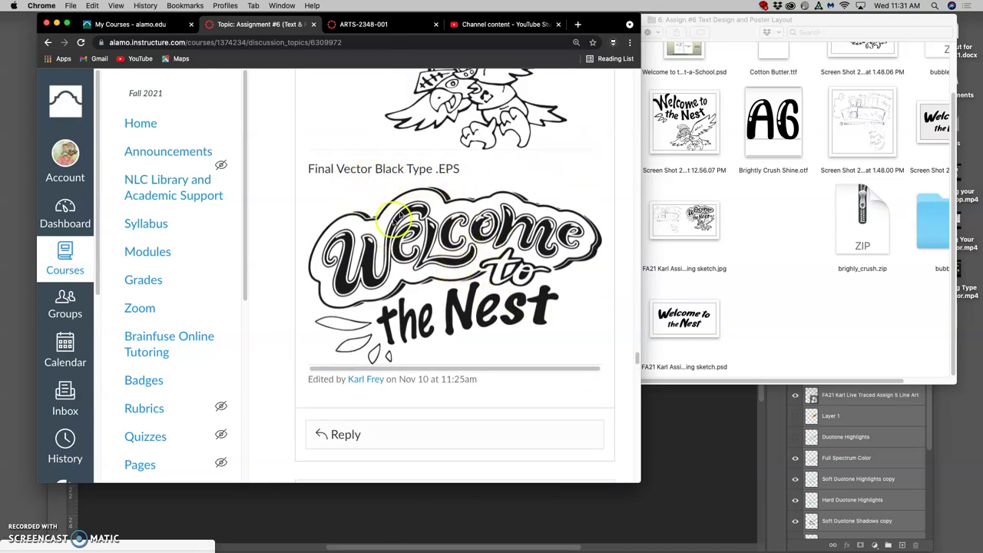
{"action": "left_click", "coordinate": [712, 439]}
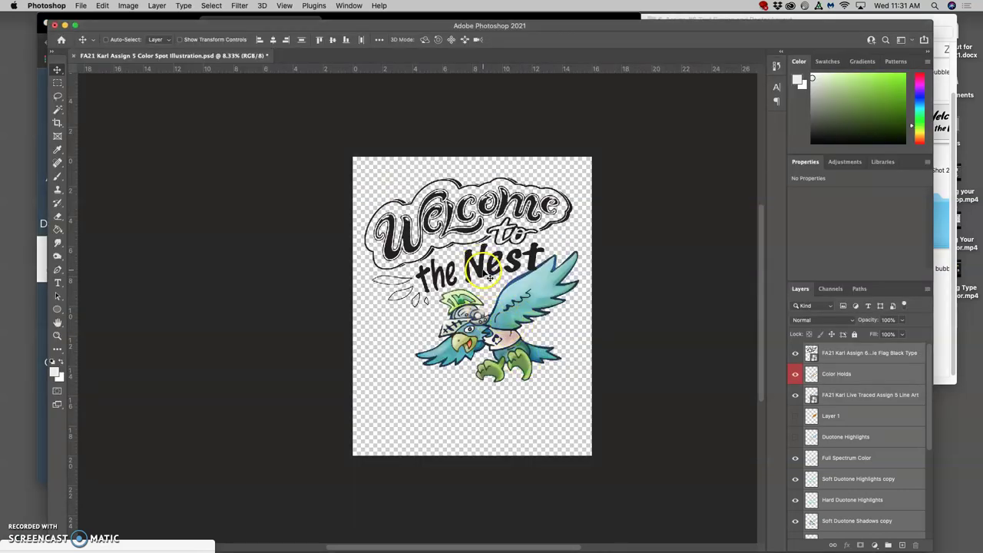
Step: Duplicate the black type title layer with Cmd+J and open Layer Style for the copy
{"action": "left_click", "coordinate": [870, 358]}
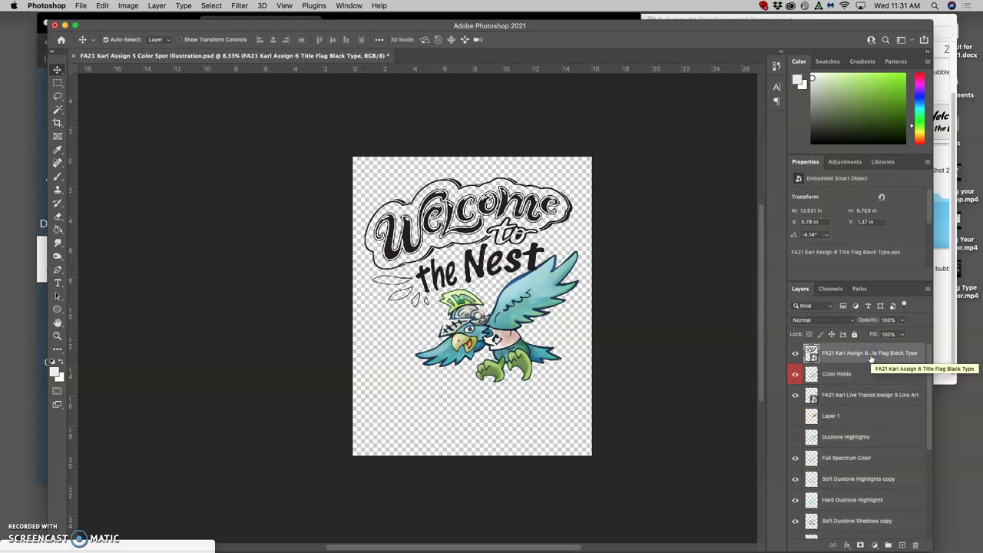
{"action": "key", "text": "super+j"}
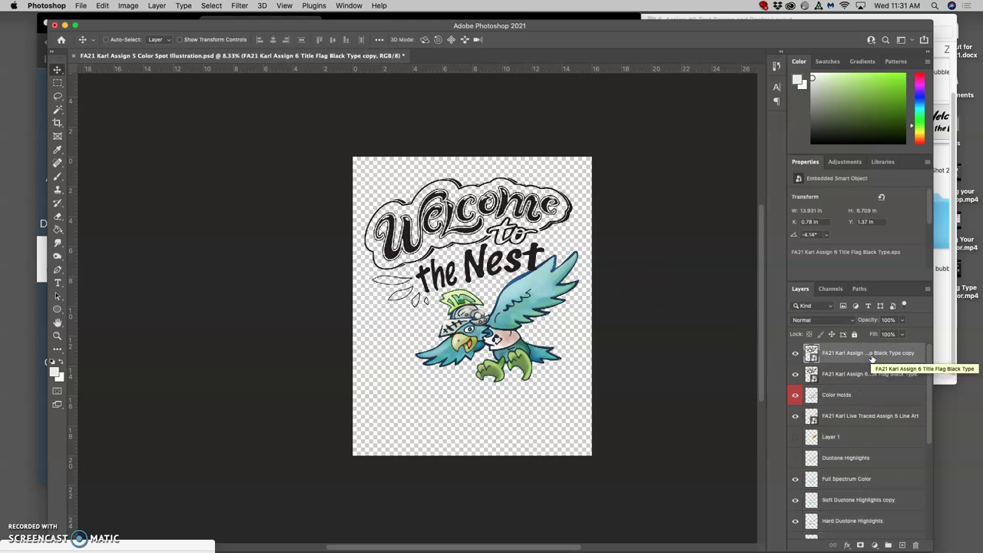
{"action": "double_click", "coordinate": [862, 358]}
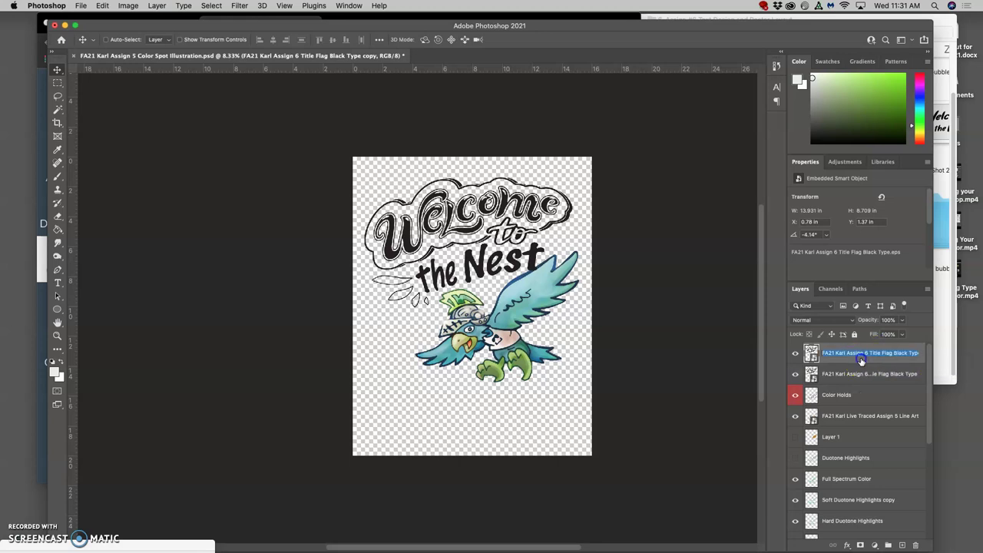
{"action": "left_click", "coordinate": [872, 361]}
{"action": "double_click", "coordinate": [881, 362]}
{"action": "left_click", "coordinate": [850, 353]}
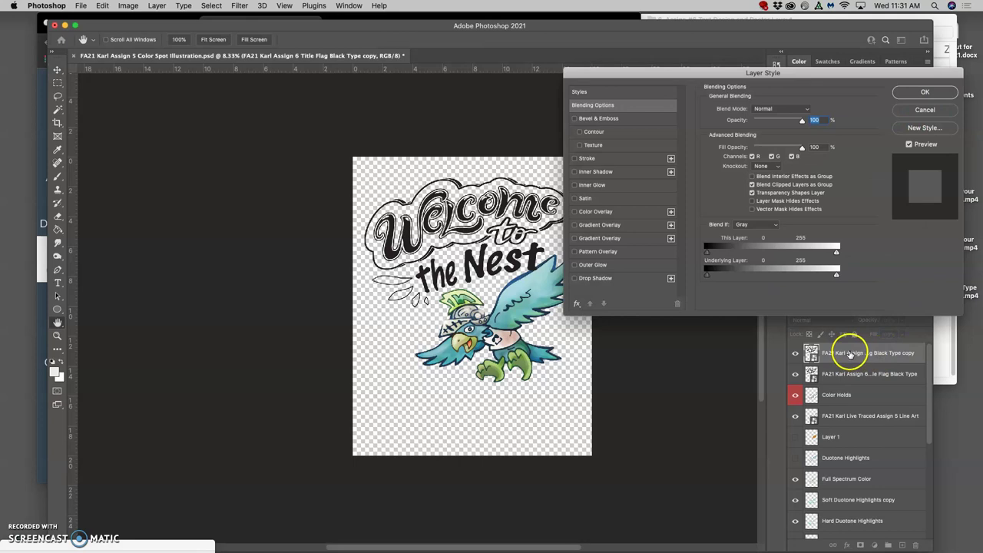
{"action": "left_click_drag", "start_coordinate": [662, 76], "coordinate": [688, 74]}
Step: Zoom in on the lettering and move the Layer Style window down to uncover it
{"action": "key", "text": "super+equal"}
{"action": "key", "text": "super+equal"}
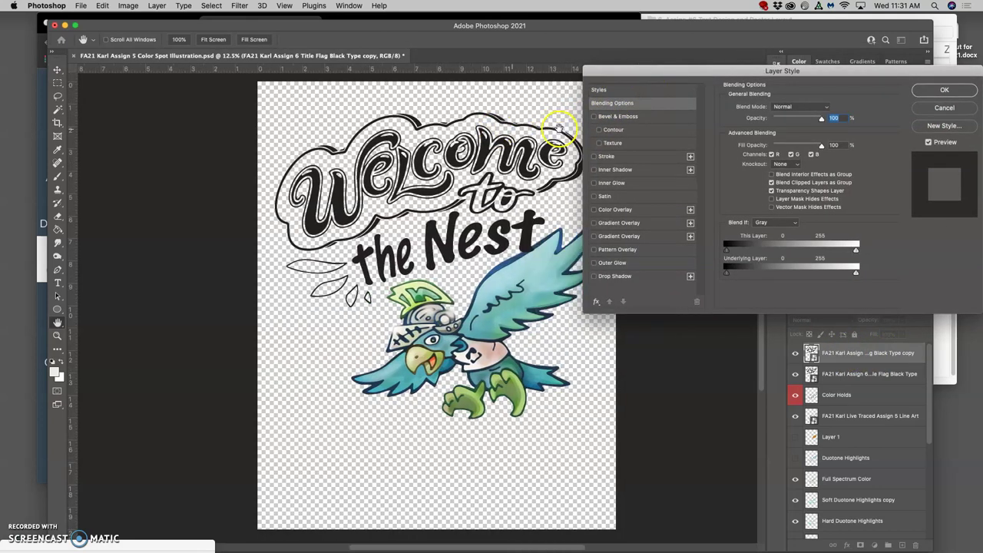
{"action": "scroll", "coordinate": [557, 126], "scroll_direction": "right", "scroll_amount": 8}
{"action": "scroll", "coordinate": [536, 129], "scroll_direction": "left", "scroll_amount": 10}
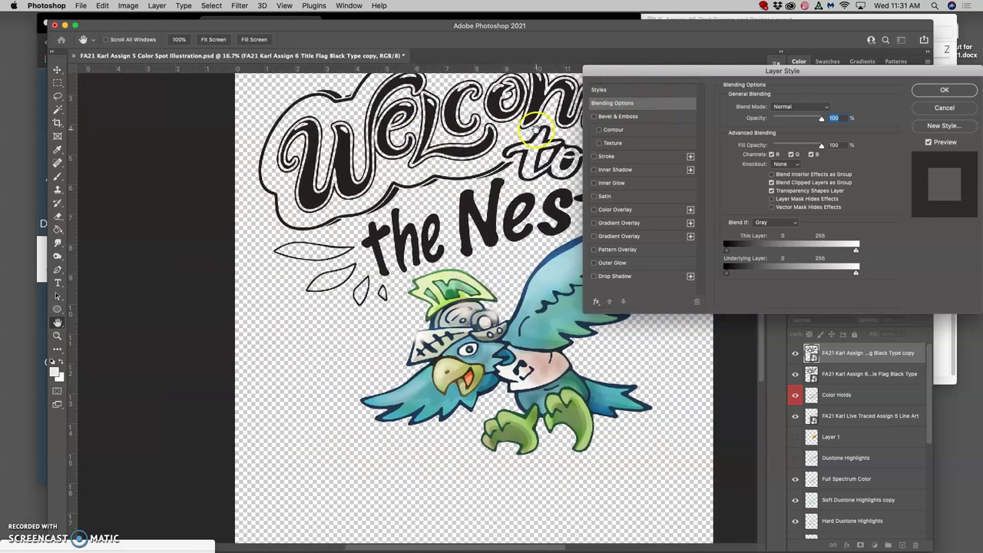
{"action": "scroll", "coordinate": [536, 129], "scroll_direction": "up", "scroll_amount": 4}
{"action": "left_click", "coordinate": [535, 129]}
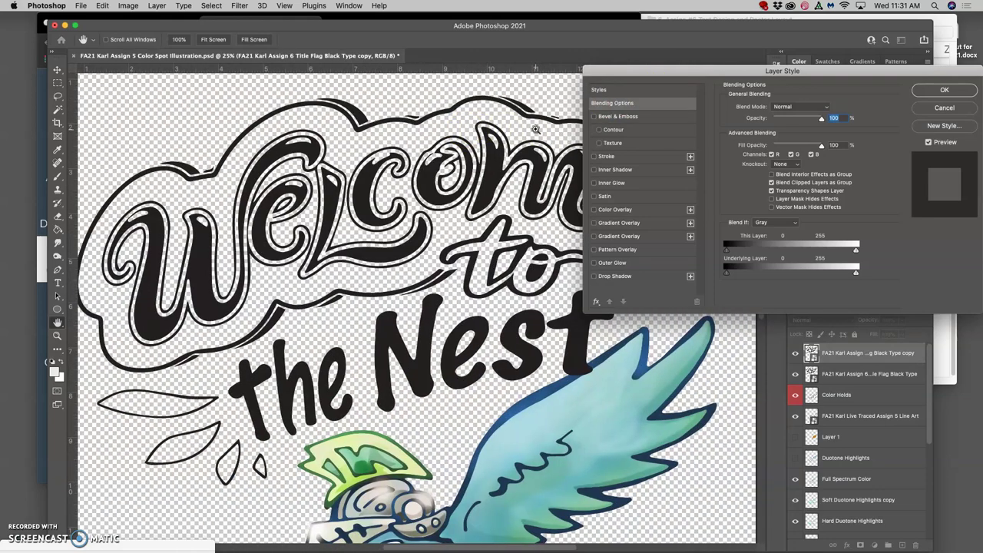
{"action": "scroll", "coordinate": [535, 129], "scroll_direction": "left", "scroll_amount": 5}
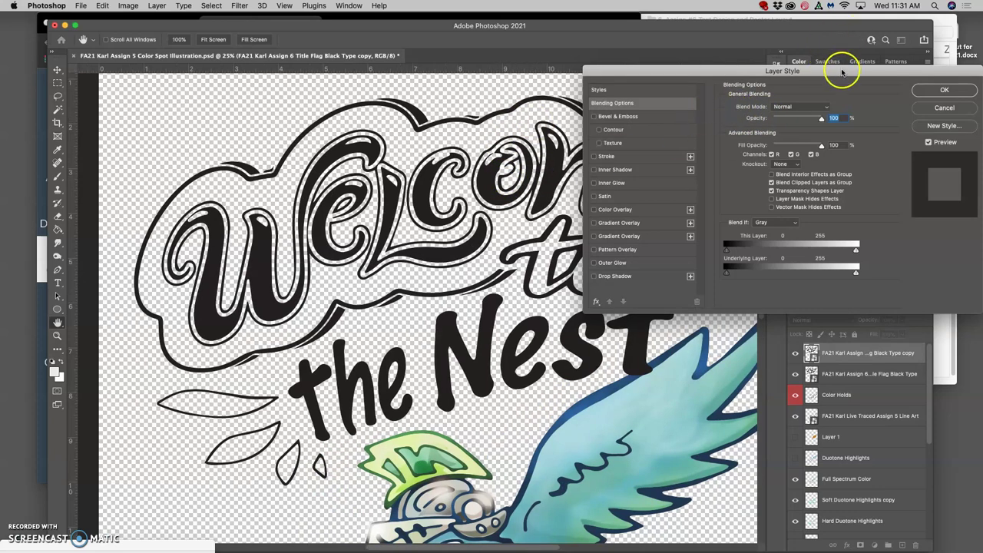
{"action": "left_click_drag", "start_coordinate": [841, 70], "coordinate": [815, 279]}
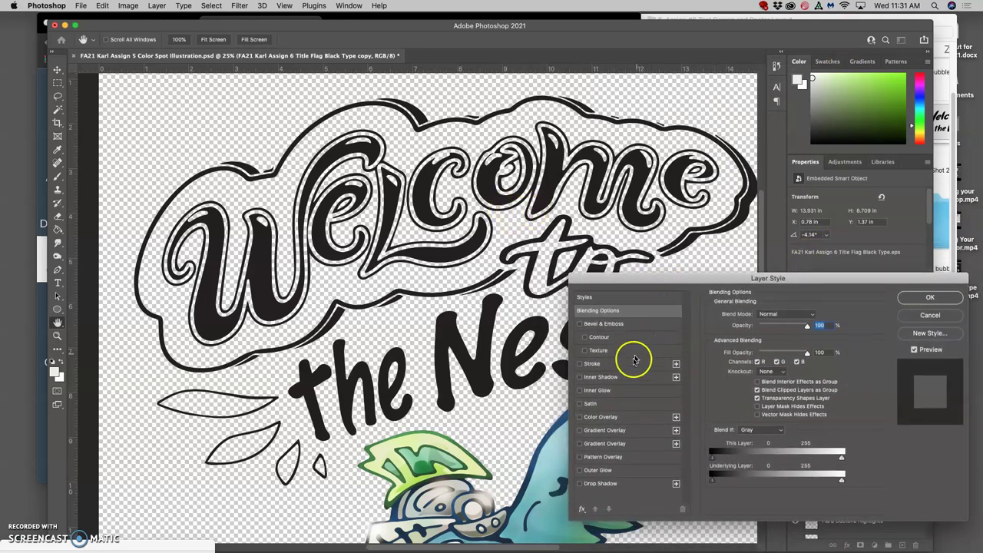
Step: Add a Color Overlay in yellow #ecc83a at 100% opacity
{"action": "left_click", "coordinate": [580, 417]}
{"action": "left_click", "coordinate": [813, 315]}
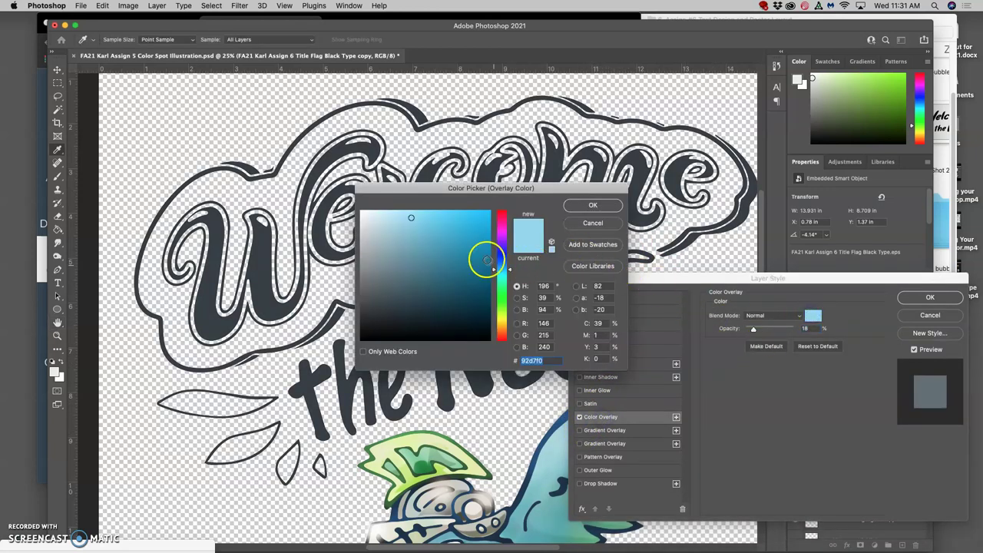
{"action": "left_click", "coordinate": [501, 323]}
{"action": "left_click_drag", "start_coordinate": [465, 233], "coordinate": [458, 219]}
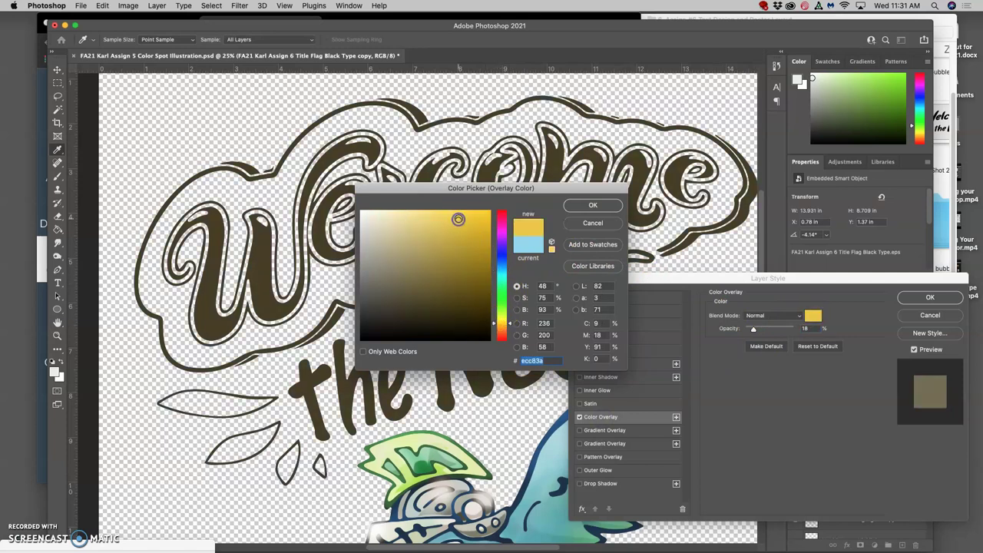
{"action": "left_click", "coordinate": [593, 205]}
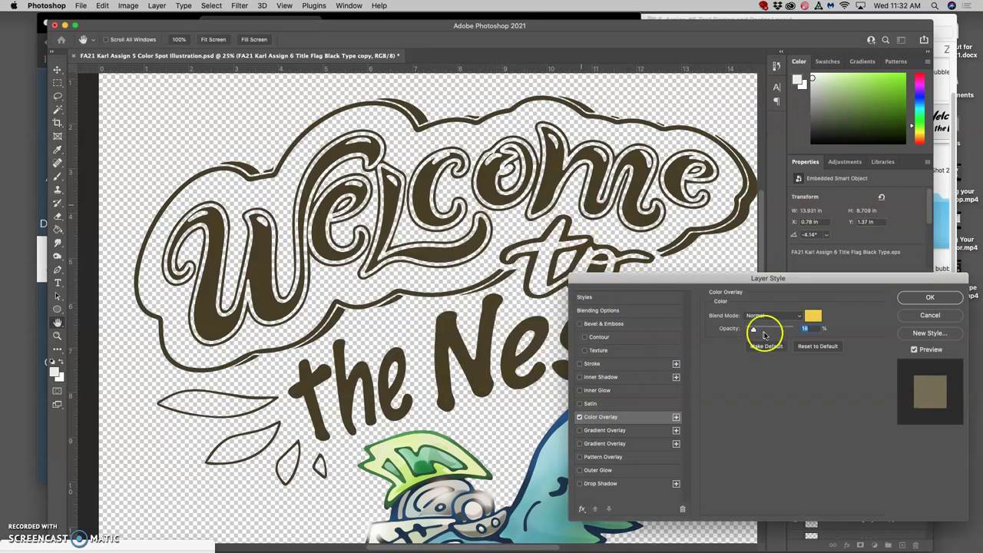
{"action": "left_click_drag", "start_coordinate": [770, 330], "coordinate": [799, 330]}
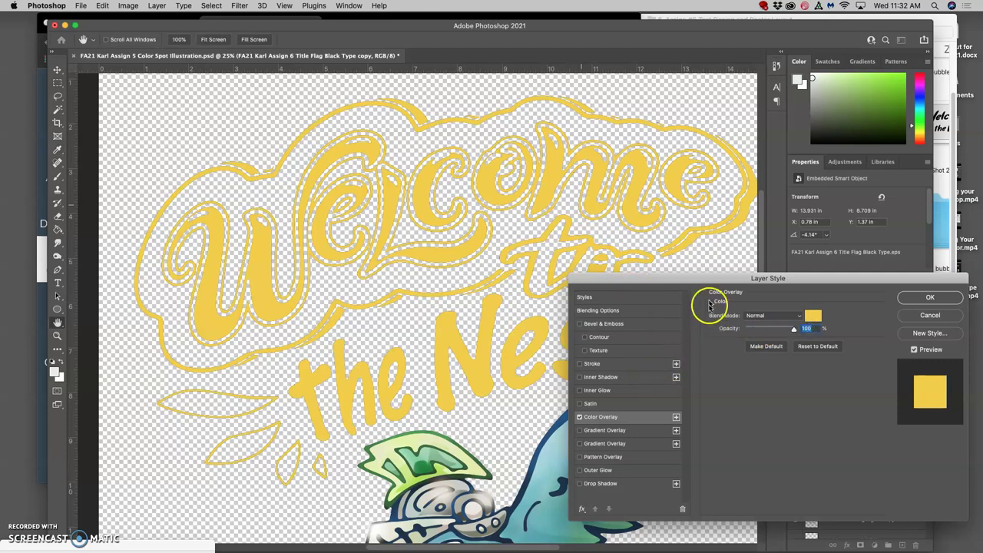
{"action": "left_click_drag", "start_coordinate": [711, 280], "coordinate": [717, 256]}
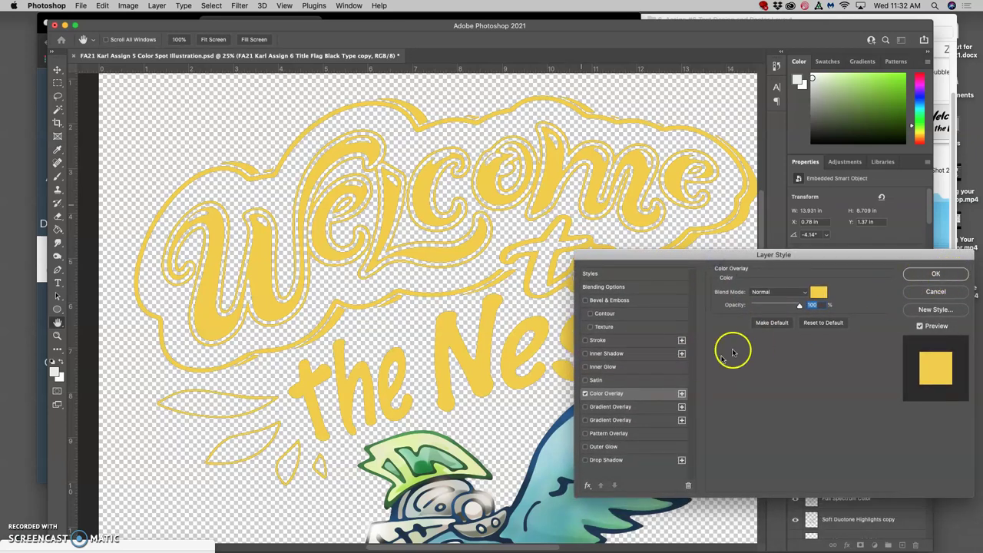
Step: Add a white Stroke positioned Outside, enlarged to about 27 px
{"action": "left_click", "coordinate": [586, 341]}
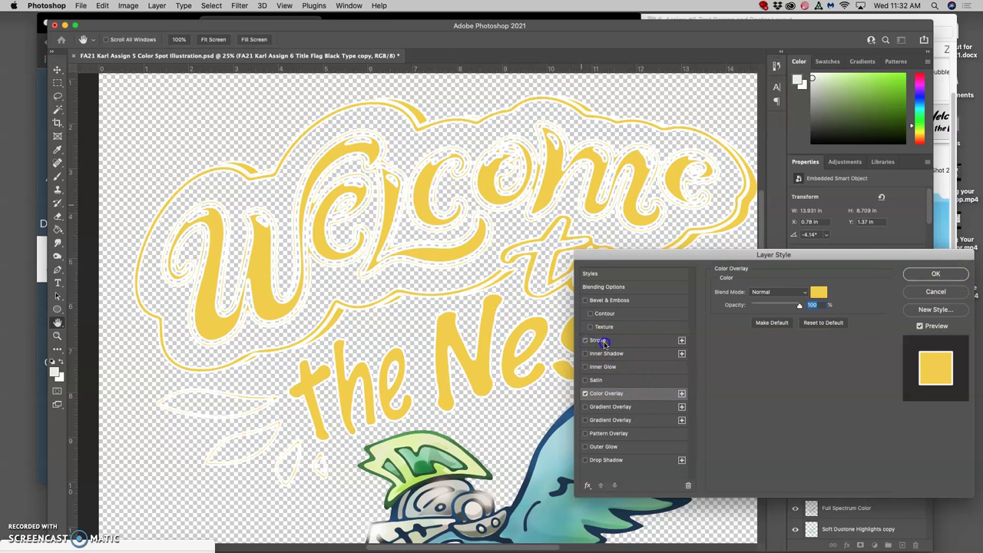
{"action": "left_click", "coordinate": [603, 342]}
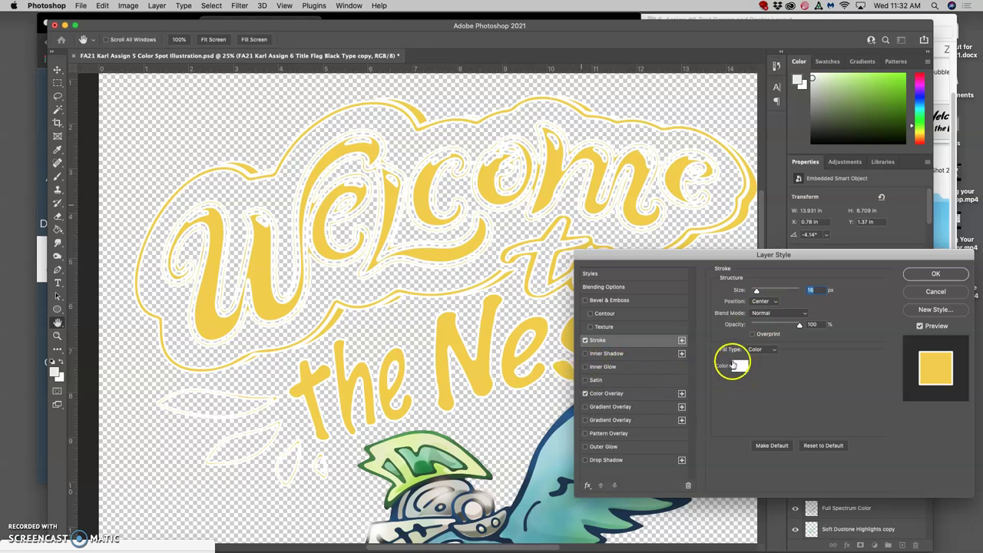
{"action": "left_click", "coordinate": [766, 288]}
{"action": "mouse_move", "coordinate": [756, 291]}
{"action": "left_mouse_down"}
{"action": "mouse_move", "coordinate": [766, 288]}
{"action": "mouse_move", "coordinate": [758, 293]}
{"action": "left_mouse_up"}
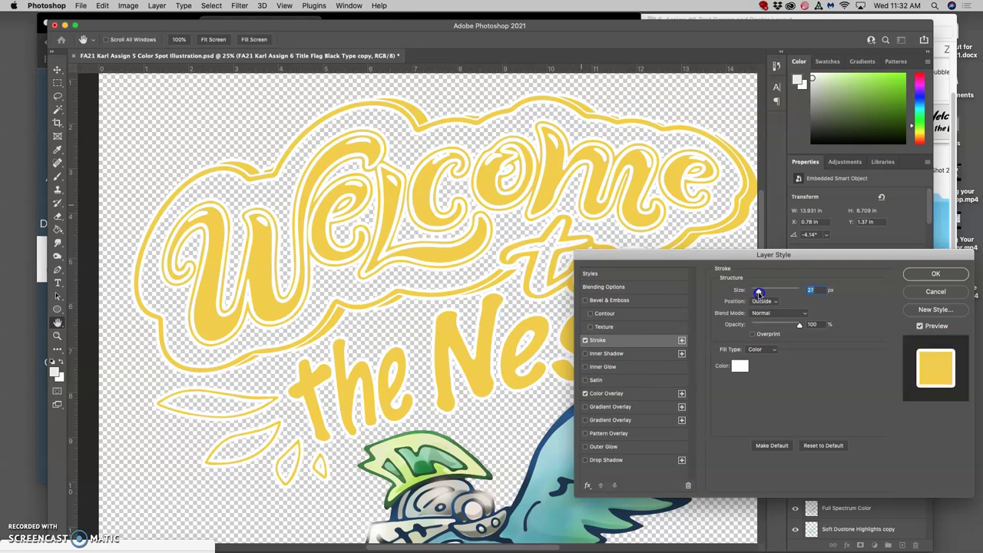
Step: Apply the yellow title style and zoom out to the full poster
{"action": "left_click", "coordinate": [916, 275]}
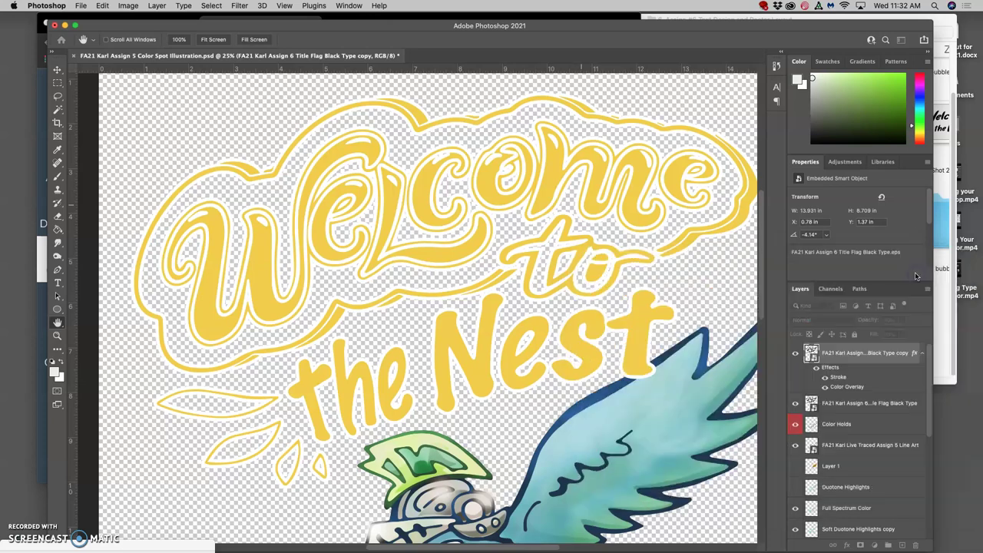
{"action": "key", "text": "super+minus"}
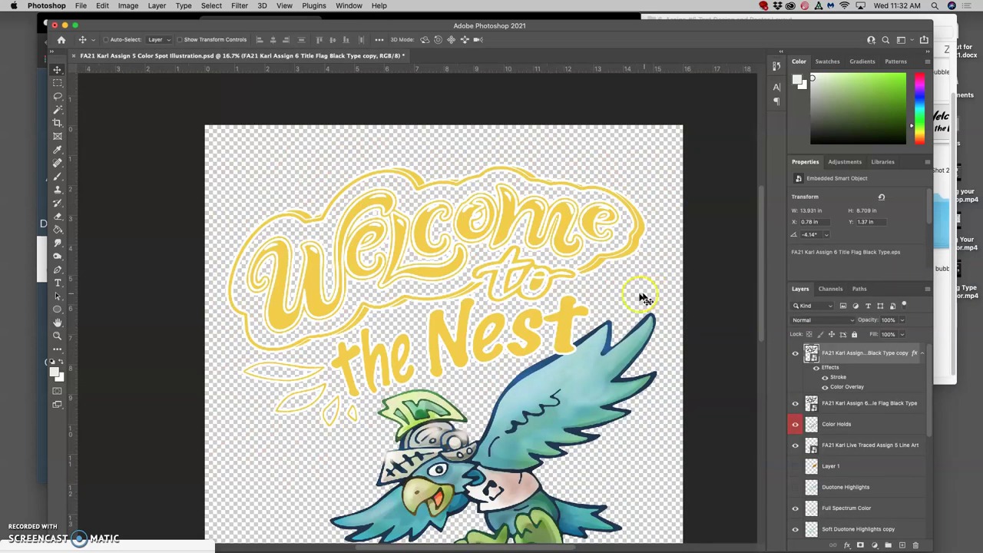
{"action": "scroll", "coordinate": [631, 298], "scroll_direction": "right", "scroll_amount": 3}
{"action": "scroll", "coordinate": [632, 298], "scroll_direction": "up", "scroll_amount": 1}
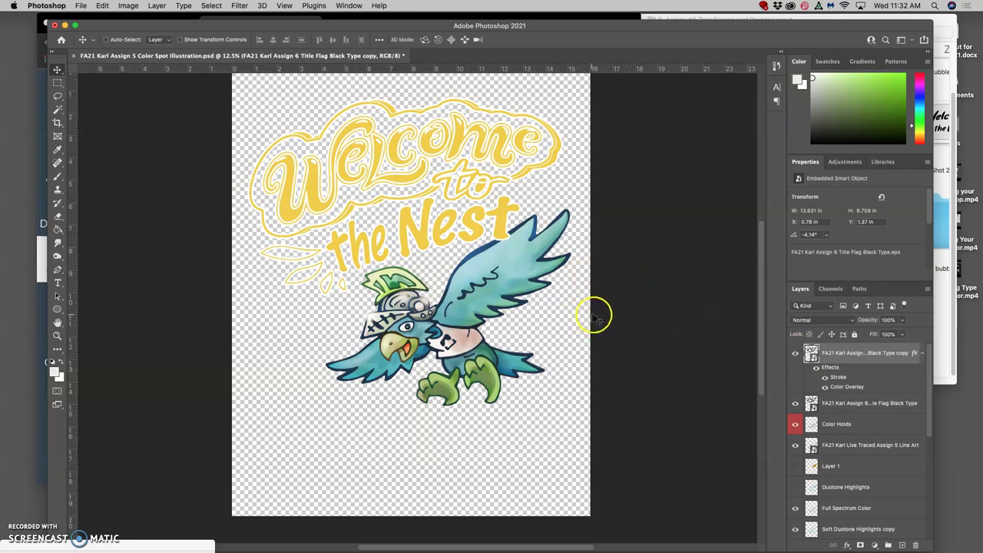
{"action": "scroll", "coordinate": [828, 388], "scroll_direction": "down", "scroll_amount": 10}
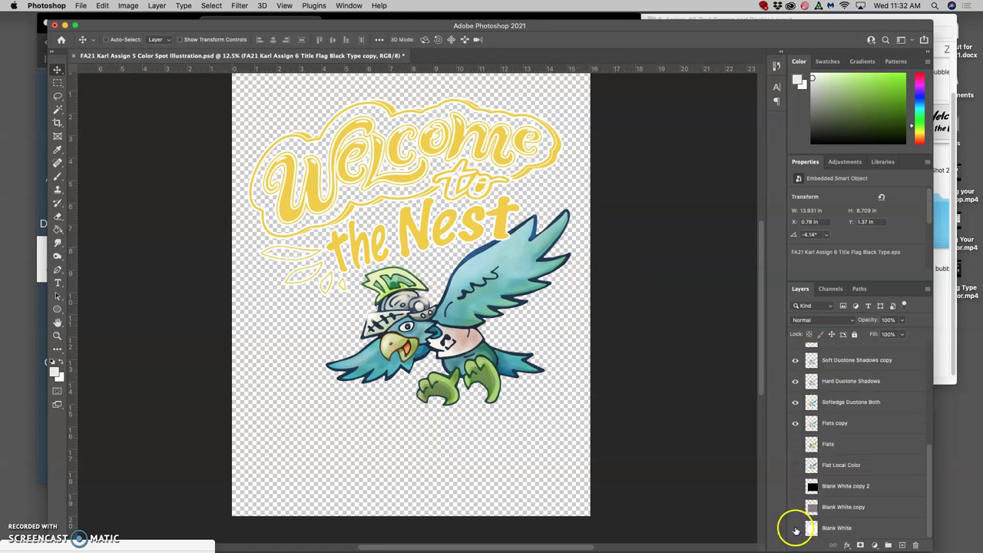
Step: Leave only the Blank White layer visible among the three Blank White layers and select it
{"action": "left_click_drag", "start_coordinate": [795, 527], "coordinate": [795, 490]}
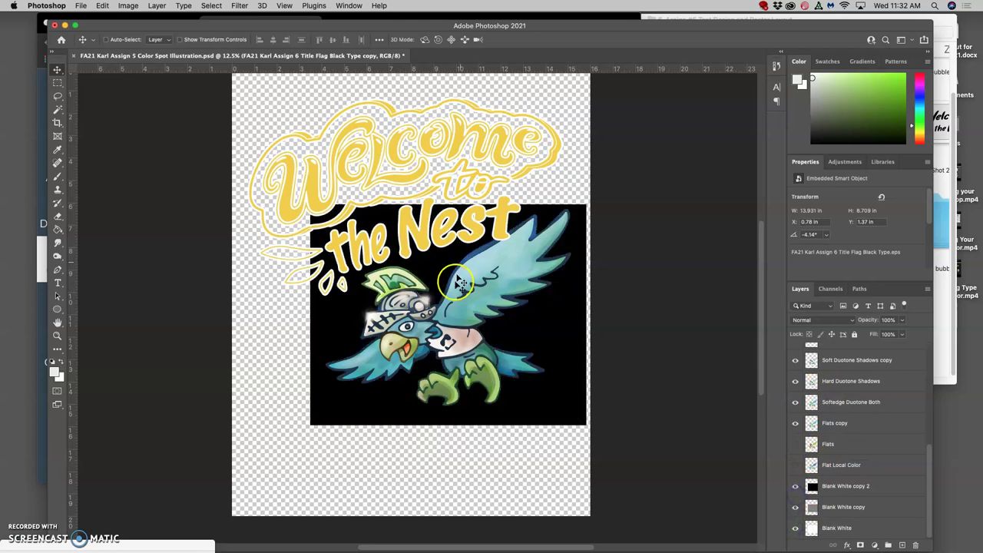
{"action": "left_click", "coordinate": [795, 488]}
{"action": "left_click", "coordinate": [795, 507]}
{"action": "left_click", "coordinate": [839, 528]}
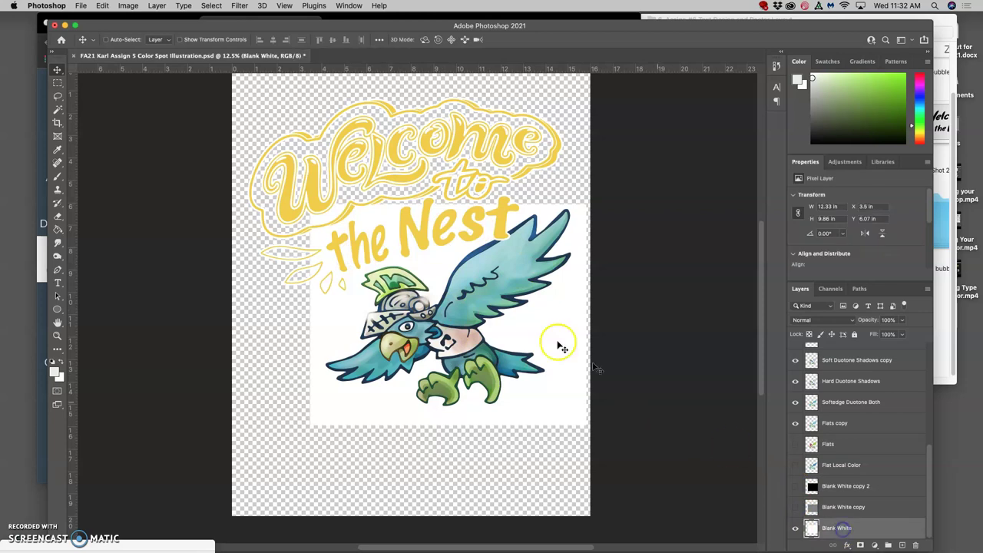
{"action": "left_click", "coordinate": [104, 6]}
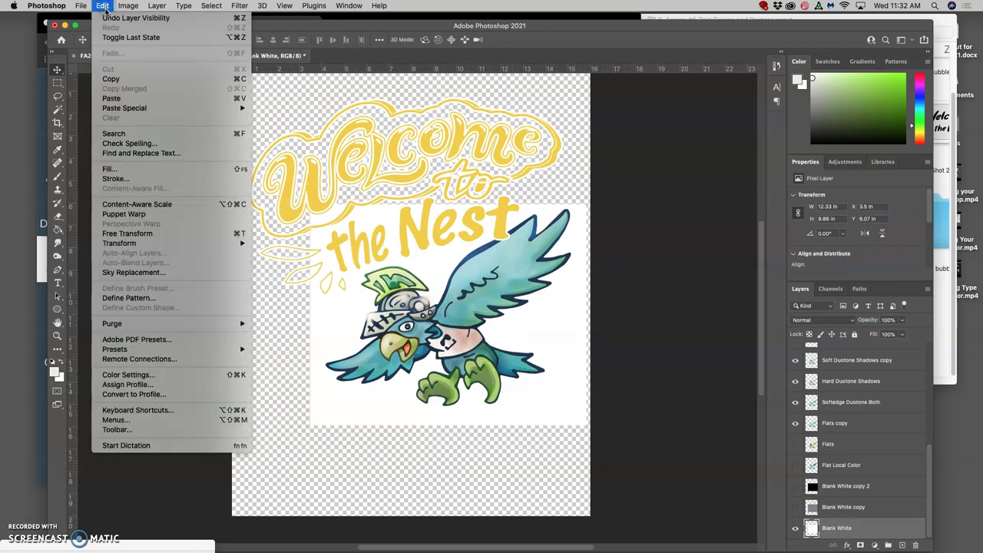
Step: Fill the Blank White layer with white
{"action": "left_click", "coordinate": [128, 169]}
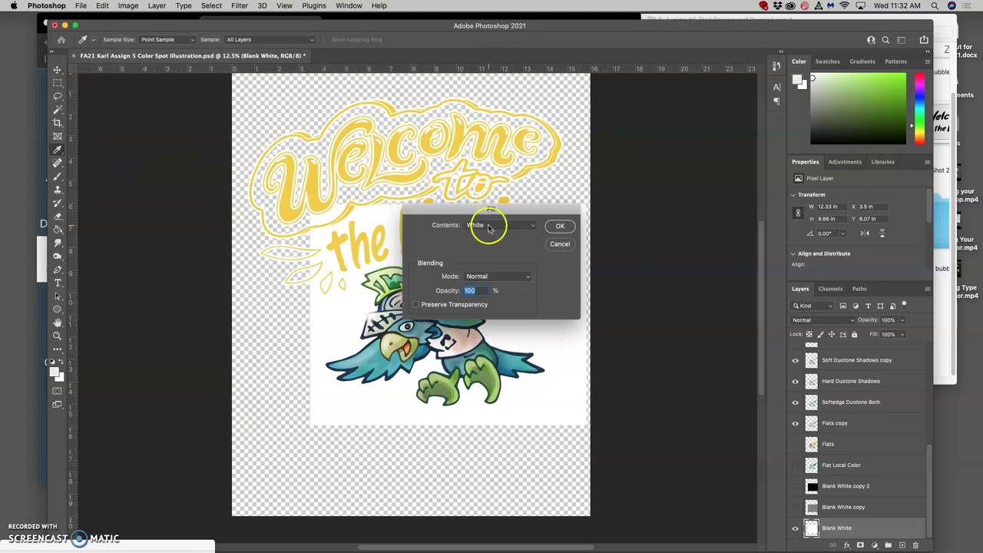
{"action": "left_click", "coordinate": [556, 227]}
{"action": "key", "text": "v"}
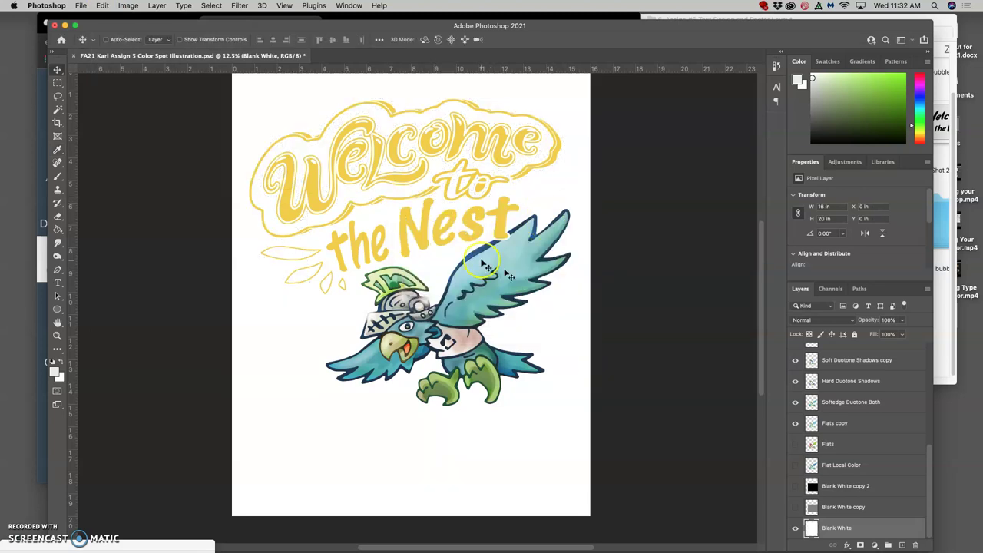
Step: Show the Blank White copy layer and fill it with 50% Gray
{"action": "left_click", "coordinate": [811, 507]}
{"action": "left_click", "coordinate": [795, 507]}
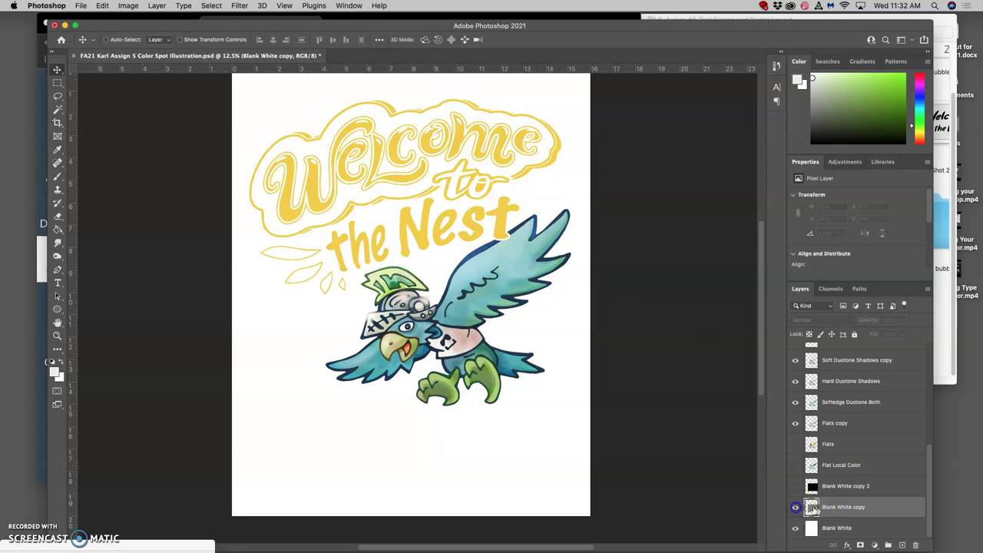
{"action": "left_click", "coordinate": [103, 5]}
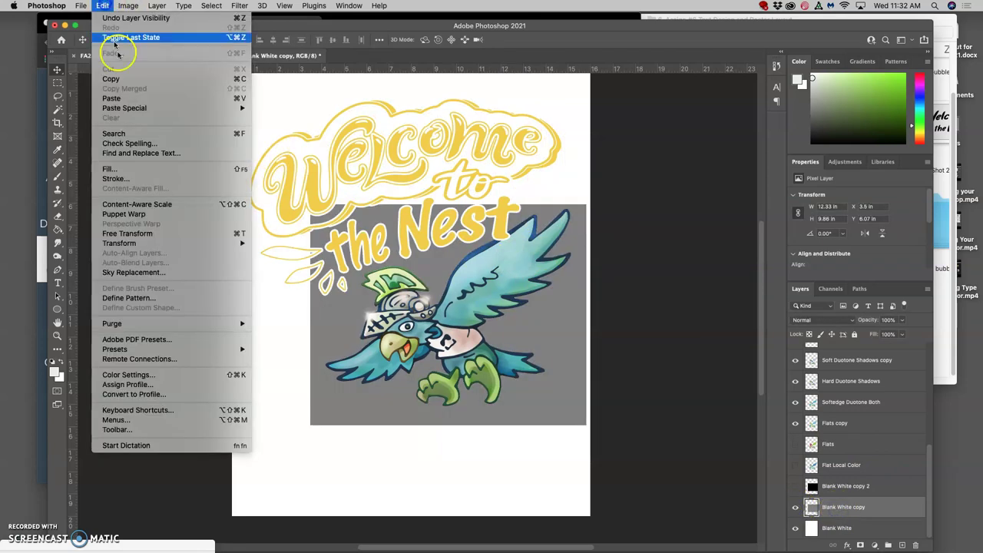
{"action": "left_click", "coordinate": [140, 165]}
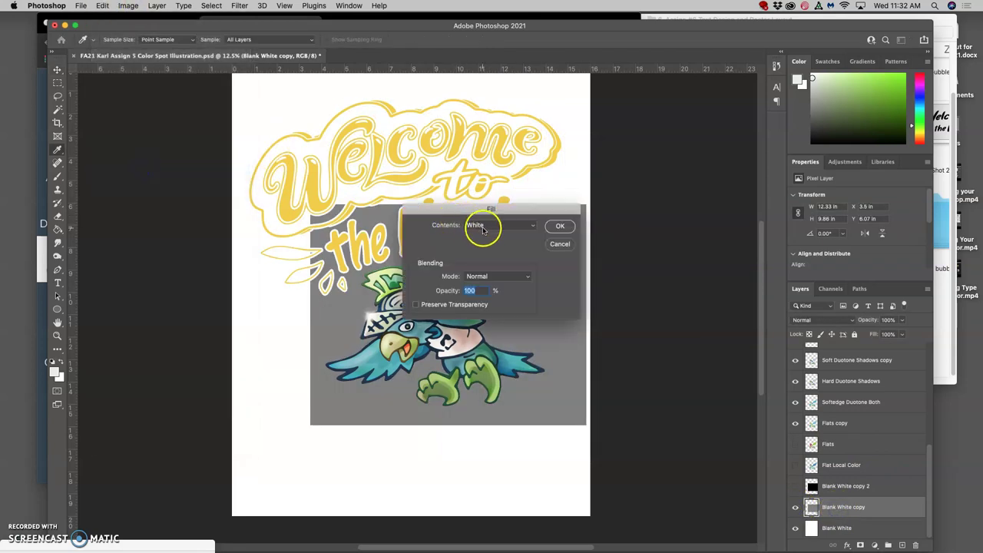
{"action": "left_click", "coordinate": [487, 224]}
{"action": "left_click", "coordinate": [492, 214]}
{"action": "left_click", "coordinate": [561, 228]}
{"action": "key", "text": "v"}
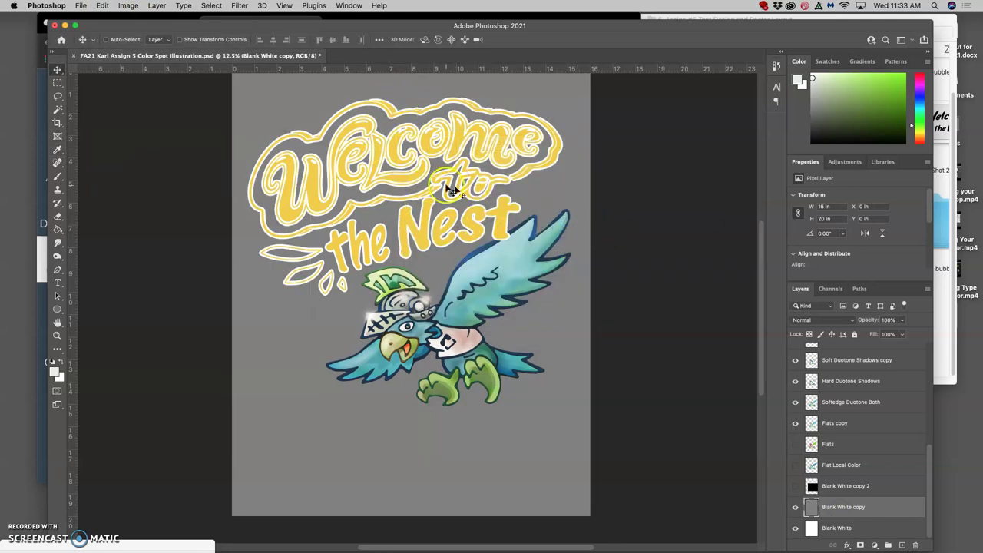
Step: Show the Blank White copy 2 layer and fill it with black
{"action": "left_click", "coordinate": [796, 487]}
{"action": "left_click", "coordinate": [837, 486]}
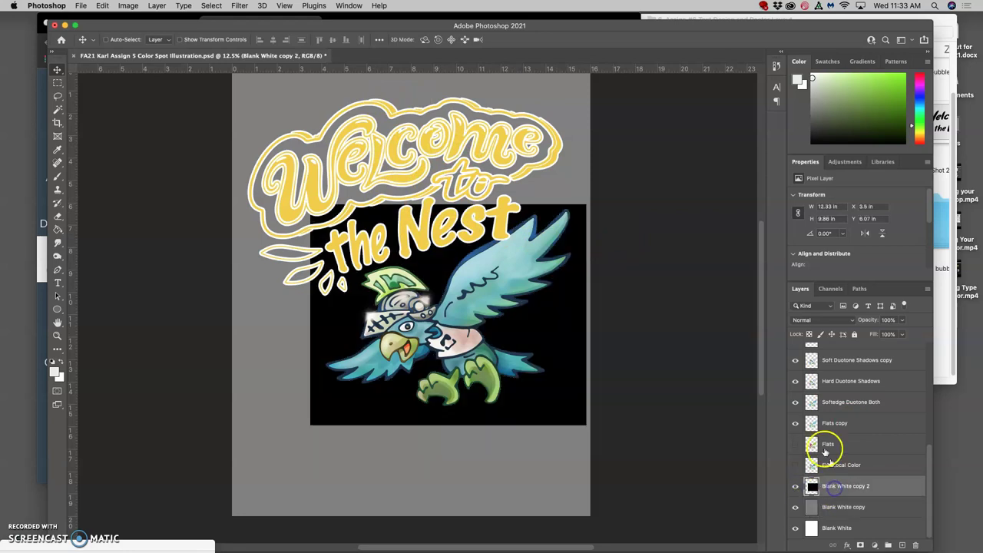
{"action": "left_click", "coordinate": [104, 6]}
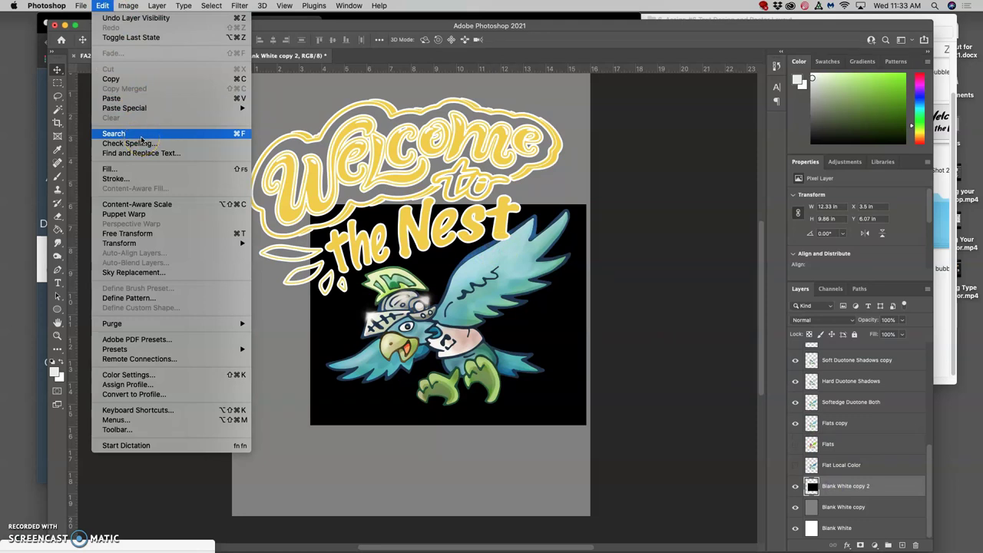
{"action": "left_click", "coordinate": [132, 168]}
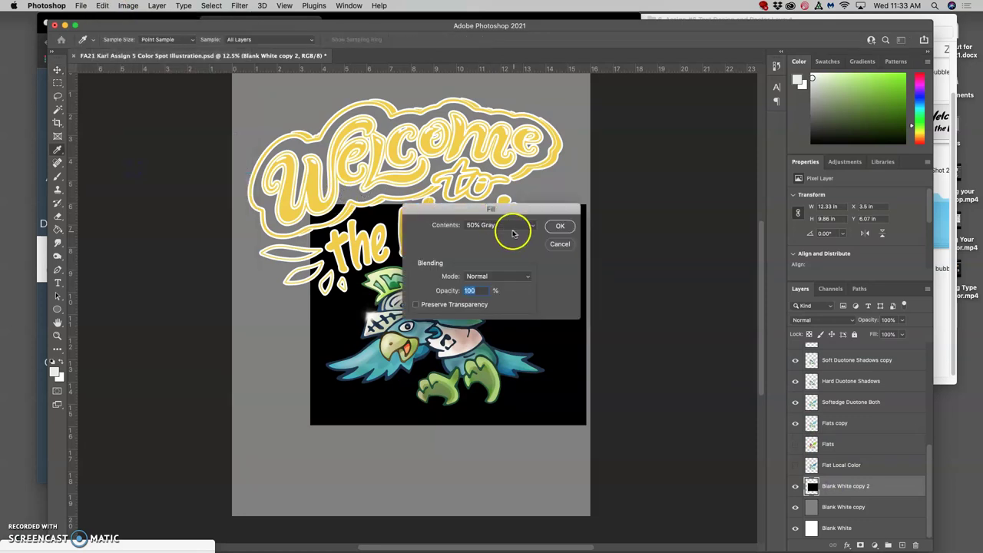
{"action": "left_click", "coordinate": [511, 226]}
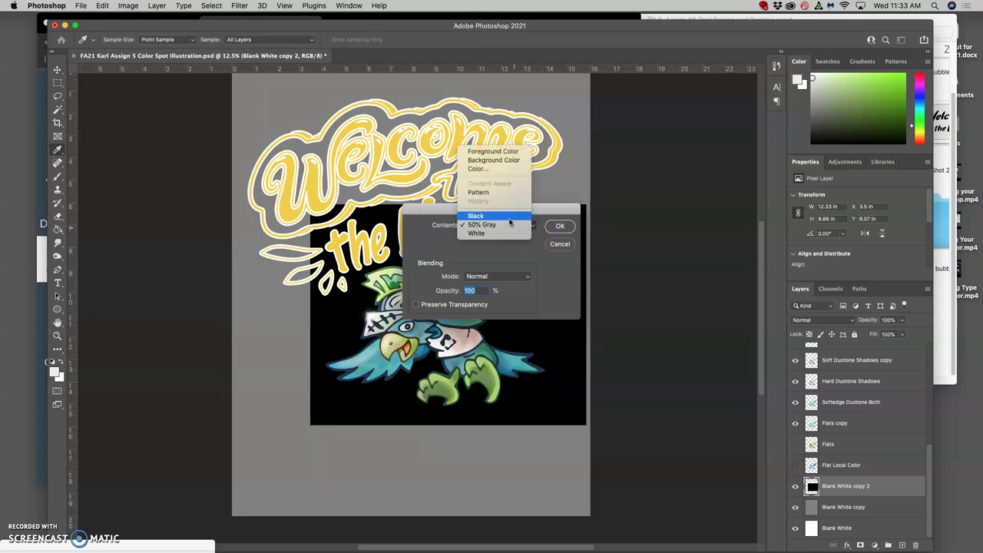
{"action": "left_click", "coordinate": [509, 218]}
{"action": "left_click", "coordinate": [560, 226]}
{"action": "key", "text": "v"}
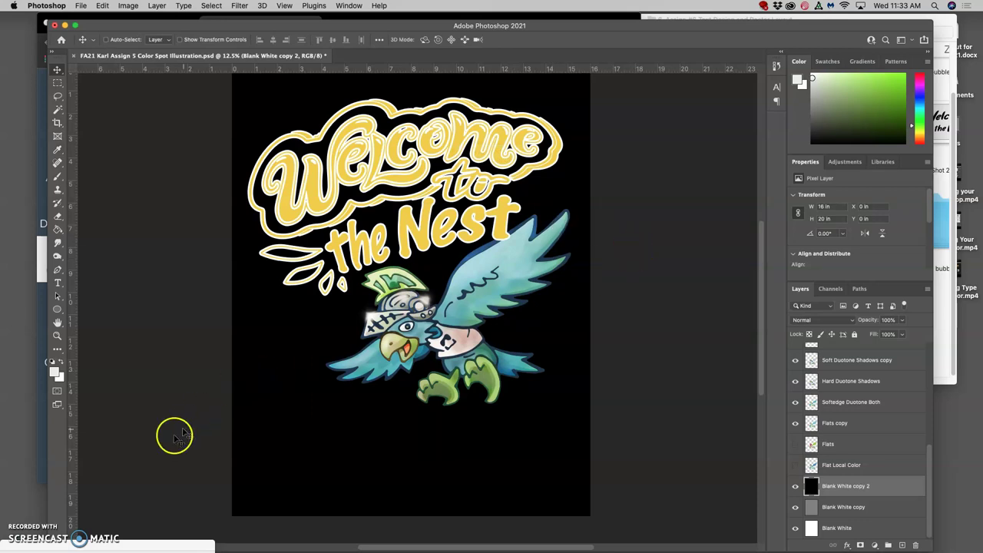
{"action": "left_click", "coordinate": [21, 526]}
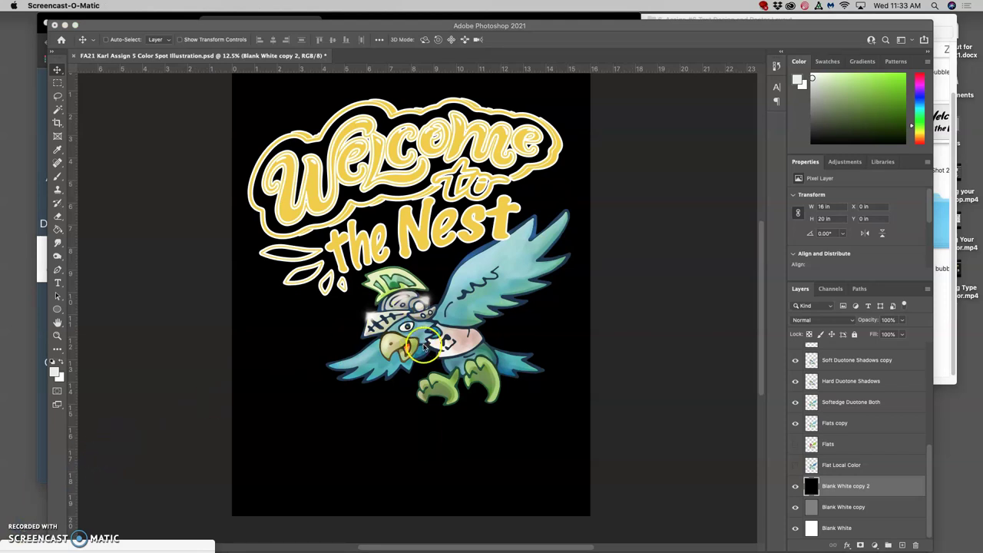
Step: Hide the black-filled Blank White copy 2 layer so the grey background shows behind the title
{"action": "left_click", "coordinate": [795, 486]}
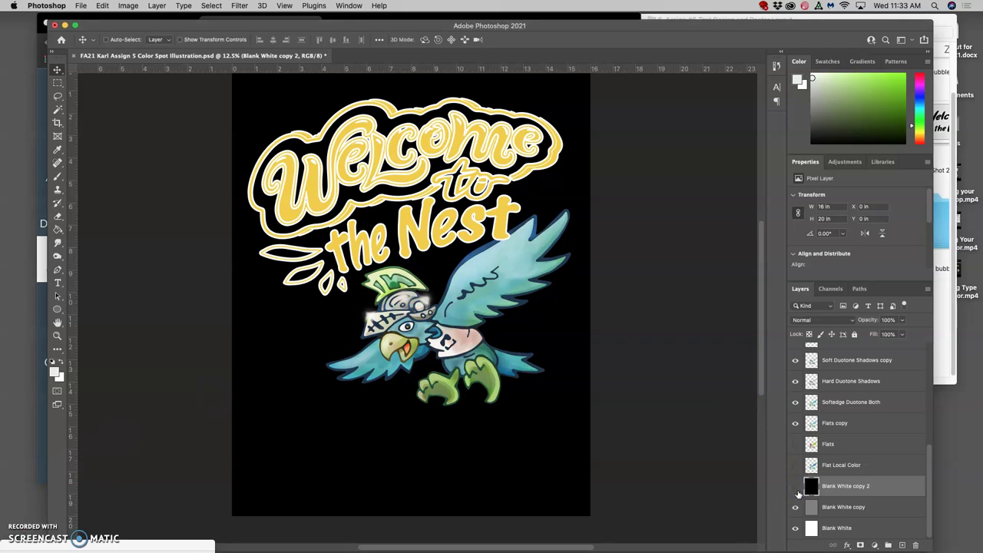
{"action": "left_click", "coordinate": [795, 486]}
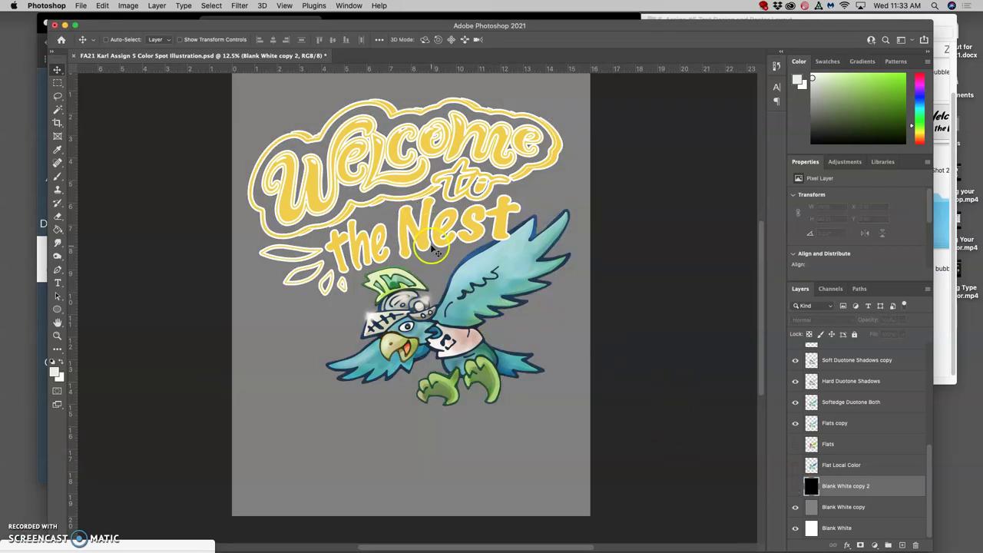
{"action": "scroll", "coordinate": [432, 250], "scroll_direction": "up", "scroll_amount": 2}
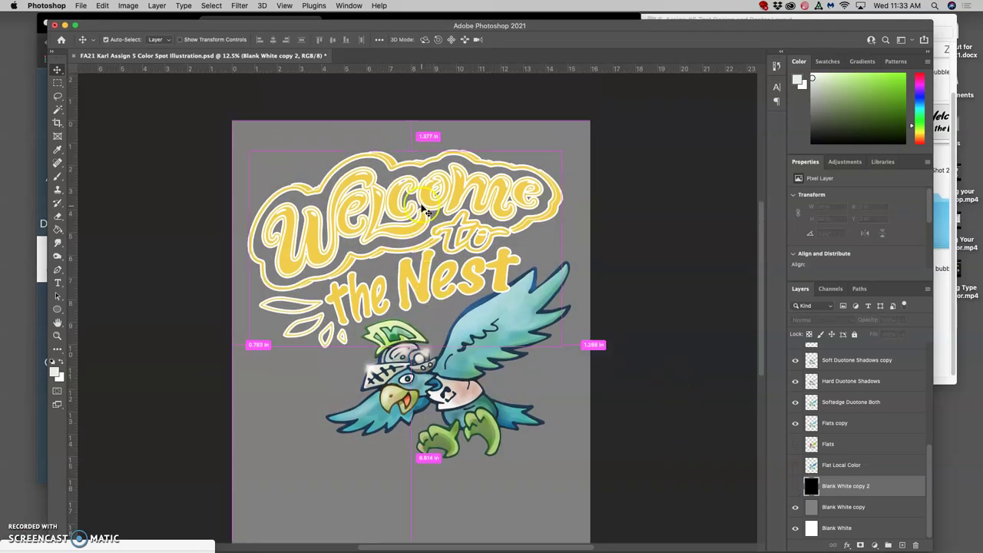
{"action": "key", "text": "super+equal"}
{"action": "key", "text": "super+equal"}
{"action": "key", "text": "super+equal"}
{"action": "scroll", "coordinate": [503, 227], "scroll_direction": "right", "scroll_amount": 3}
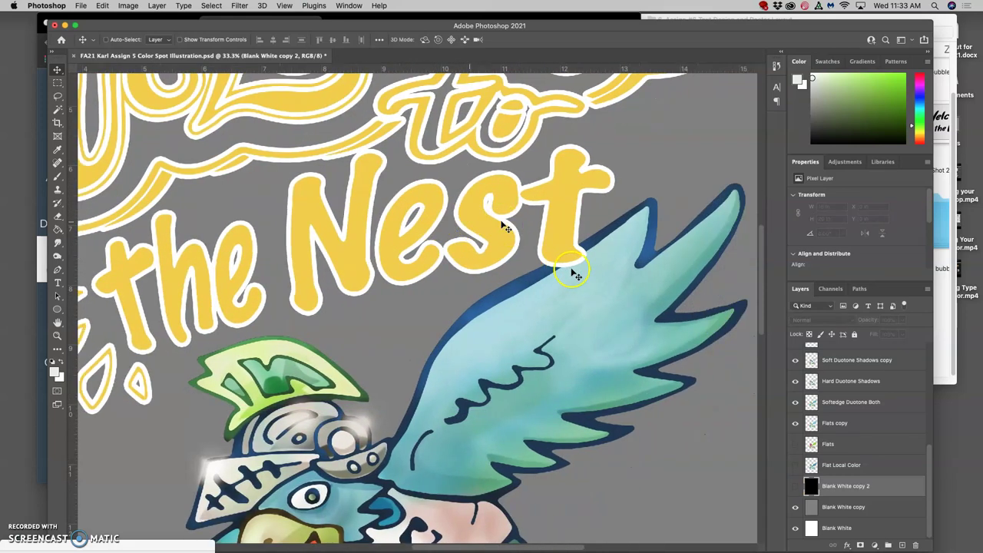
{"action": "scroll", "coordinate": [527, 248], "scroll_direction": "right", "scroll_amount": 2}
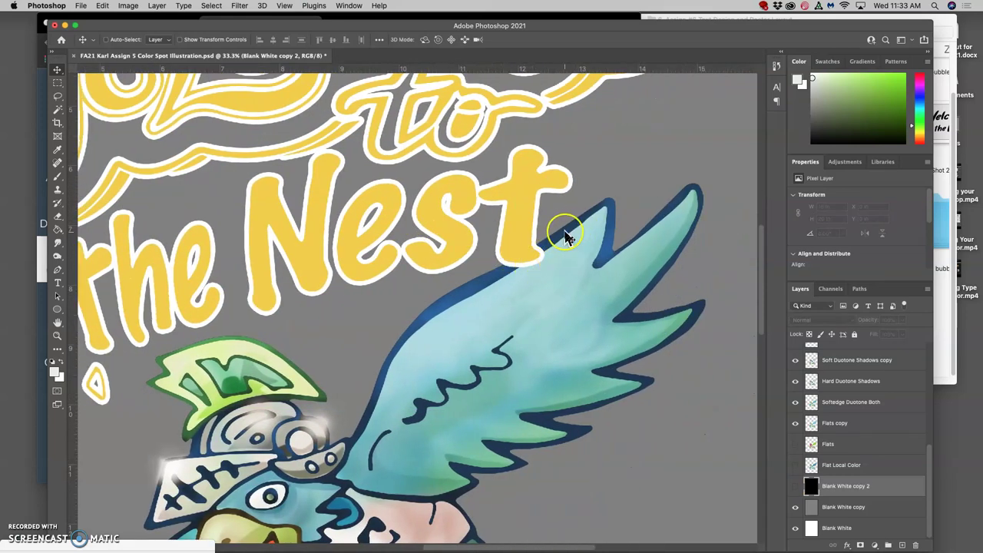
{"action": "scroll", "coordinate": [538, 234], "scroll_direction": "left", "scroll_amount": 3}
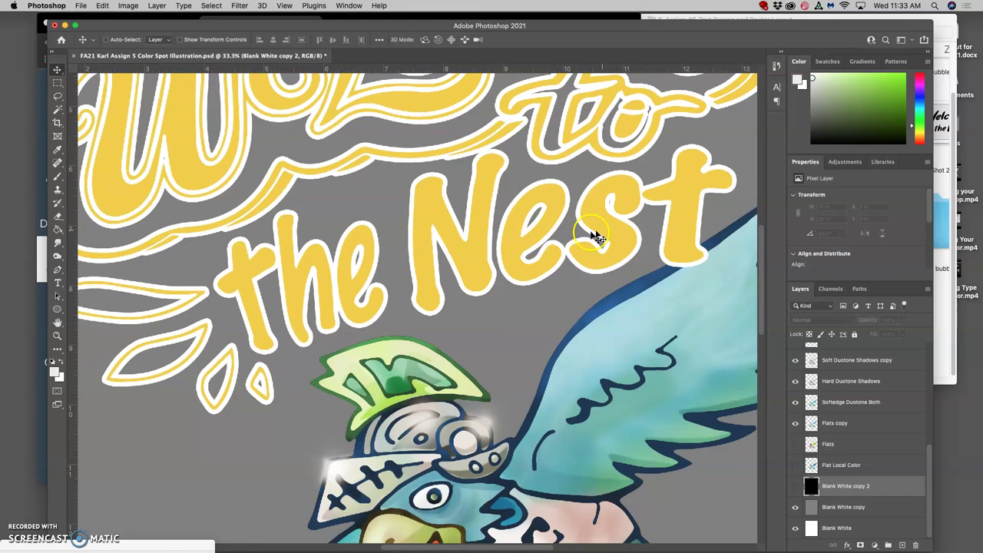
{"action": "scroll", "coordinate": [574, 235], "scroll_direction": "up", "scroll_amount": 5}
{"action": "scroll", "coordinate": [575, 230], "scroll_direction": "up", "scroll_amount": 2}
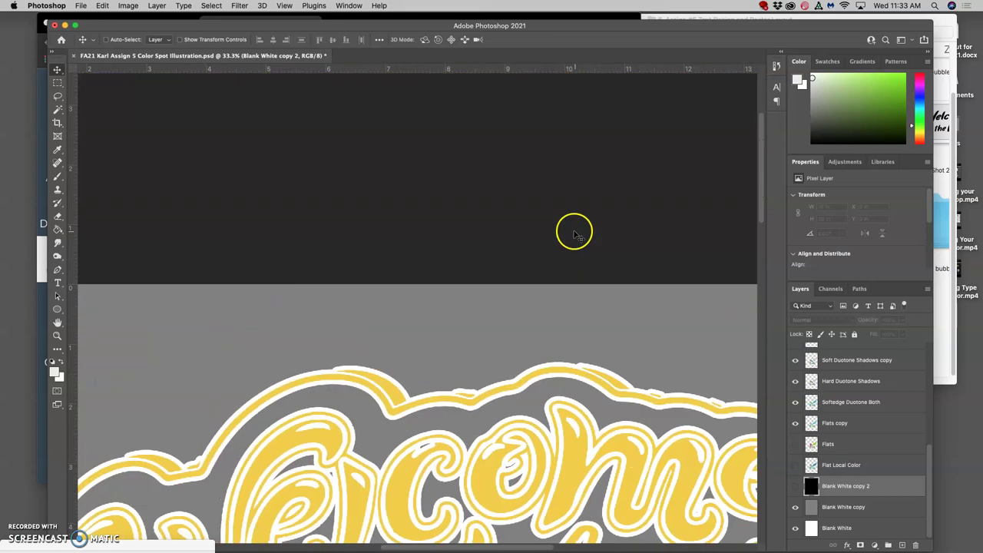
{"action": "scroll", "coordinate": [575, 229], "scroll_direction": "down", "scroll_amount": 4}
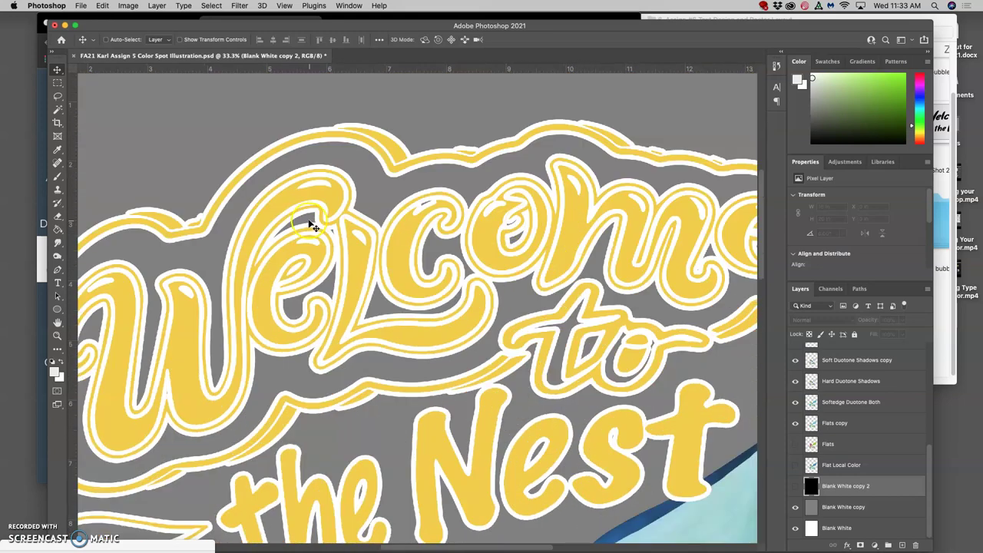
{"action": "scroll", "coordinate": [325, 226], "scroll_direction": "left", "scroll_amount": 1}
{"action": "scroll", "coordinate": [355, 223], "scroll_direction": "right", "scroll_amount": 4}
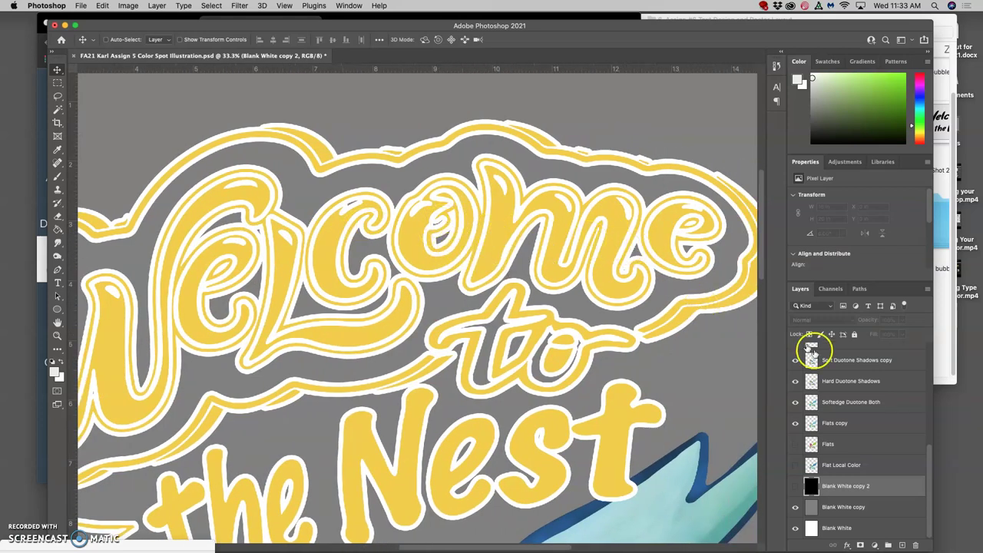
{"action": "scroll", "coordinate": [845, 407], "scroll_direction": "up", "scroll_amount": 5}
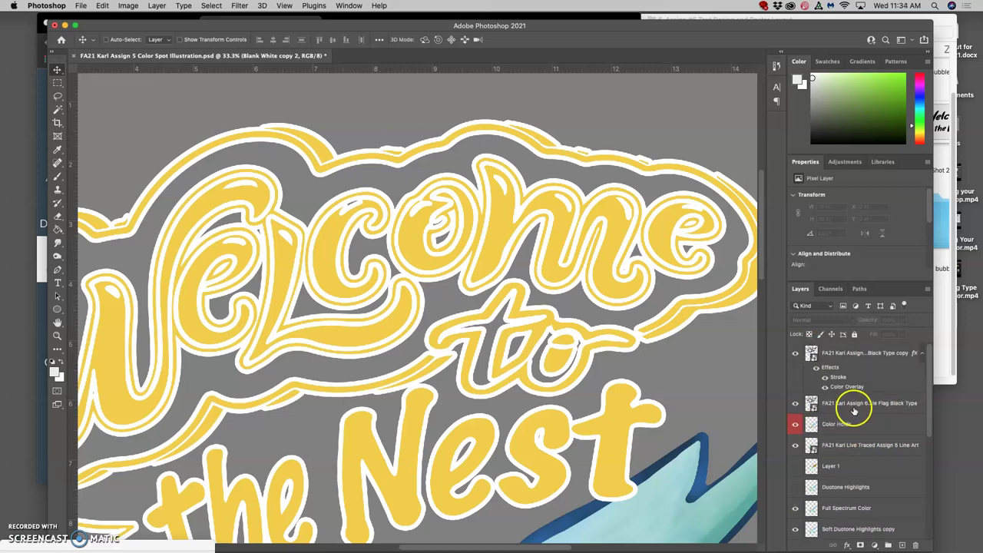
Step: In the Black Type copy layer's Layer Style, switch off the white Stroke outline
{"action": "double_click", "coordinate": [833, 369]}
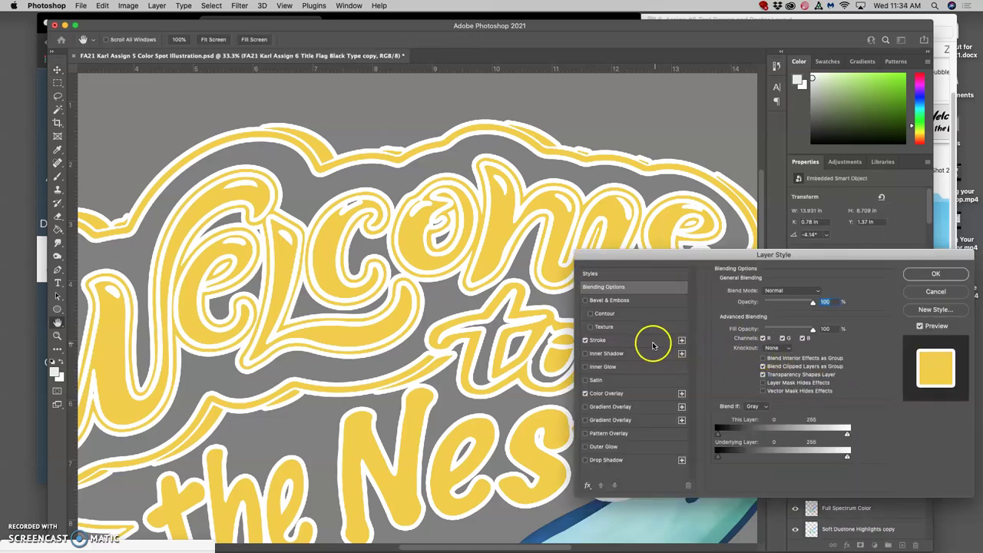
{"action": "left_click", "coordinate": [619, 341]}
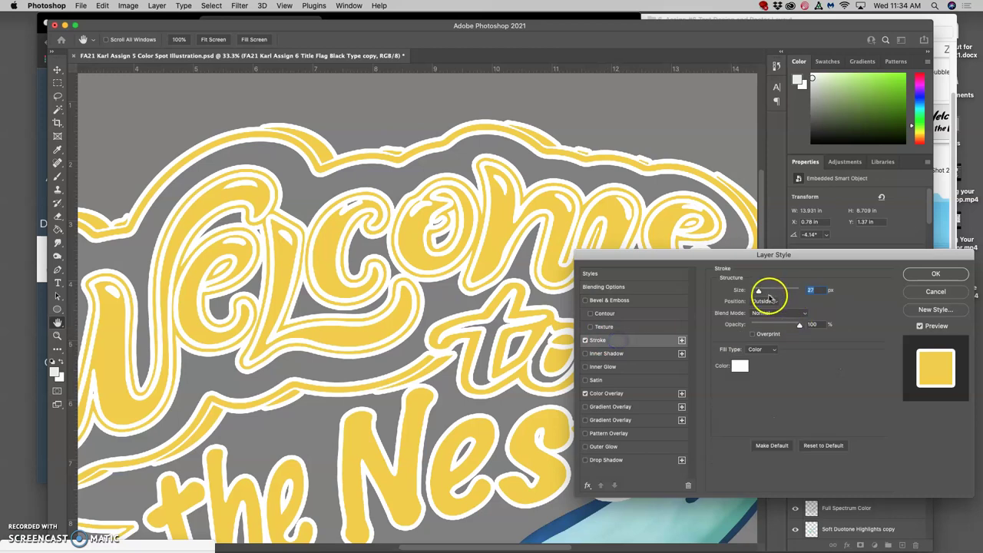
{"action": "left_click_drag", "start_coordinate": [761, 291], "coordinate": [756, 293]}
{"action": "left_click", "coordinate": [585, 340]}
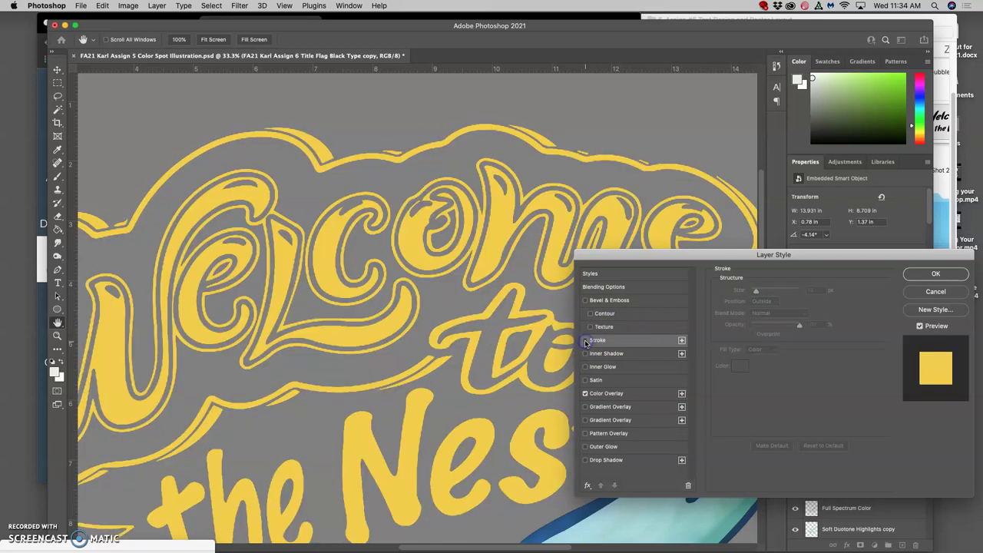
Step: Enable a white Outer Glow on the title at 100% opacity, 21% spread and 54 px size
{"action": "scroll", "coordinate": [540, 329], "scroll_direction": "down", "scroll_amount": 2}
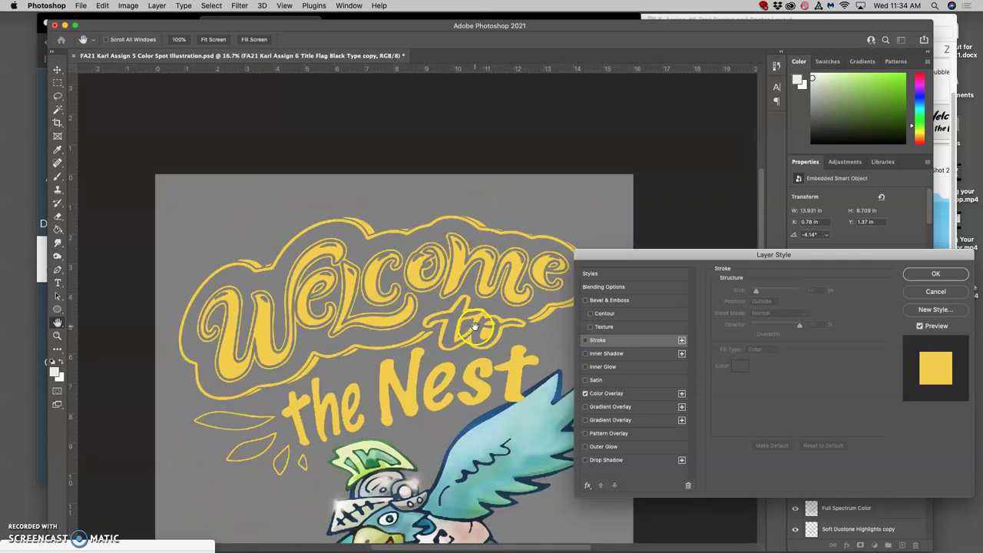
{"action": "scroll", "coordinate": [476, 326], "scroll_direction": "right", "scroll_amount": 1}
{"action": "scroll", "coordinate": [476, 326], "scroll_direction": "right", "scroll_amount": 1}
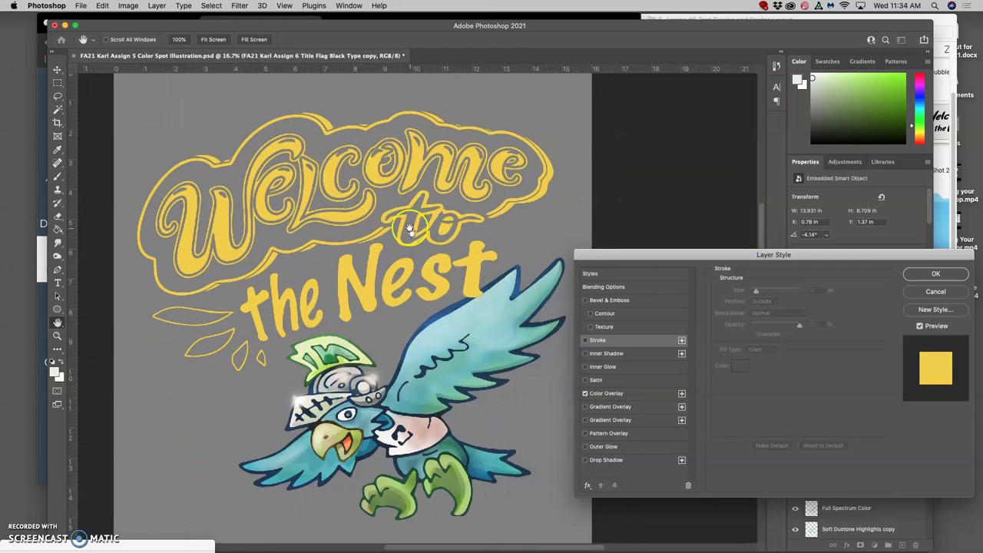
{"action": "left_click", "coordinate": [585, 447]}
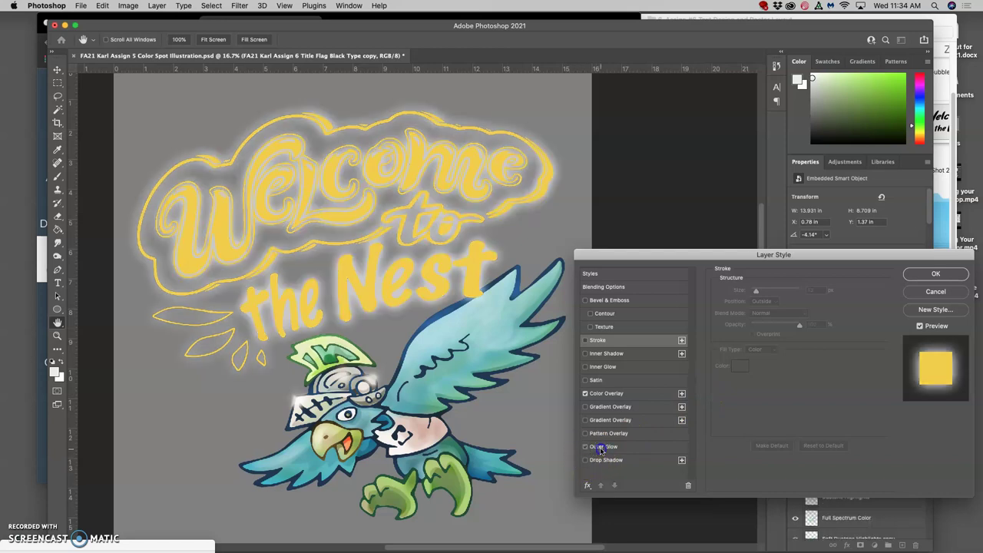
{"action": "left_click", "coordinate": [604, 447]}
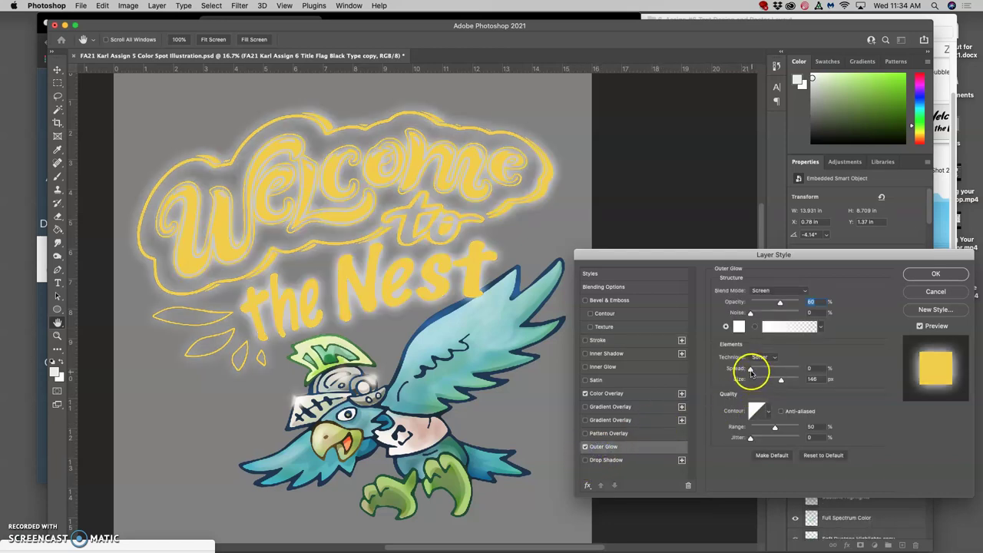
{"action": "mouse_move", "coordinate": [751, 369]}
{"action": "left_mouse_down"}
{"action": "mouse_move", "coordinate": [767, 380]}
{"action": "mouse_move", "coordinate": [757, 380]}
{"action": "left_mouse_up"}
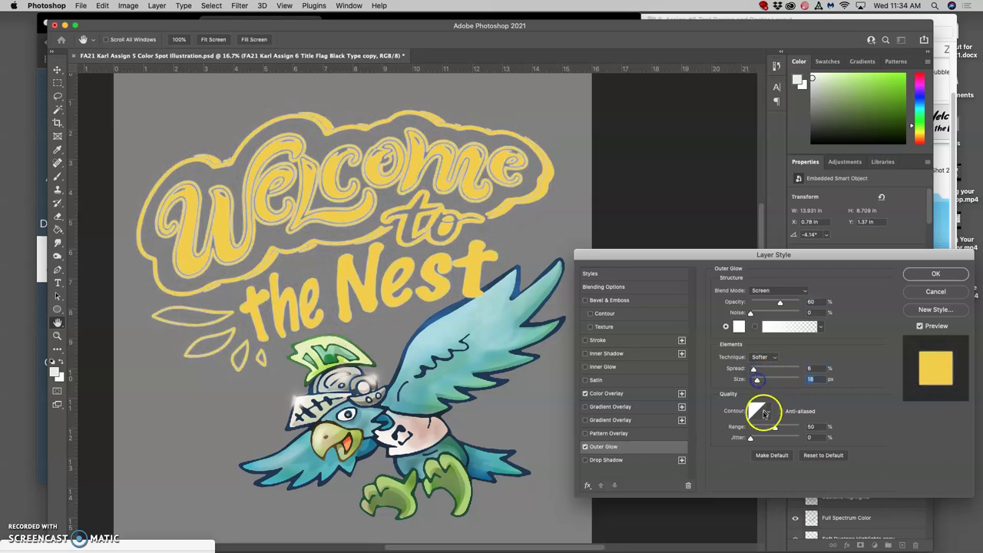
{"action": "left_click_drag", "start_coordinate": [751, 438], "coordinate": [762, 440]}
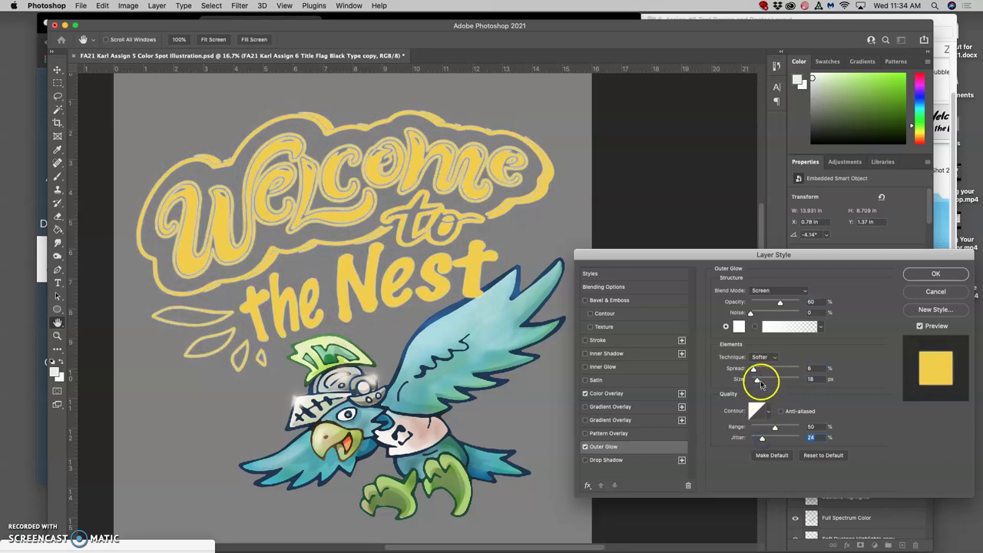
{"action": "left_click_drag", "start_coordinate": [753, 369], "coordinate": [761, 370]}
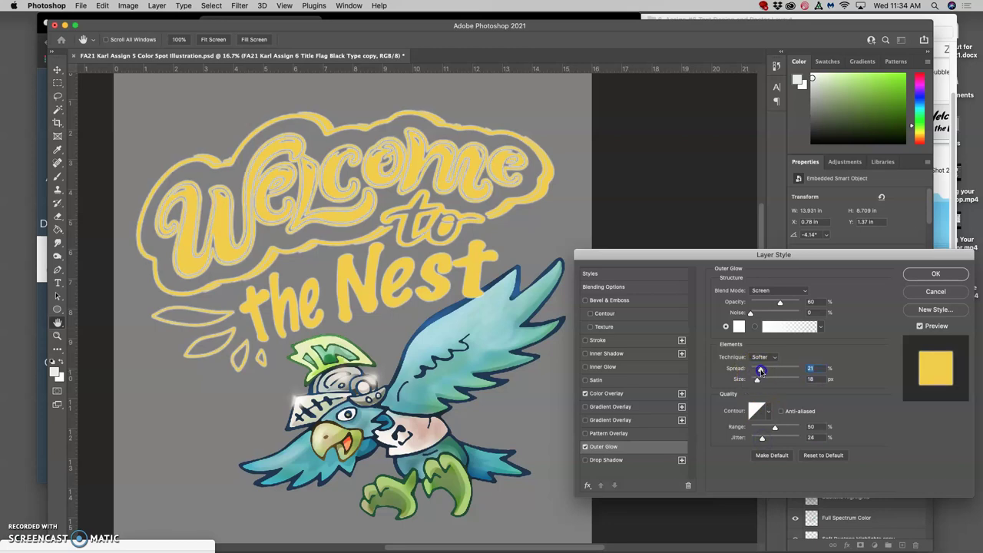
{"action": "left_click_drag", "start_coordinate": [782, 302], "coordinate": [811, 303]}
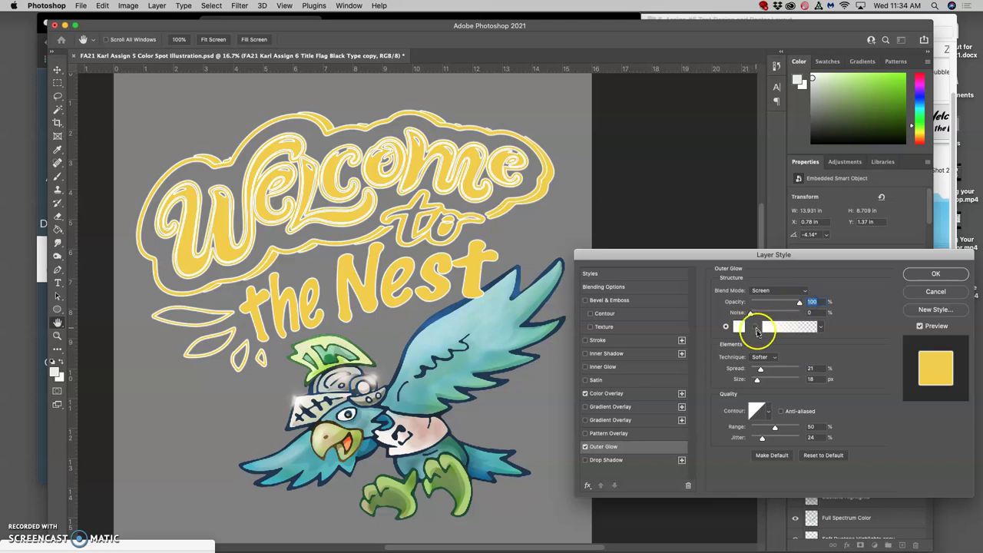
{"action": "left_click_drag", "start_coordinate": [759, 379], "coordinate": [764, 382]}
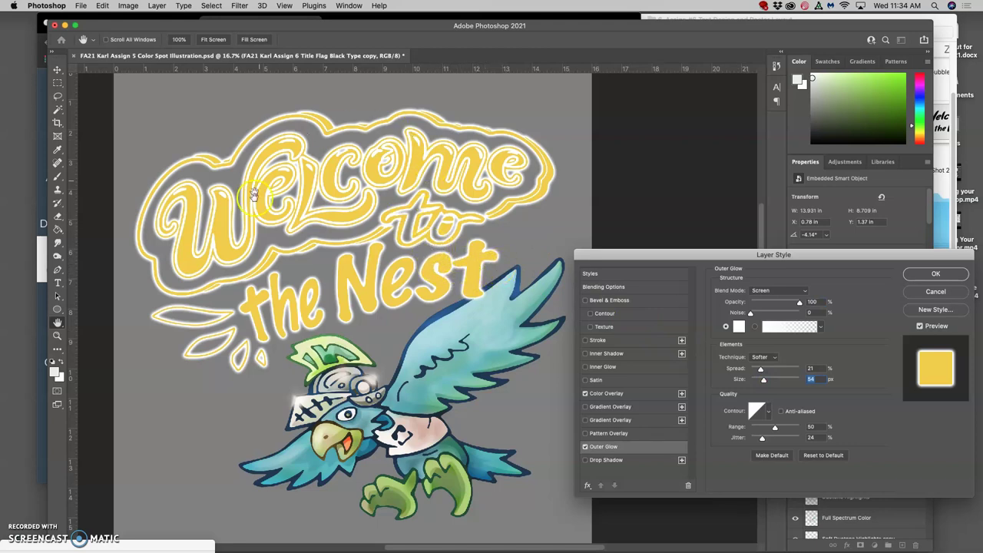
Step: Discard the style changes, hide the title's effects, and lasso 'the Nest' with the leaf marks
{"action": "left_click", "coordinate": [923, 296]}
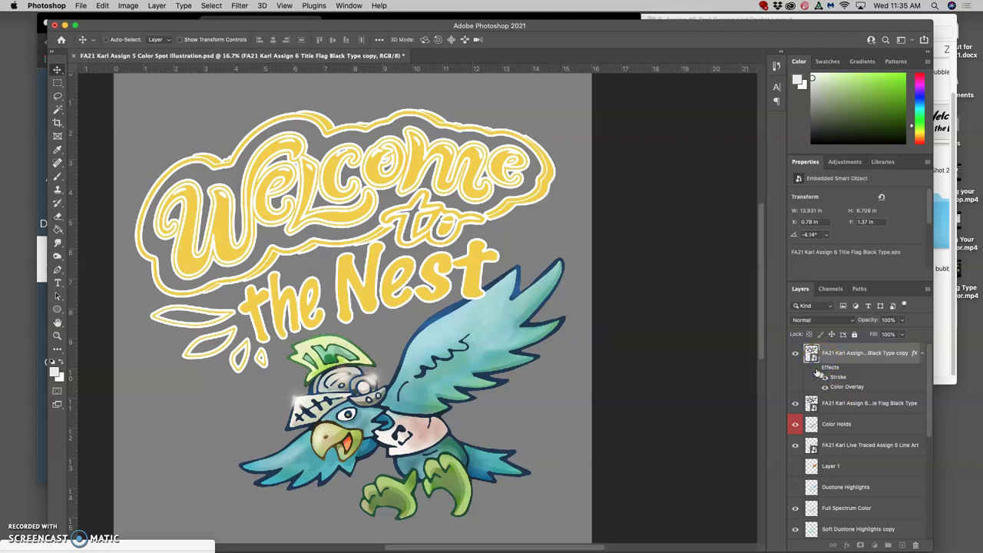
{"action": "left_click", "coordinate": [818, 370]}
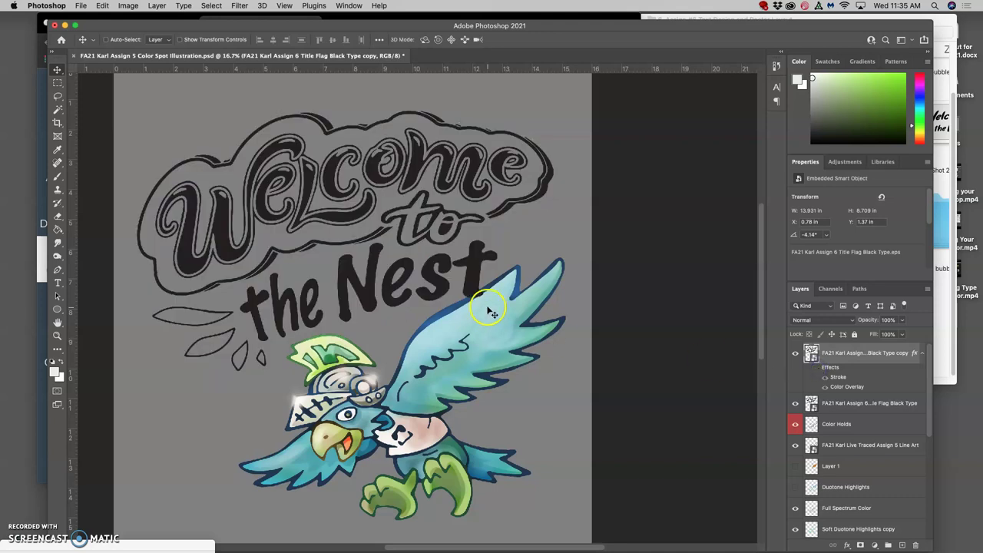
{"action": "left_click", "coordinate": [56, 97]}
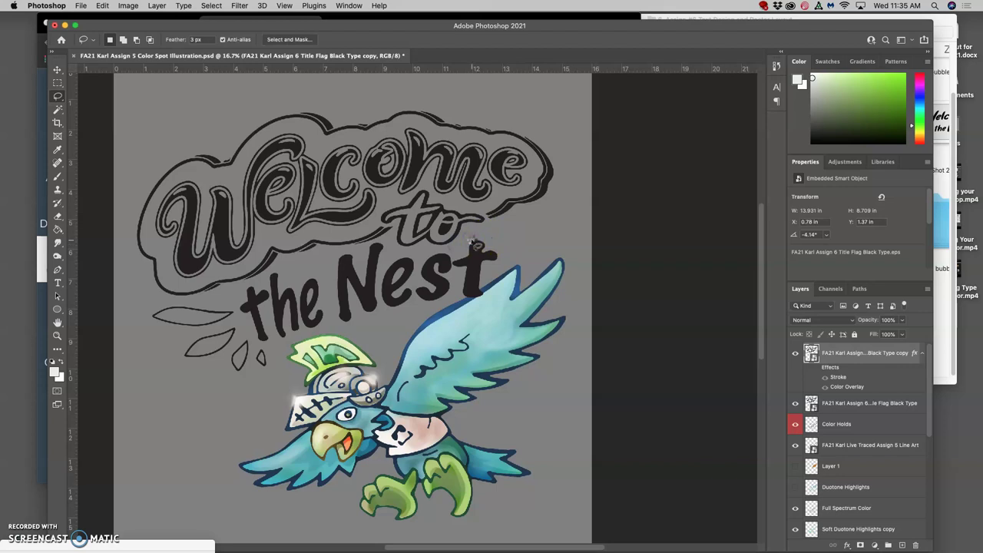
{"action": "mouse_move", "coordinate": [468, 239]}
{"action": "left_mouse_down"}
{"action": "mouse_move", "coordinate": [494, 231]}
{"action": "mouse_move", "coordinate": [505, 238]}
{"action": "mouse_move", "coordinate": [489, 233]}
{"action": "left_mouse_up"}
{"action": "left_click", "coordinate": [504, 234]}
{"action": "left_click_drag", "start_coordinate": [411, 340], "coordinate": [506, 302]}
{"action": "mouse_move", "coordinate": [491, 239]}
{"action": "left_mouse_down"}
{"action": "mouse_move", "coordinate": [487, 230]}
{"action": "mouse_move", "coordinate": [501, 253]}
{"action": "left_mouse_up"}
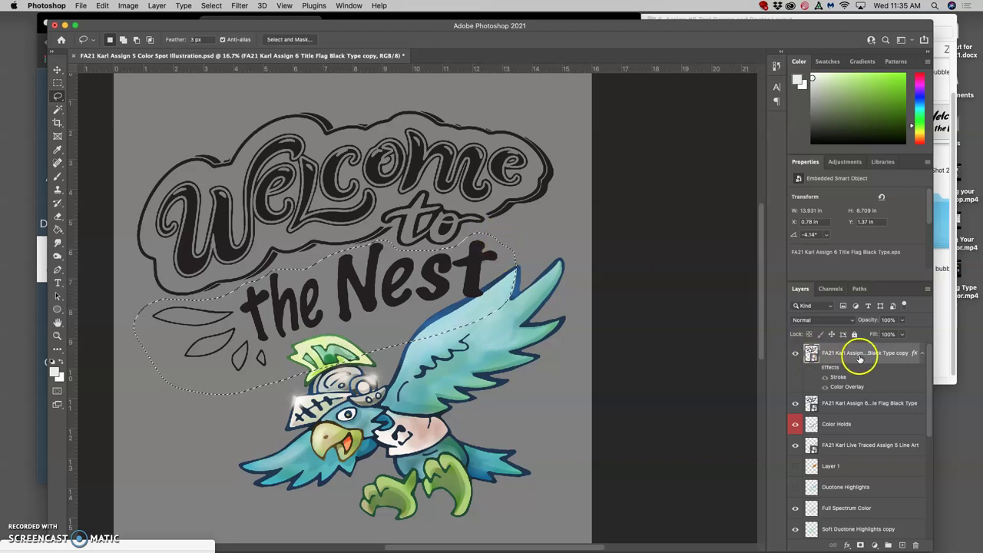
Step: Copy the selection to Layer 2 with its yellow fill and outline, and hide the styled title copy
{"action": "key", "text": "super+j"}
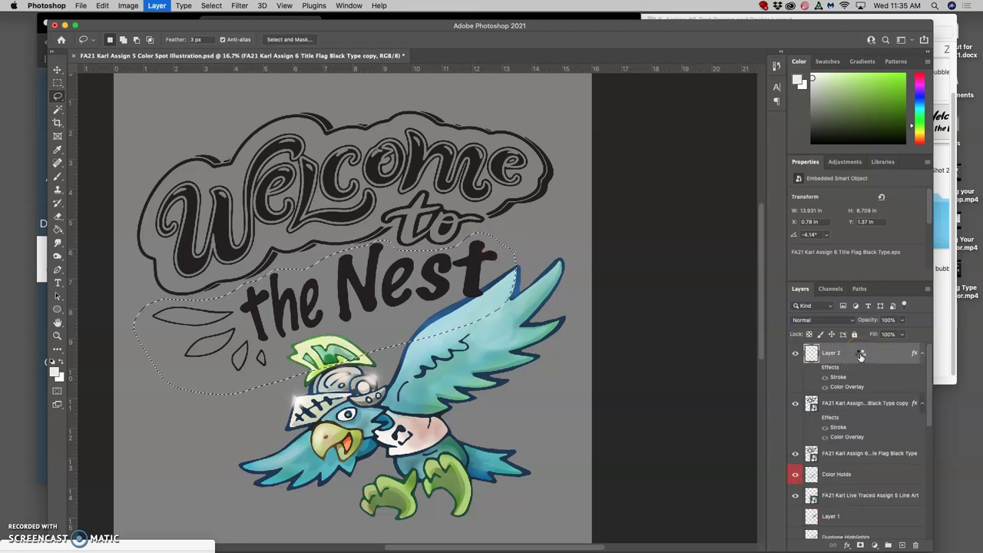
{"action": "left_click", "coordinate": [816, 368]}
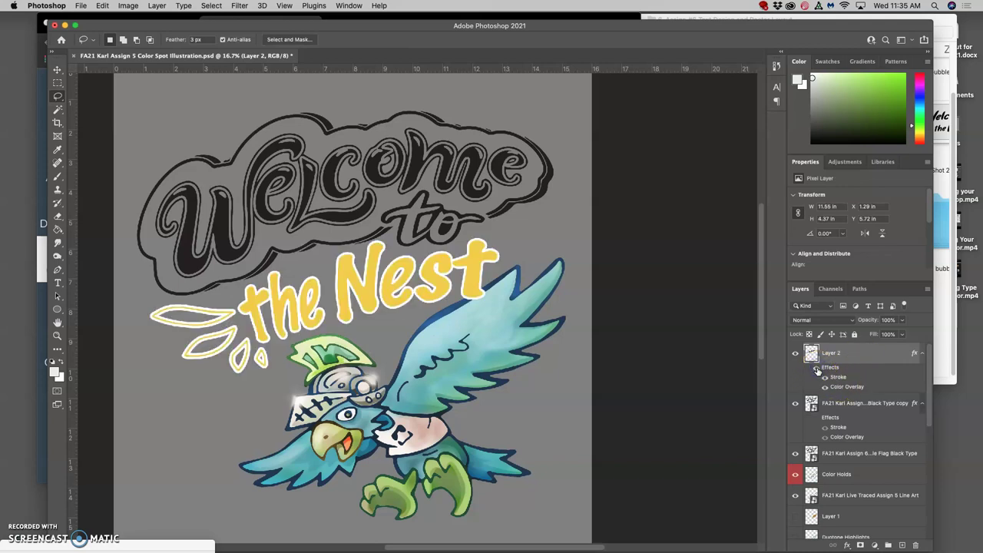
{"action": "left_click", "coordinate": [817, 368]}
{"action": "left_click", "coordinate": [816, 369]}
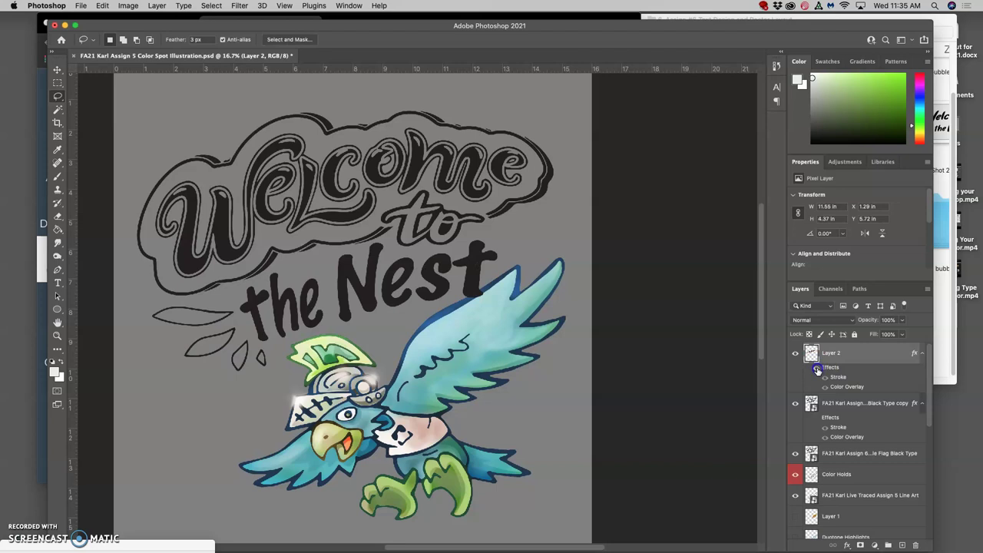
{"action": "left_click", "coordinate": [817, 368]}
{"action": "left_click", "coordinate": [817, 369]}
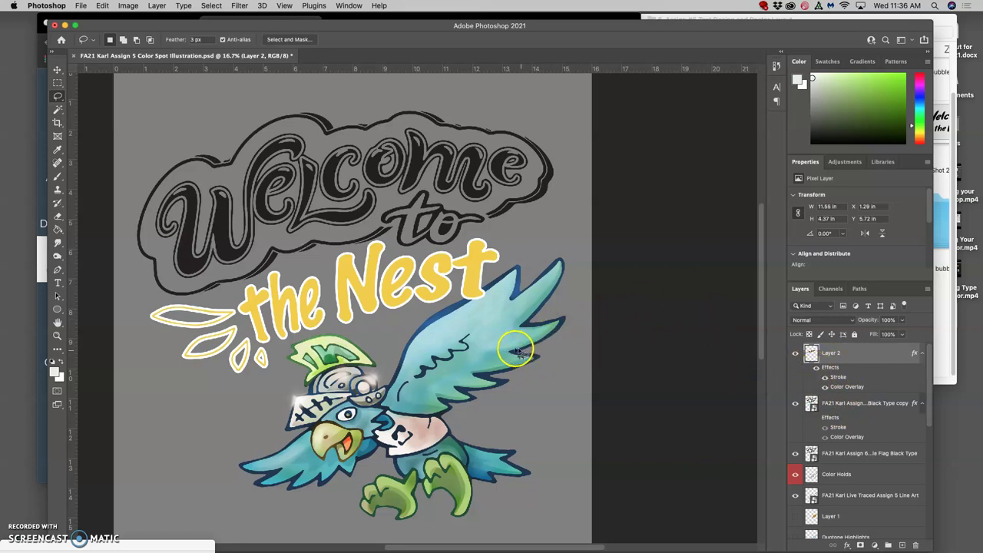
{"action": "scroll", "coordinate": [486, 350], "scroll_direction": "left", "scroll_amount": 5}
{"action": "scroll", "coordinate": [486, 348], "scroll_direction": "right", "scroll_amount": 1}
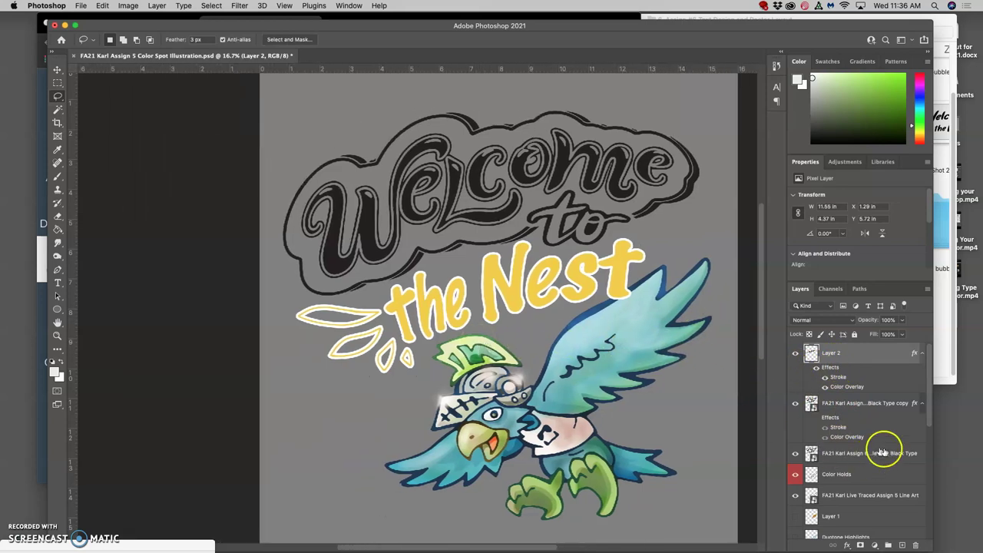
{"action": "left_click", "coordinate": [795, 407]}
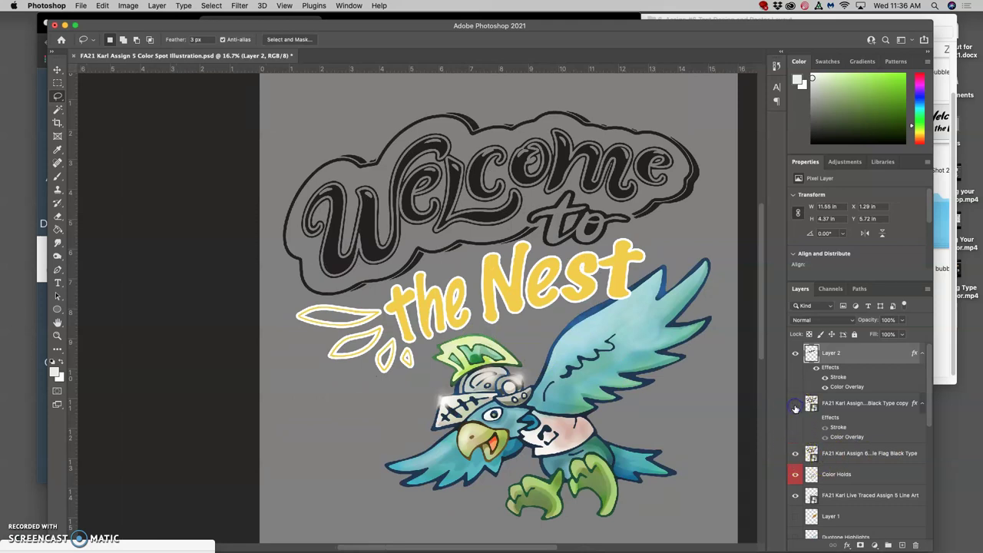
{"action": "left_click", "coordinate": [847, 453]}
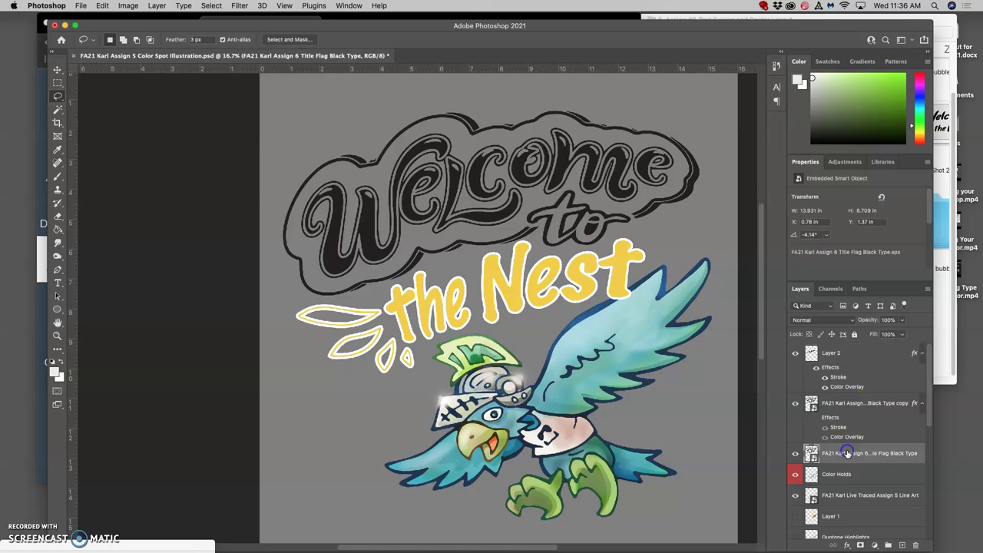
Step: On a new layer, fill the lassoed cloud area behind 'Welcome to' with white
{"action": "left_click", "coordinate": [903, 545]}
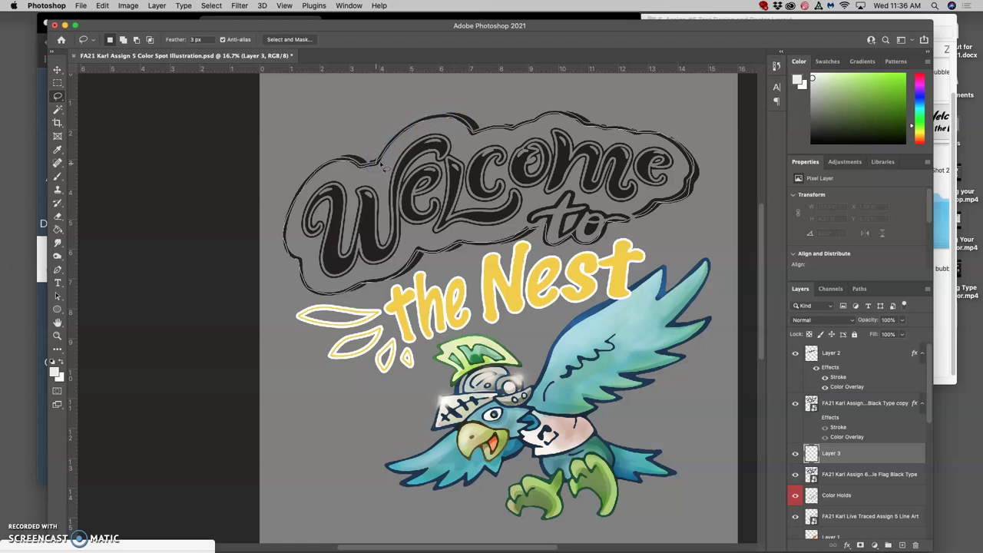
{"action": "left_click_drag", "start_coordinate": [382, 165], "coordinate": [384, 165]}
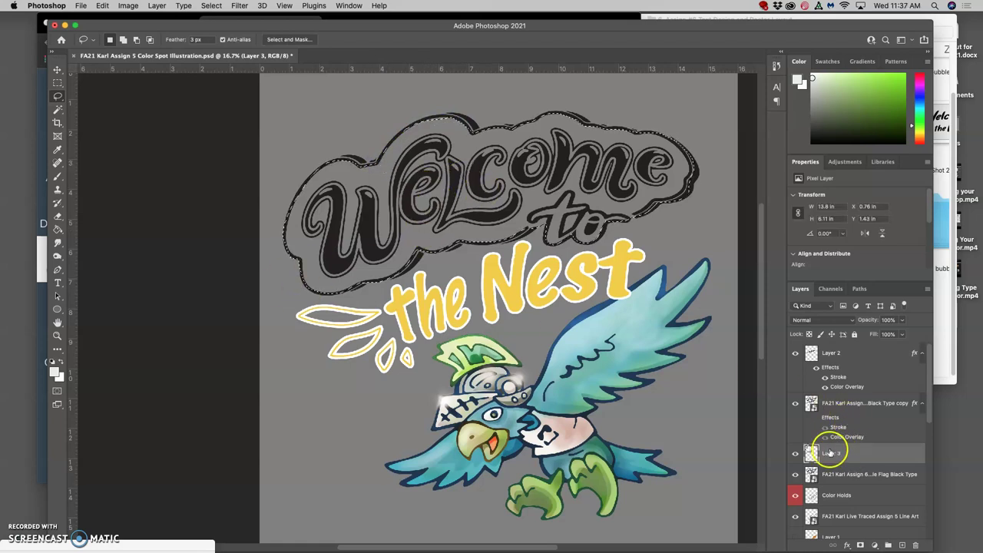
{"action": "left_click", "coordinate": [58, 231]}
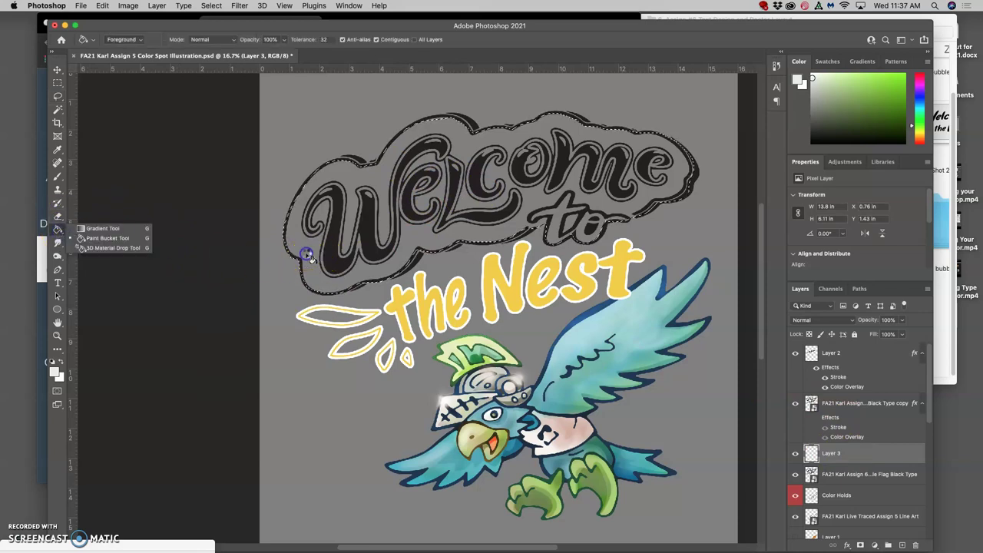
{"action": "left_click", "coordinate": [307, 255]}
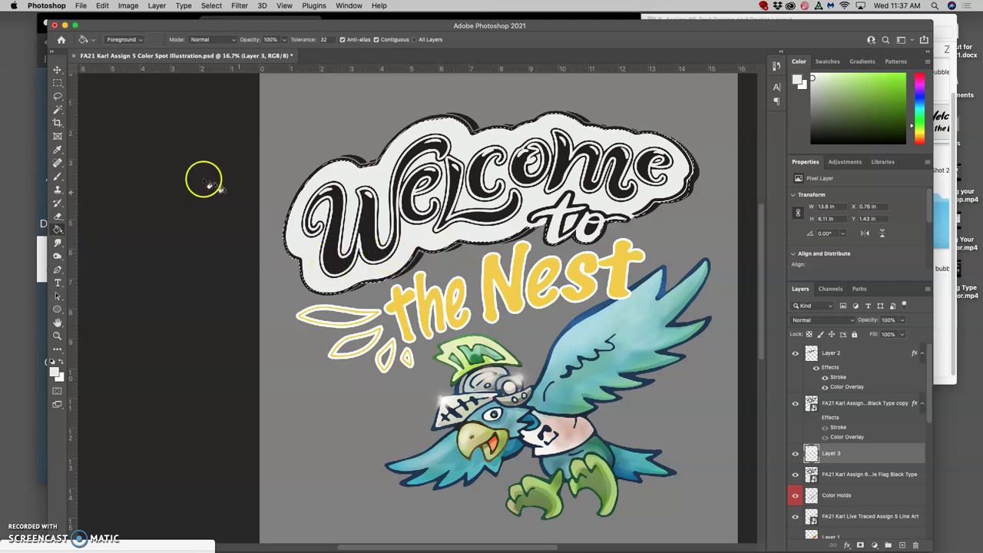
{"action": "left_click", "coordinate": [58, 95]}
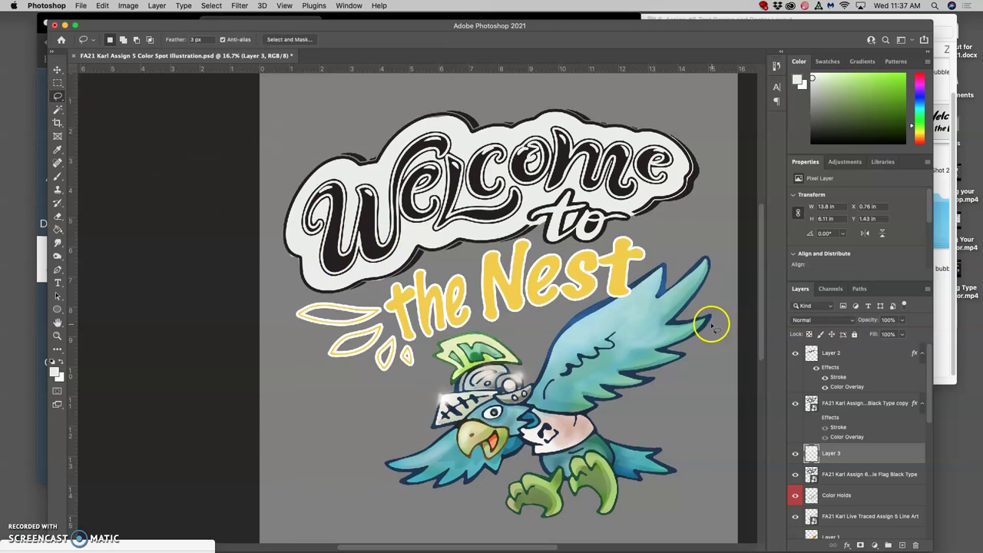
{"action": "scroll", "coordinate": [650, 325], "scroll_direction": "up", "scroll_amount": 4}
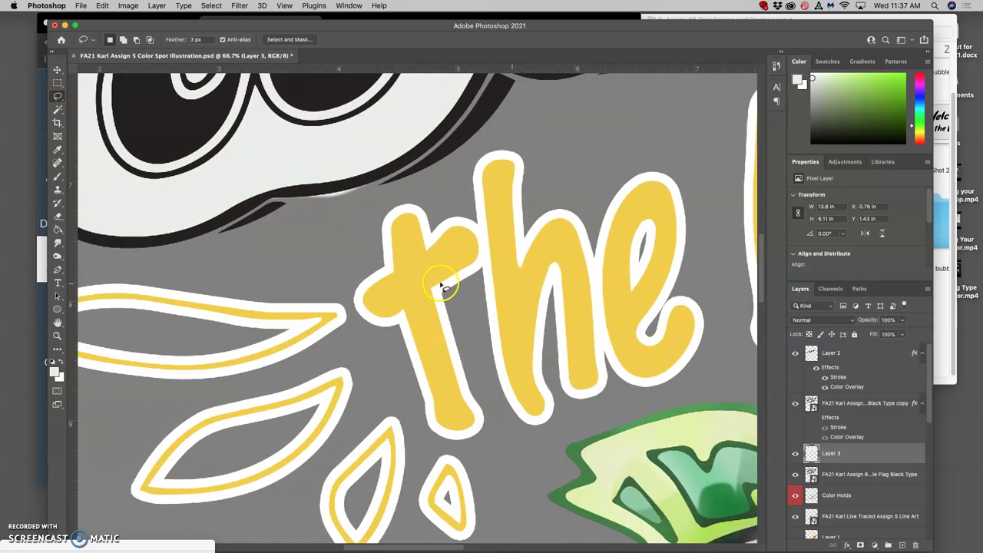
{"action": "scroll", "coordinate": [442, 286], "scroll_direction": "left", "scroll_amount": 5}
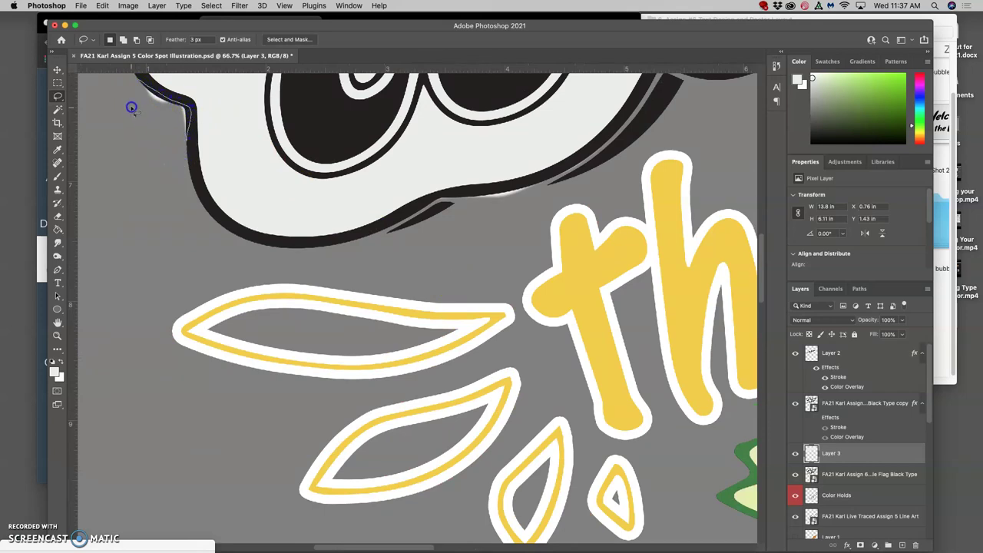
{"action": "left_click_drag", "start_coordinate": [131, 107], "coordinate": [187, 143]}
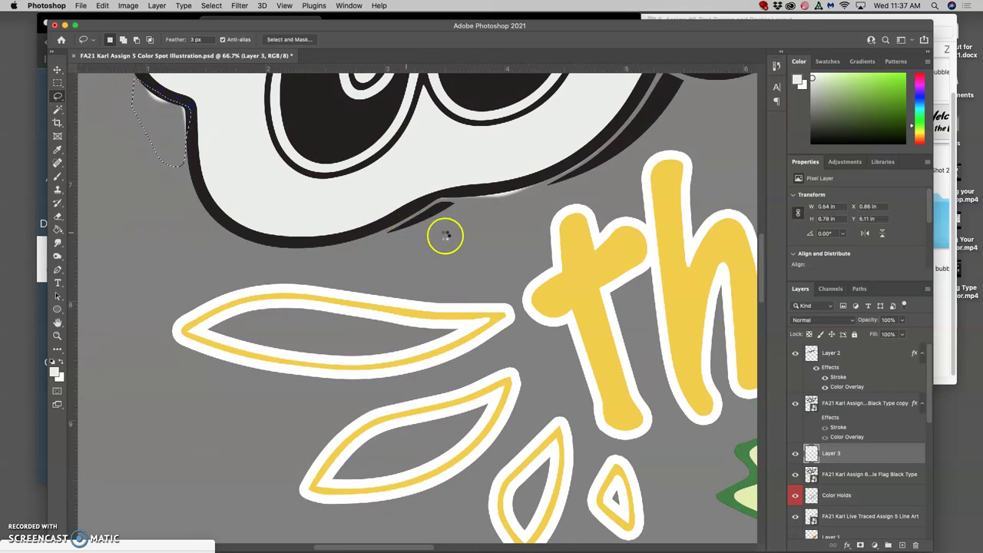
{"action": "left_click_drag", "start_coordinate": [430, 198], "coordinate": [443, 196]}
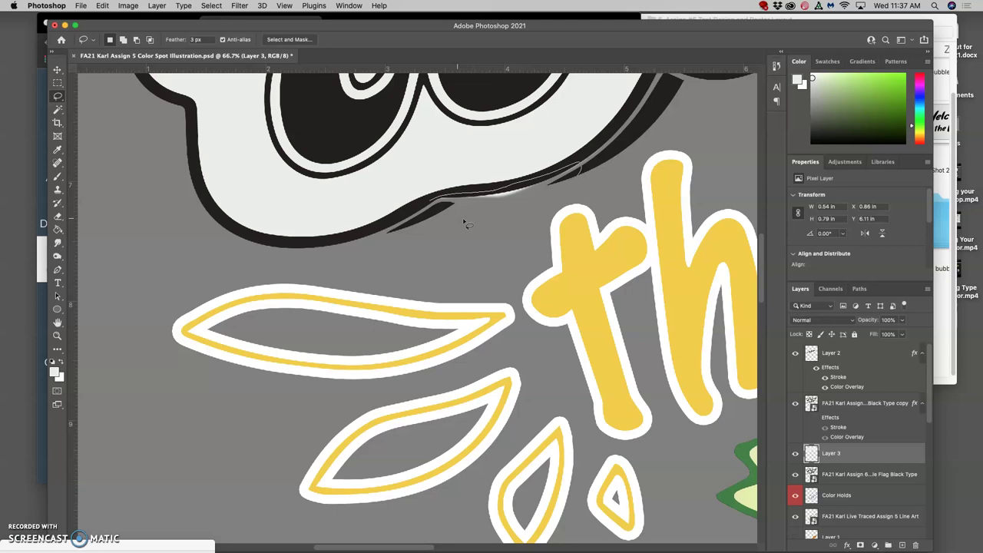
{"action": "scroll", "coordinate": [465, 223], "scroll_direction": "up", "scroll_amount": 8}
{"action": "scroll", "coordinate": [465, 224], "scroll_direction": "right", "scroll_amount": 7}
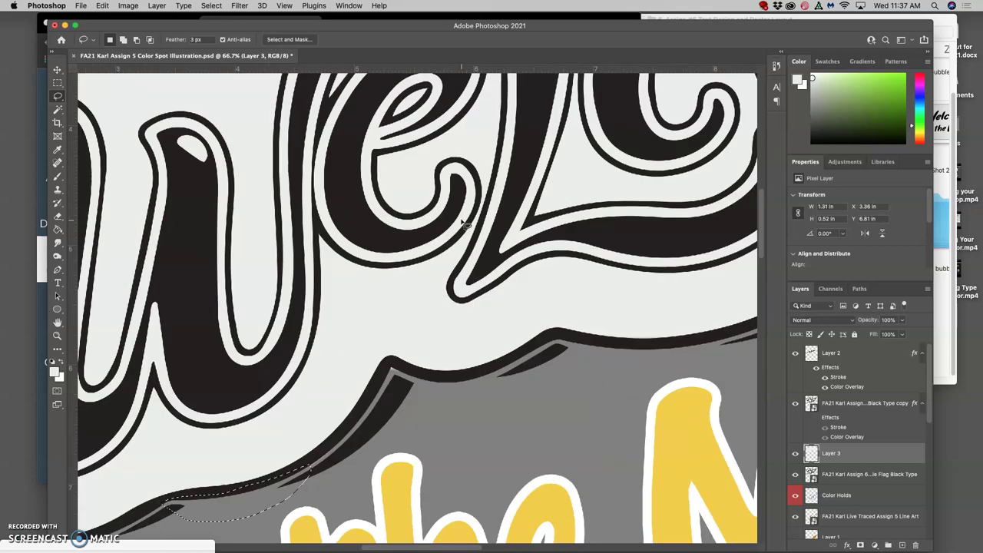
{"action": "scroll", "coordinate": [465, 223], "scroll_direction": "right", "scroll_amount": 5}
{"action": "mouse_move", "coordinate": [465, 223]}
{"action": "left_mouse_down"}
{"action": "mouse_move", "coordinate": [450, 226]}
{"action": "mouse_move", "coordinate": [407, 280]}
{"action": "left_mouse_up"}
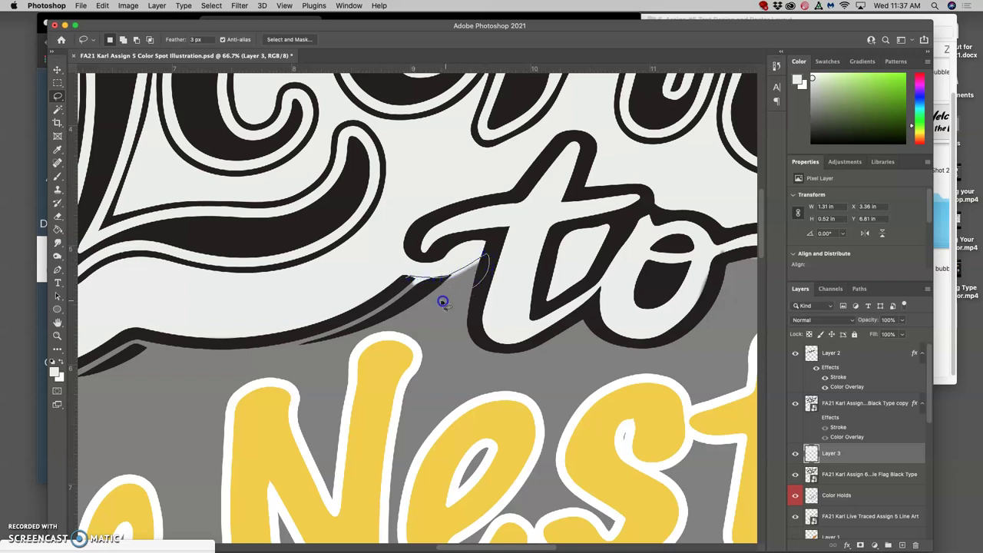
{"action": "mouse_move", "coordinate": [401, 292]}
{"action": "left_mouse_down"}
{"action": "mouse_move", "coordinate": [527, 264]}
{"action": "mouse_move", "coordinate": [520, 259]}
{"action": "left_mouse_up"}
{"action": "key", "text": "alt+BackSpace"}
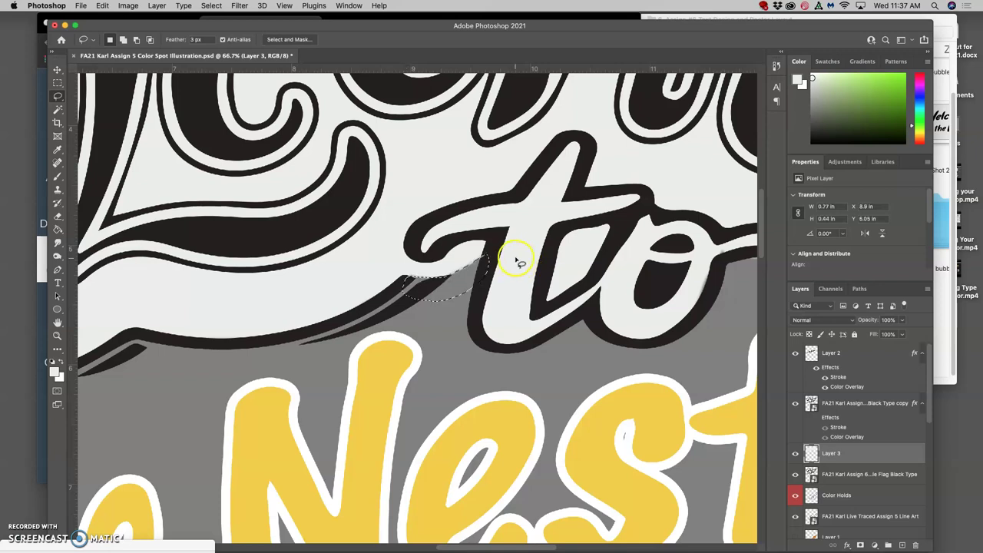
{"action": "left_click_drag", "start_coordinate": [615, 220], "coordinate": [595, 226]}
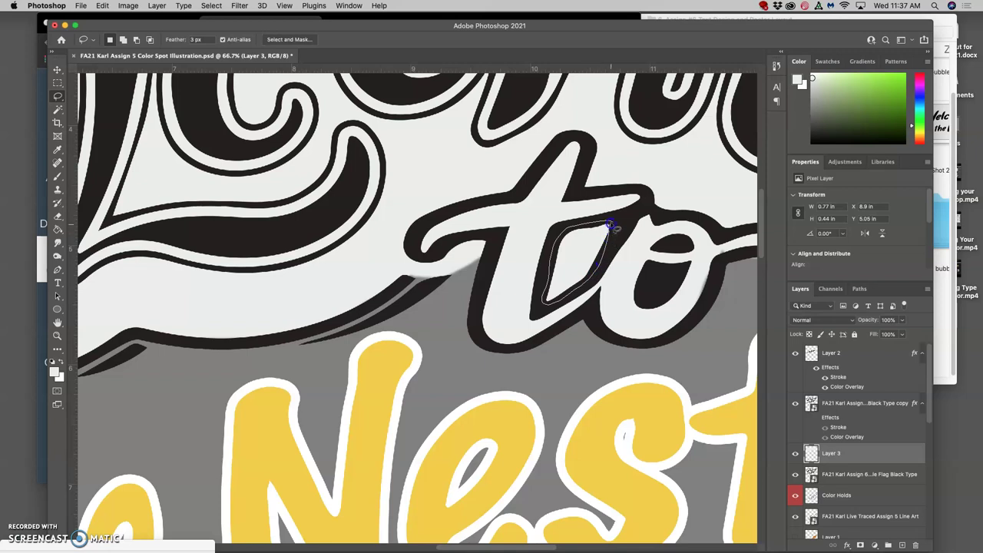
{"action": "key", "text": "alt+BackSpace"}
{"action": "key", "text": "ctrl+d"}
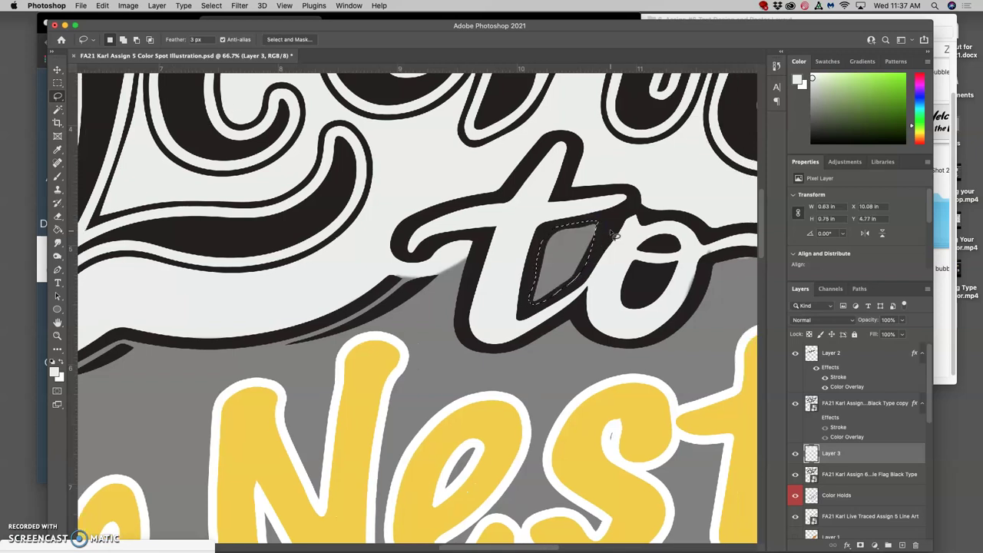
{"action": "scroll", "coordinate": [604, 226], "scroll_direction": "right", "scroll_amount": 2}
{"action": "scroll", "coordinate": [607, 228], "scroll_direction": "right", "scroll_amount": 10}
{"action": "mouse_move", "coordinate": [567, 229]}
{"action": "left_mouse_down"}
{"action": "mouse_move", "coordinate": [512, 233]}
{"action": "mouse_move", "coordinate": [481, 251]}
{"action": "left_mouse_up"}
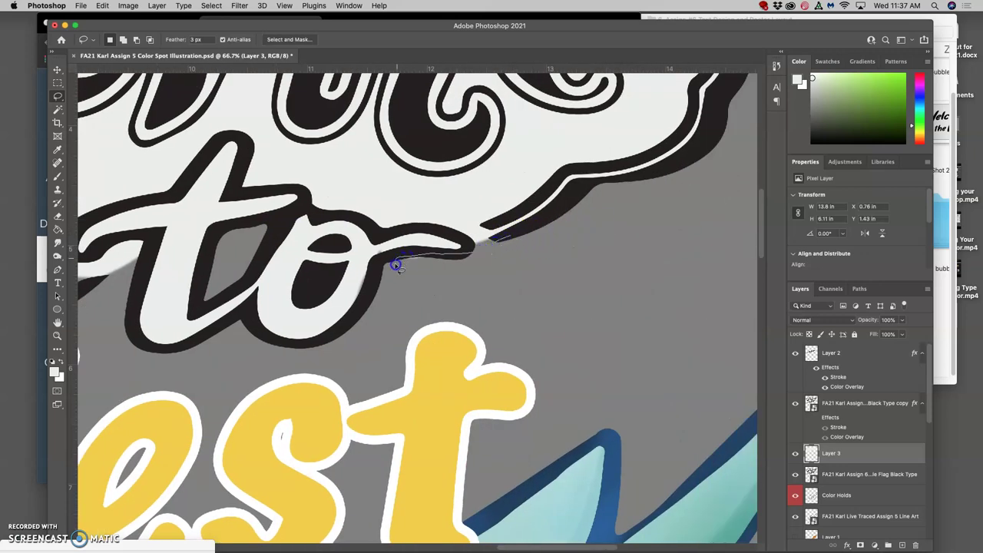
{"action": "mouse_move", "coordinate": [395, 265]}
{"action": "left_mouse_down"}
{"action": "mouse_move", "coordinate": [499, 256]}
{"action": "mouse_move", "coordinate": [560, 110]}
{"action": "mouse_move", "coordinate": [468, 104]}
{"action": "mouse_move", "coordinate": [544, 135]}
{"action": "left_mouse_up"}
{"action": "key", "text": "super+minus"}
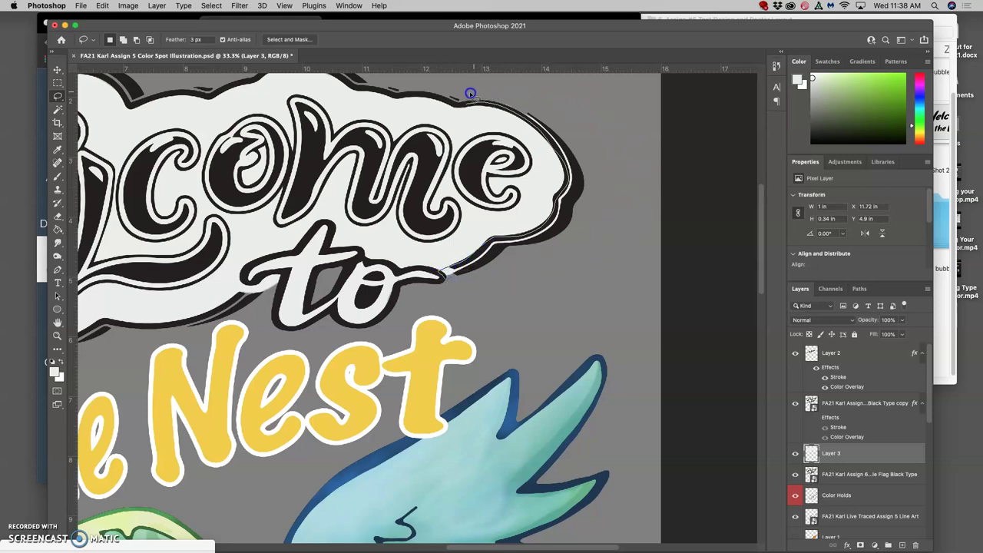
{"action": "left_click", "coordinate": [476, 149]}
{"action": "left_click", "coordinate": [546, 272]}
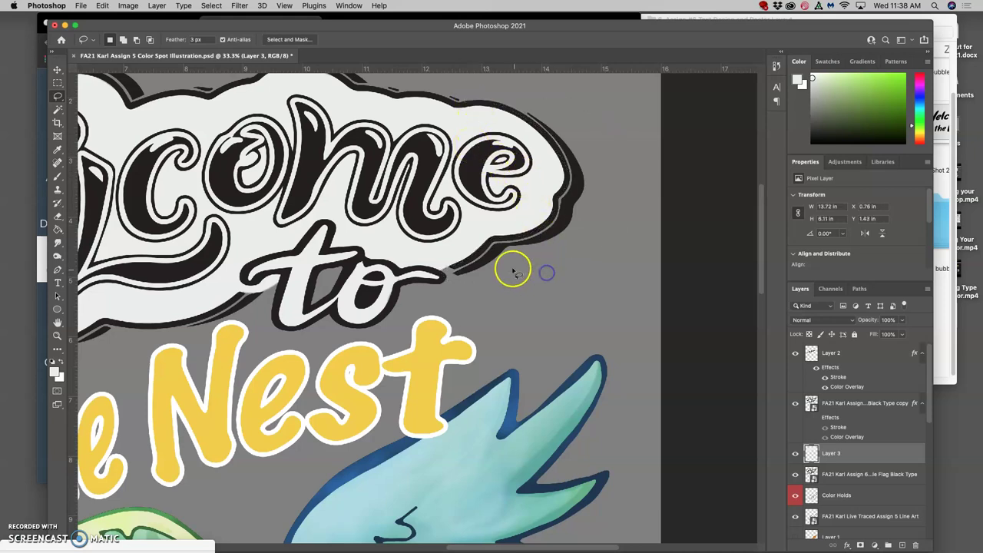
{"action": "scroll", "coordinate": [507, 269], "scroll_direction": "left", "scroll_amount": 10}
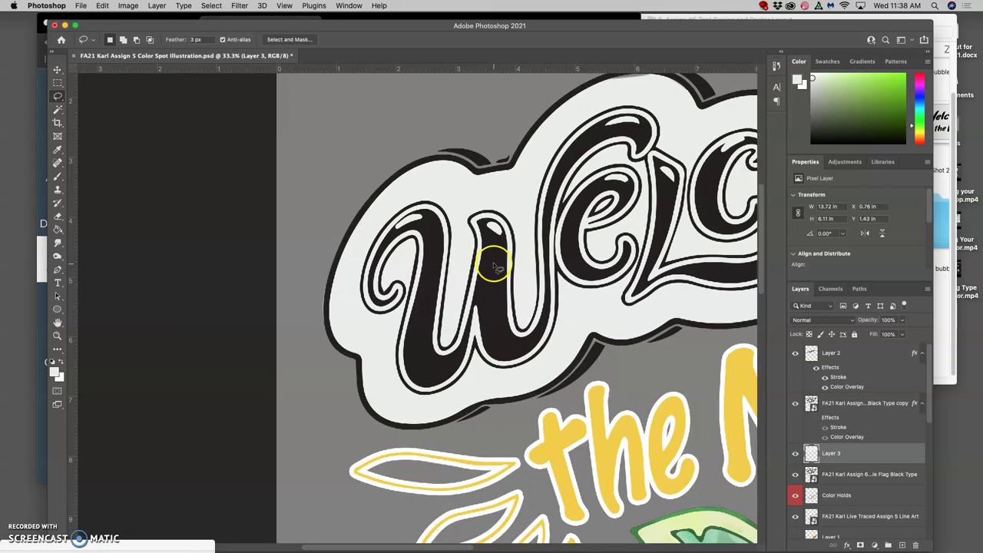
{"action": "left_click_drag", "start_coordinate": [333, 259], "coordinate": [332, 282]}
{"action": "mouse_move", "coordinate": [322, 335]}
{"action": "left_mouse_down"}
{"action": "mouse_move", "coordinate": [317, 288]}
{"action": "mouse_move", "coordinate": [309, 298]}
{"action": "mouse_move", "coordinate": [322, 349]}
{"action": "mouse_move", "coordinate": [337, 327]}
{"action": "left_mouse_up"}
{"action": "key", "text": "Delete"}
{"action": "scroll", "coordinate": [336, 328], "scroll_direction": "right", "scroll_amount": 5}
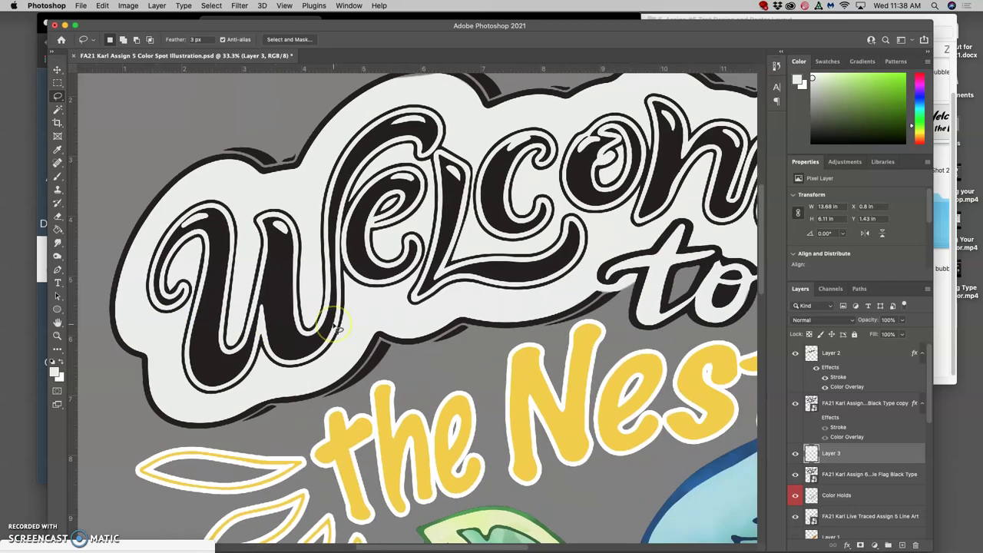
{"action": "scroll", "coordinate": [338, 328], "scroll_direction": "down", "scroll_amount": 3}
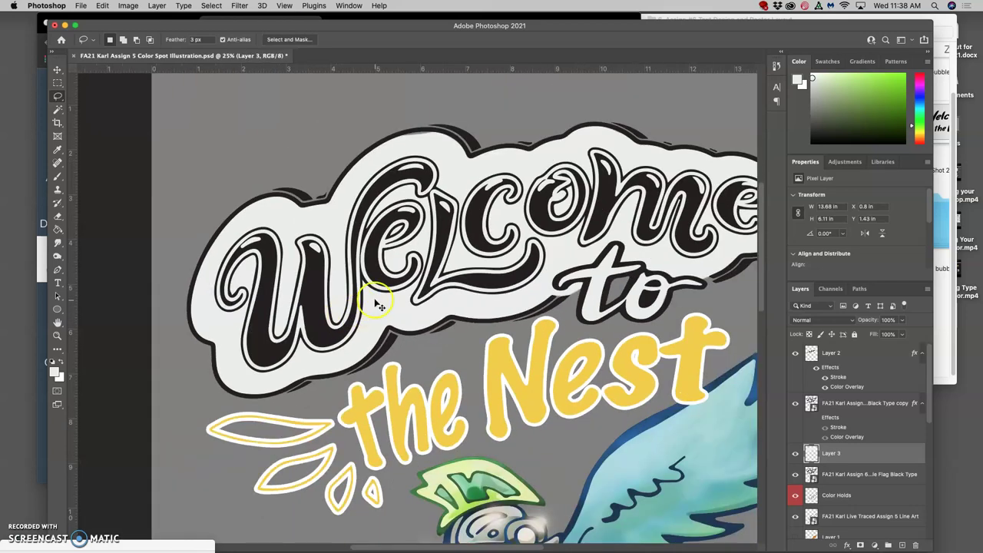
{"action": "scroll", "coordinate": [535, 253], "scroll_direction": "down", "scroll_amount": 1}
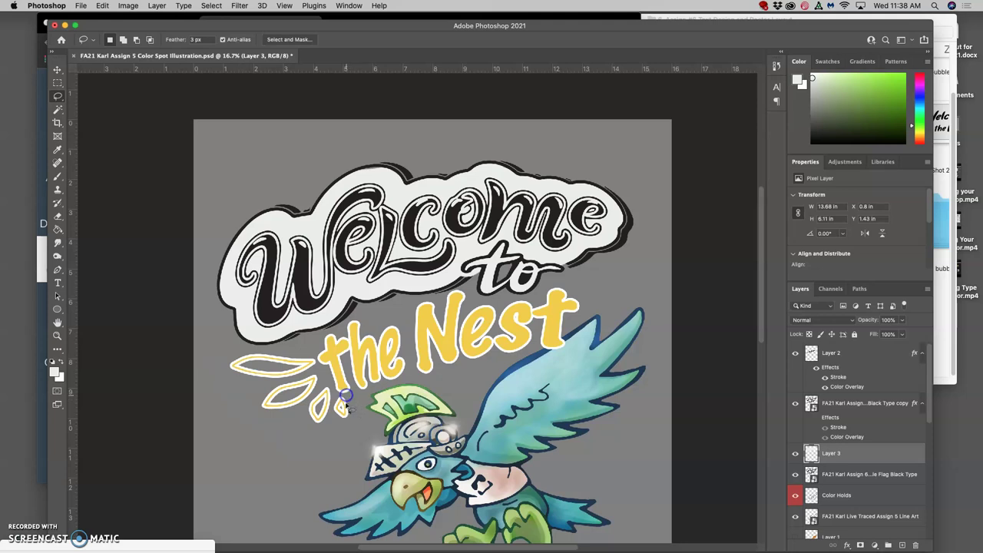
Step: Lasso the leaf shapes left of 'the' on Layer 2 and copy them to a new Layer 4
{"action": "left_click_drag", "start_coordinate": [347, 409], "coordinate": [357, 418]}
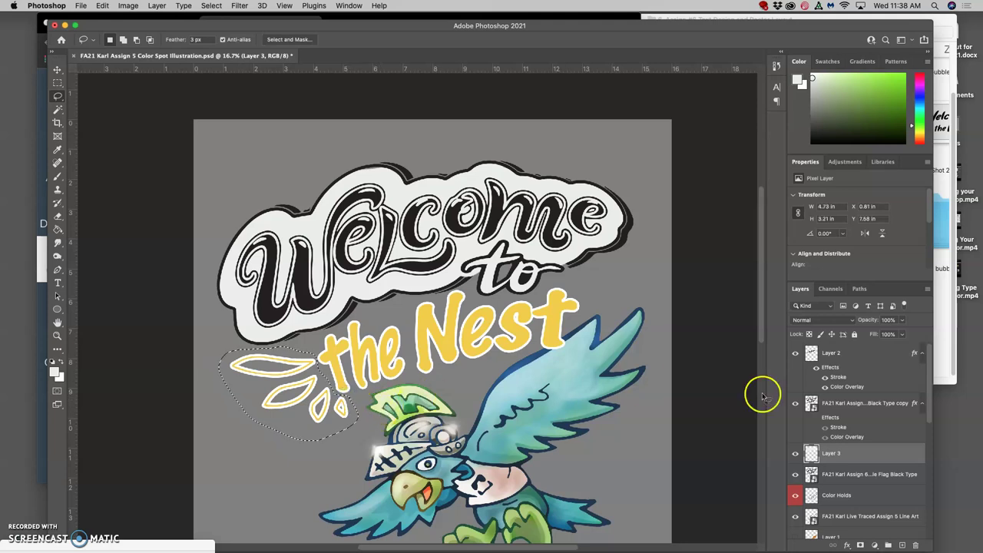
{"action": "left_click", "coordinate": [841, 355]}
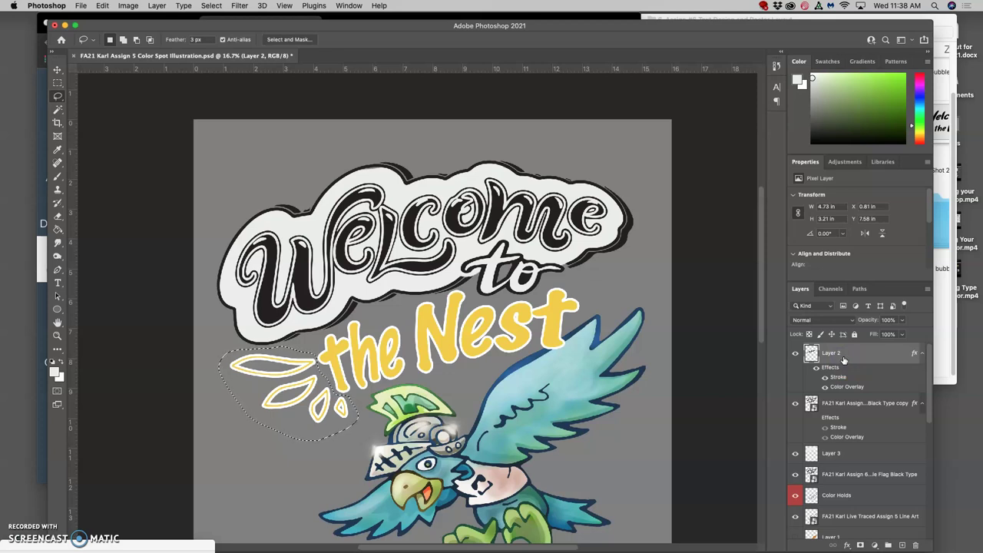
{"action": "key", "text": "super+j"}
{"action": "left_click", "coordinate": [824, 376]}
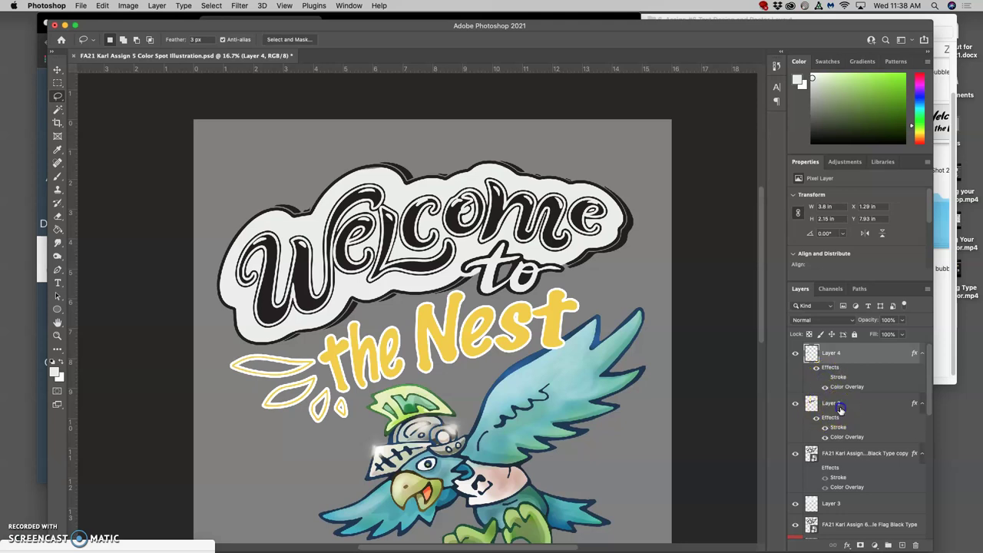
Step: Delete the leaf shapes from Layer 2 and deselect
{"action": "left_click", "coordinate": [828, 404]}
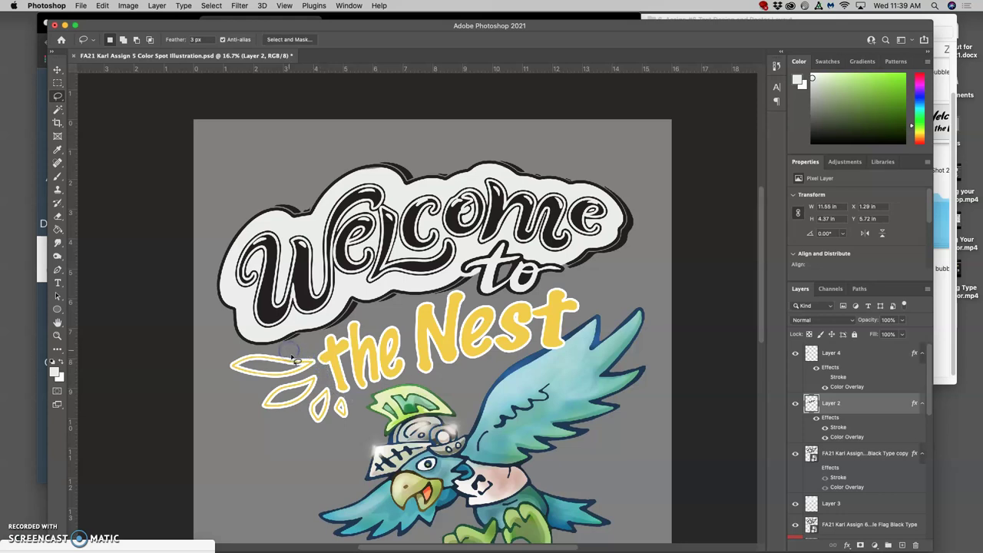
{"action": "left_click_drag", "start_coordinate": [292, 359], "coordinate": [311, 360]}
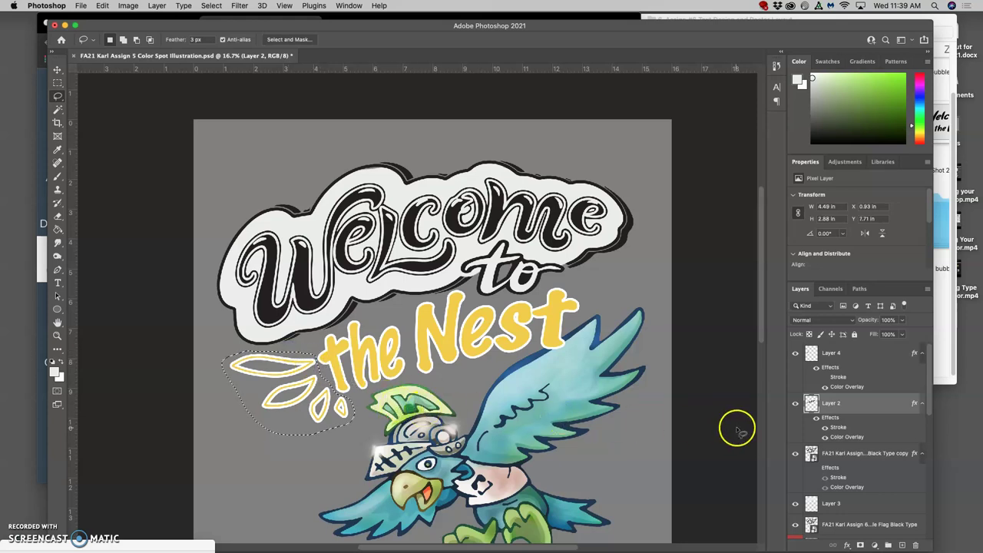
{"action": "left_click", "coordinate": [834, 416]}
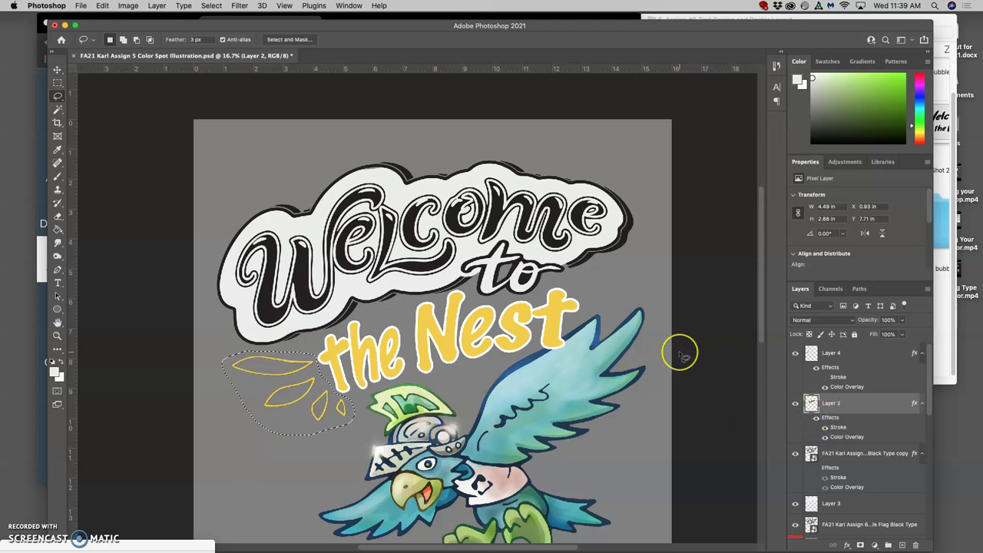
{"action": "key", "text": "super+minus"}
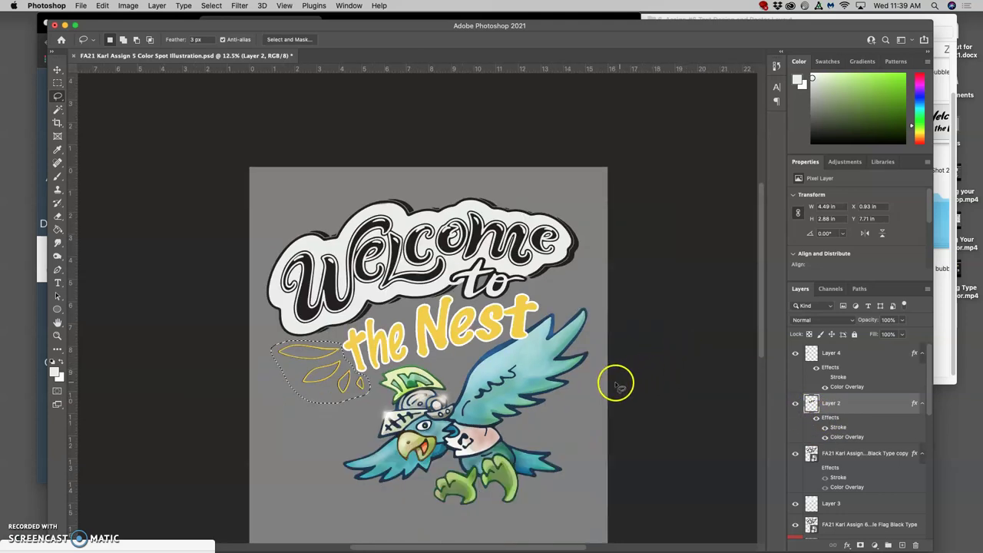
{"action": "key", "text": "super+d"}
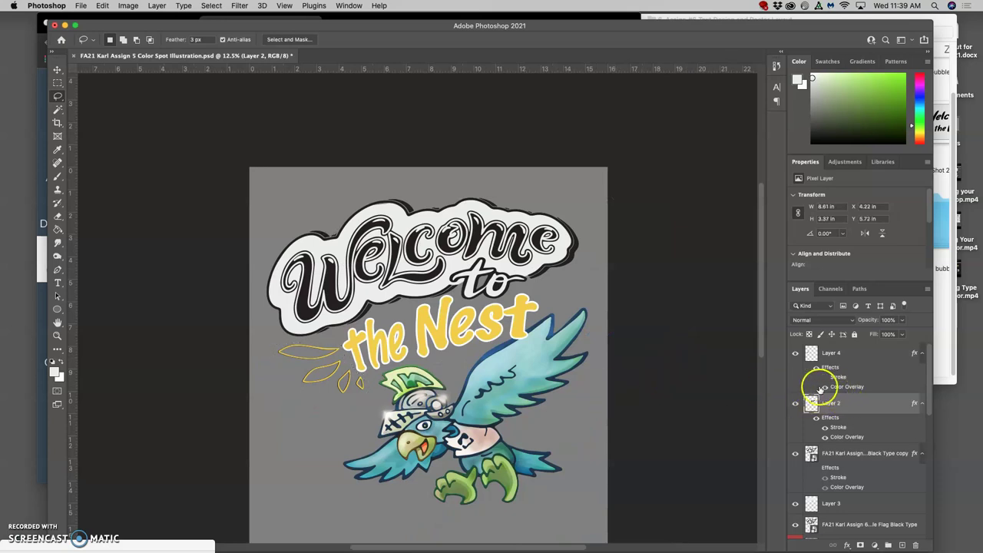
Step: Toggle the lettering, leaf and cloud layers off and back on to compare them
{"action": "left_click", "coordinate": [796, 406]}
{"action": "left_click", "coordinate": [796, 353]}
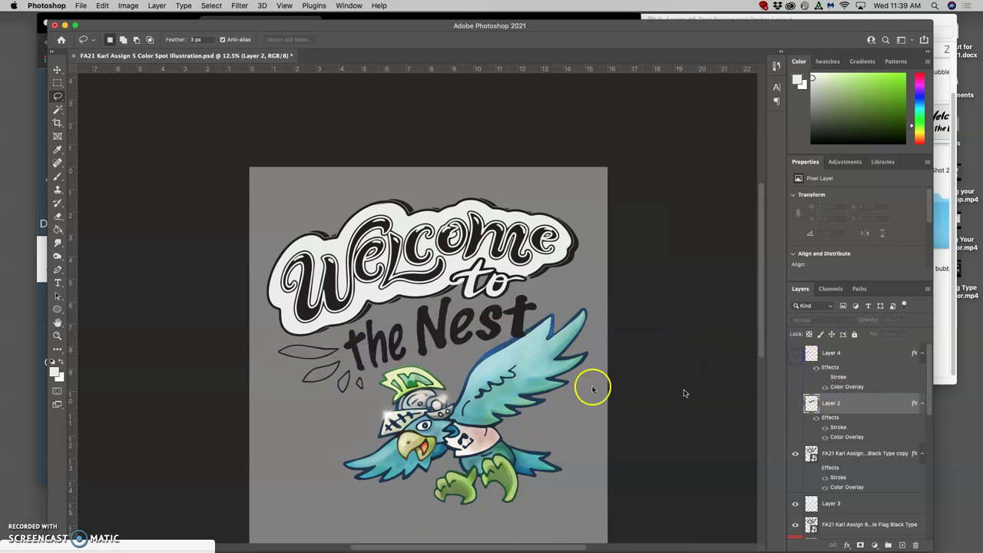
{"action": "left_click", "coordinate": [795, 504]}
{"action": "left_click", "coordinate": [796, 504]}
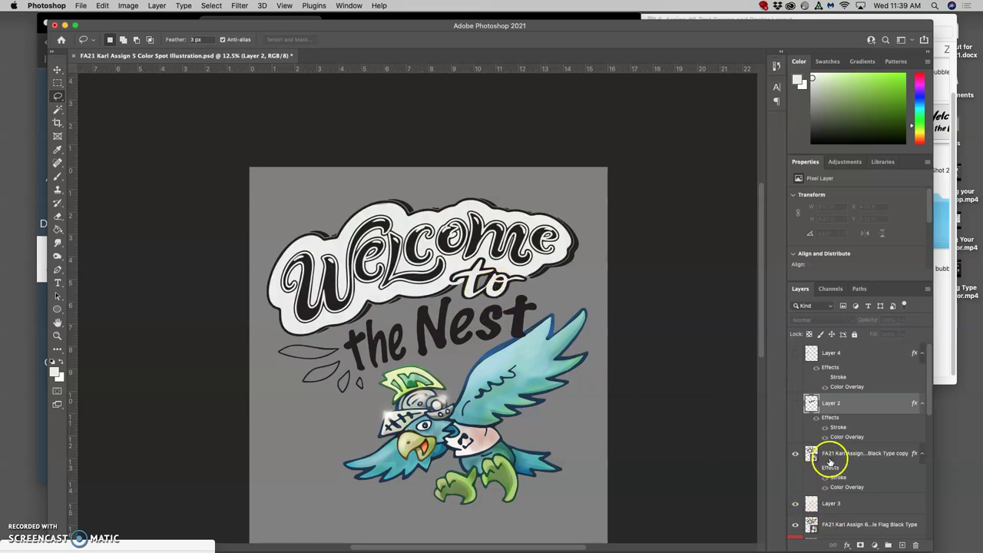
{"action": "left_click", "coordinate": [797, 404]}
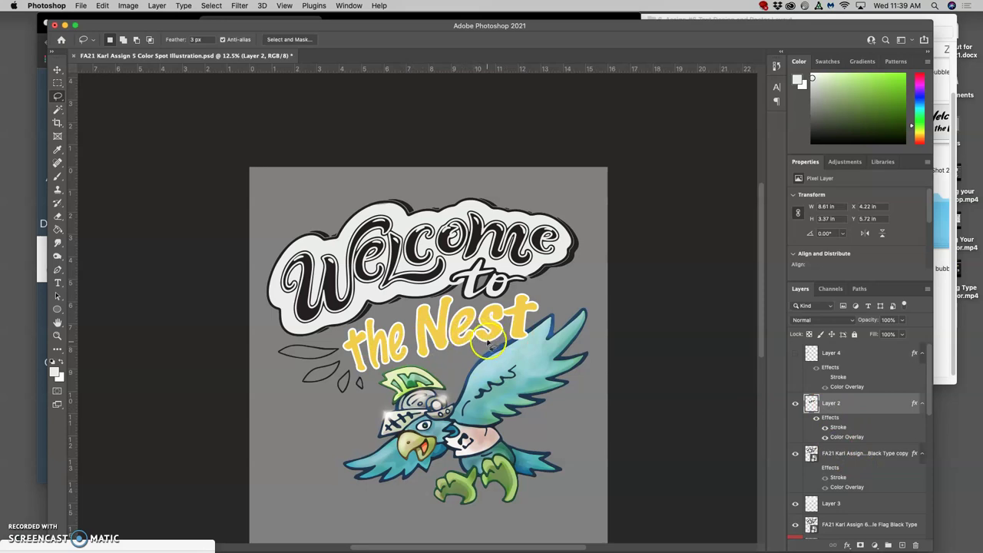
{"action": "left_click", "coordinate": [795, 354]}
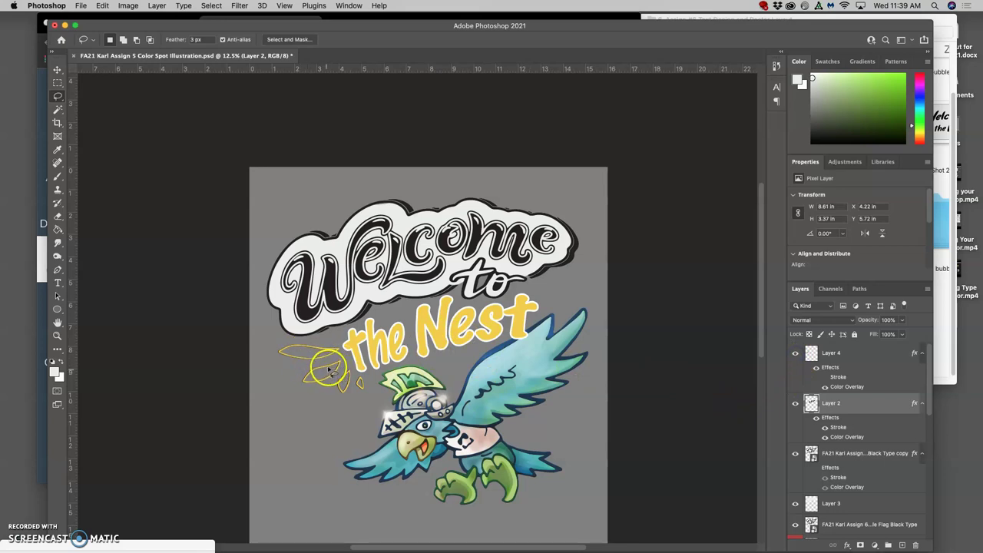
Step: Turn on the white Stroke effect for the Layer 4 leaf shapes
{"action": "key", "text": "super+h"}
{"action": "scroll", "coordinate": [332, 373], "scroll_direction": "up", "scroll_amount": 5}
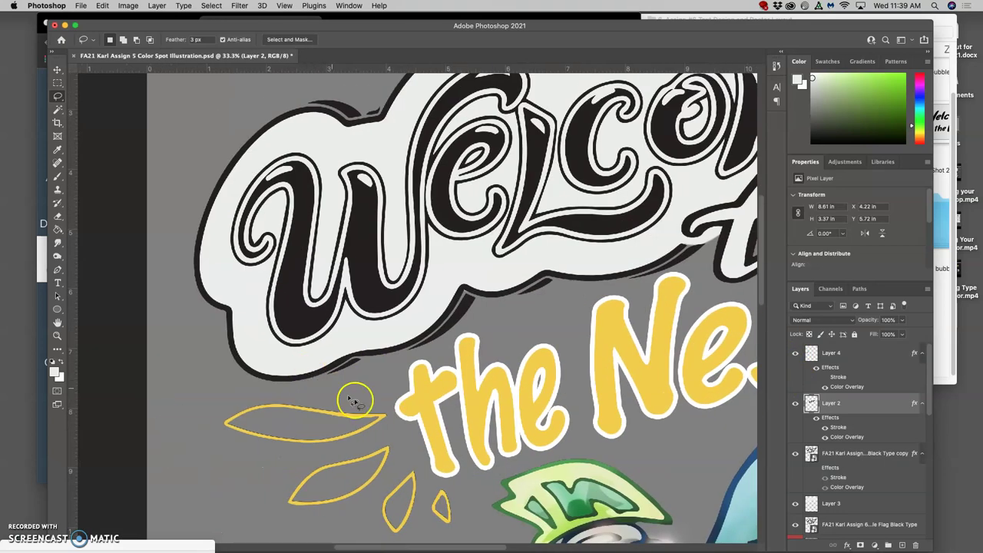
{"action": "scroll", "coordinate": [411, 427], "scroll_direction": "down", "scroll_amount": 3}
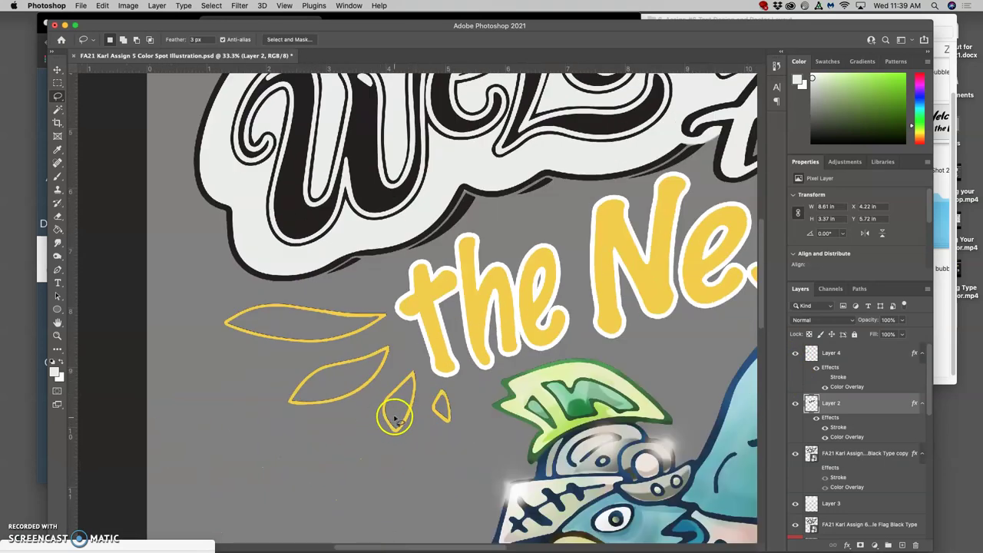
{"action": "left_click", "coordinate": [826, 377]}
{"action": "left_click", "coordinate": [828, 379]}
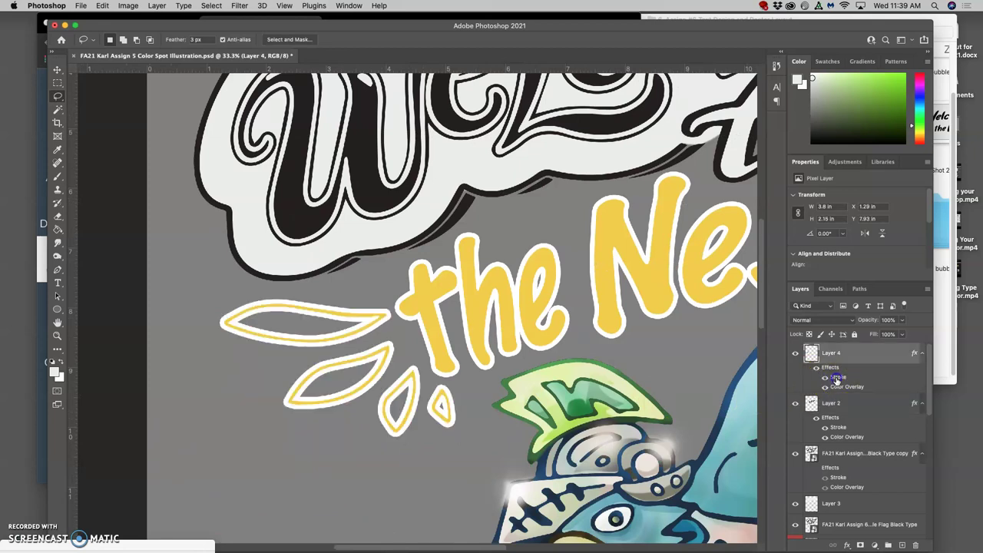
Step: Reduce Layer 4's white leaf stroke from 27 px to 10 px and apply it
{"action": "double_click", "coordinate": [859, 379]}
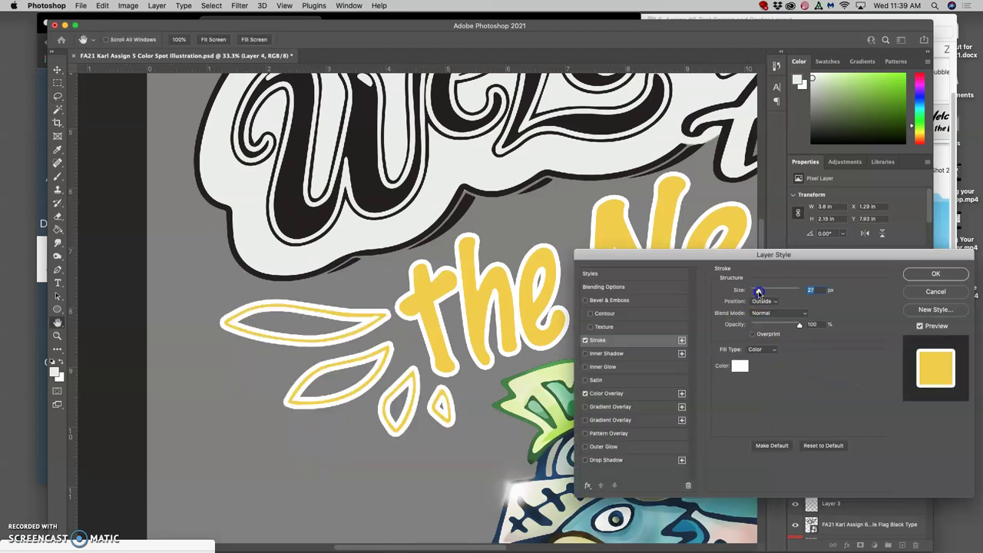
{"action": "left_click_drag", "start_coordinate": [764, 292], "coordinate": [758, 293]}
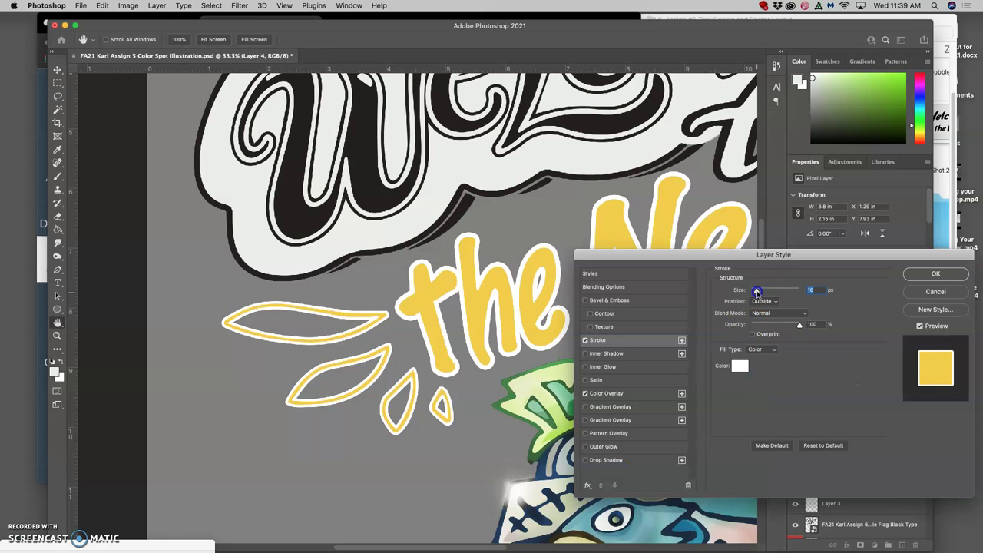
{"action": "left_click", "coordinate": [936, 274]}
{"action": "key", "text": "l"}
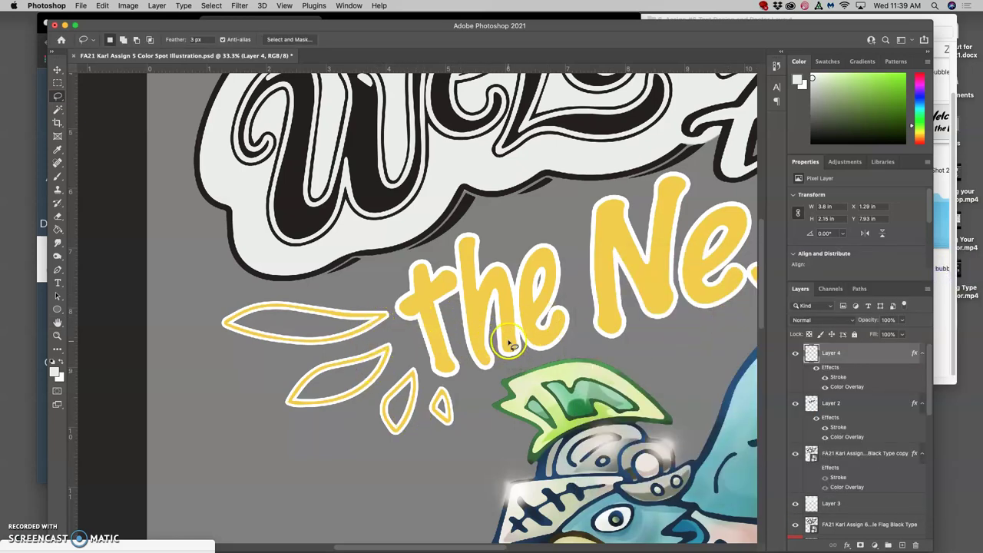
{"action": "key", "text": "super+minus"}
{"action": "key", "text": "super+minus"}
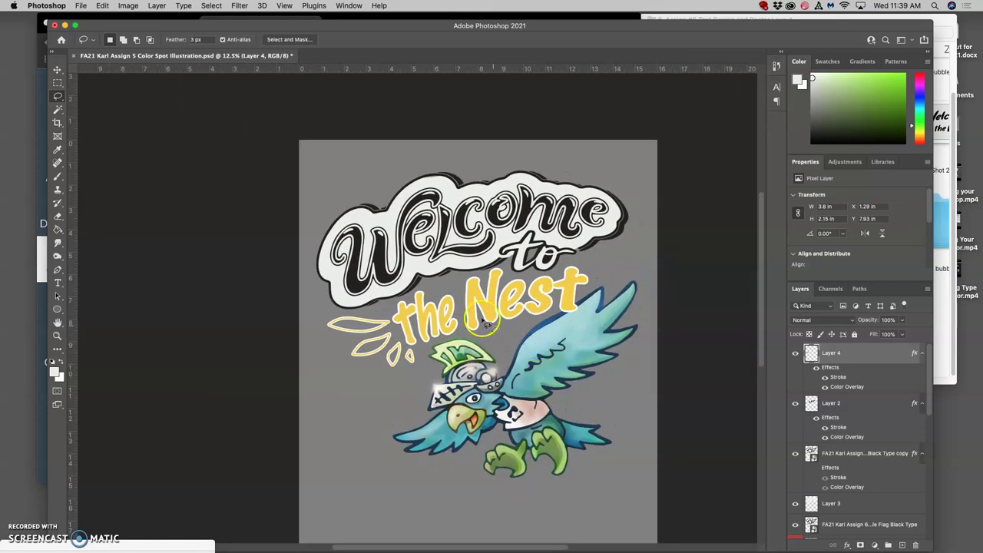
{"action": "left_click", "coordinate": [838, 503]}
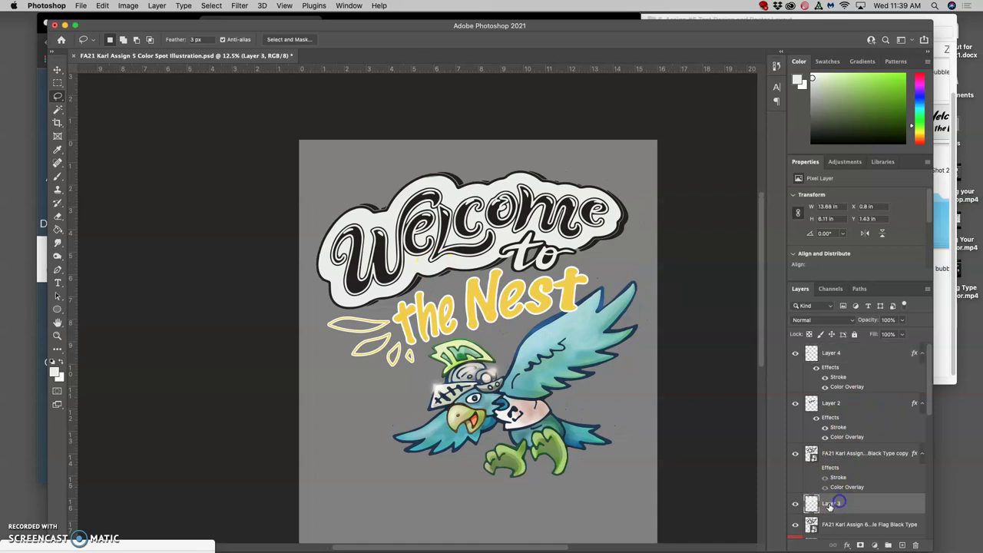
Step: Add a rainbow Gradient Overlay to Layer 3's cloud at 20% opacity, 114° angle, 150% scale
{"action": "double_click", "coordinate": [868, 503]}
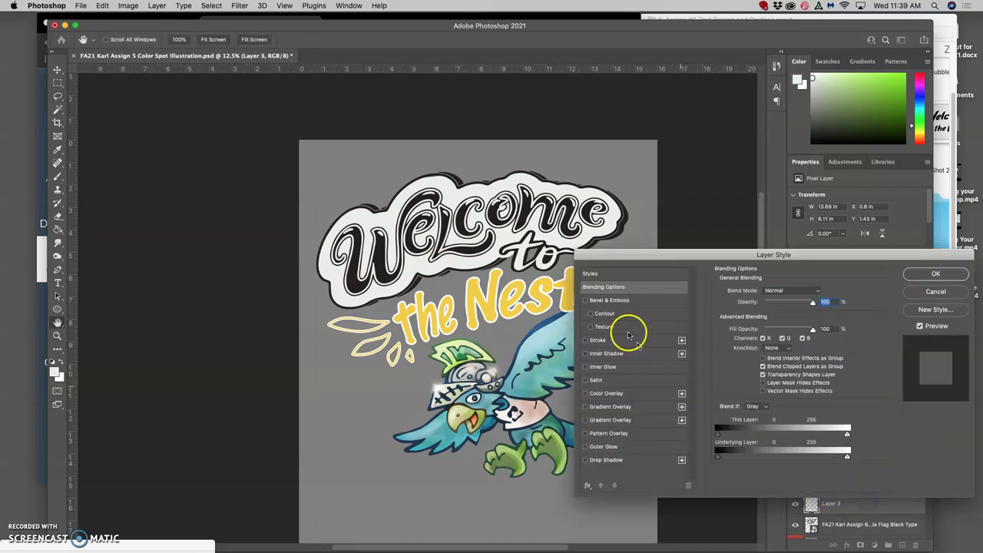
{"action": "left_click", "coordinate": [585, 408]}
{"action": "left_click", "coordinate": [649, 405]}
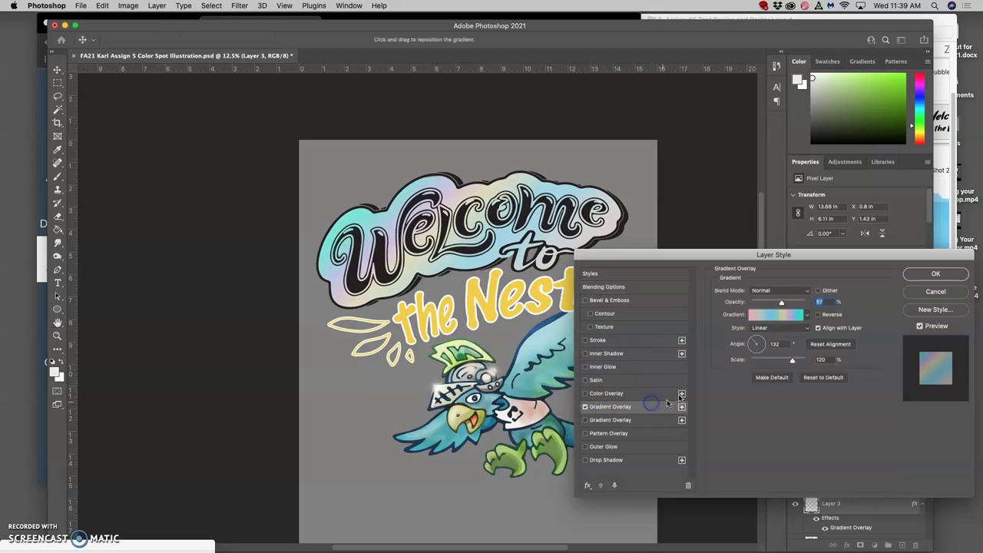
{"action": "left_click_drag", "start_coordinate": [781, 303], "coordinate": [768, 305]}
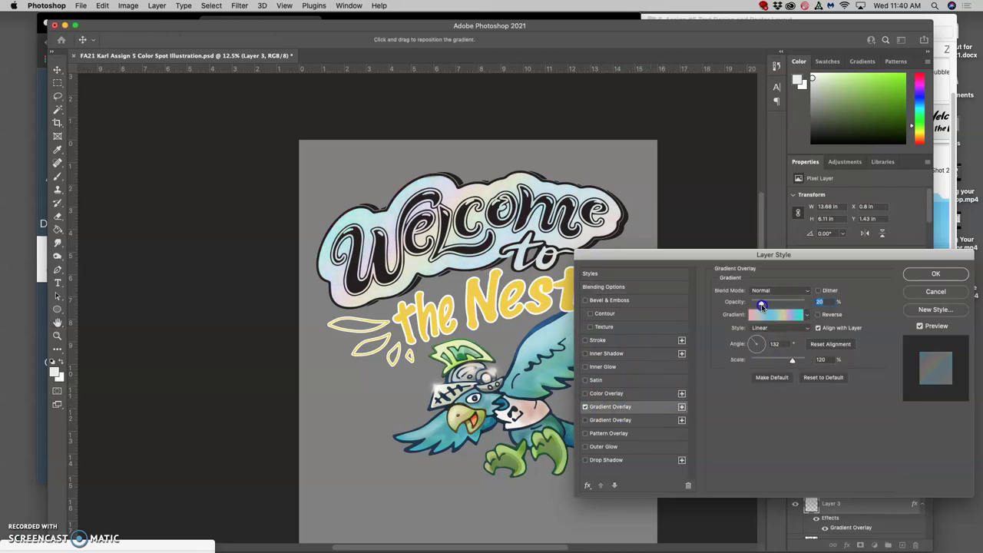
{"action": "left_click", "coordinate": [752, 338]}
{"action": "left_click", "coordinate": [769, 315]}
{"action": "mouse_move", "coordinate": [763, 304]}
{"action": "left_mouse_down"}
{"action": "mouse_move", "coordinate": [774, 304]}
{"action": "mouse_move", "coordinate": [760, 305]}
{"action": "left_mouse_up"}
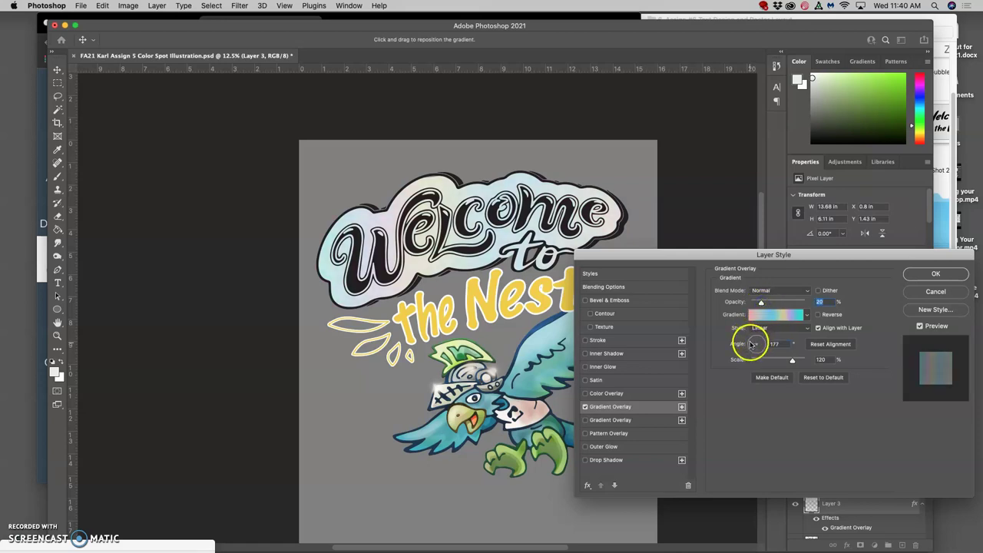
{"action": "left_click_drag", "start_coordinate": [751, 345], "coordinate": [758, 341]}
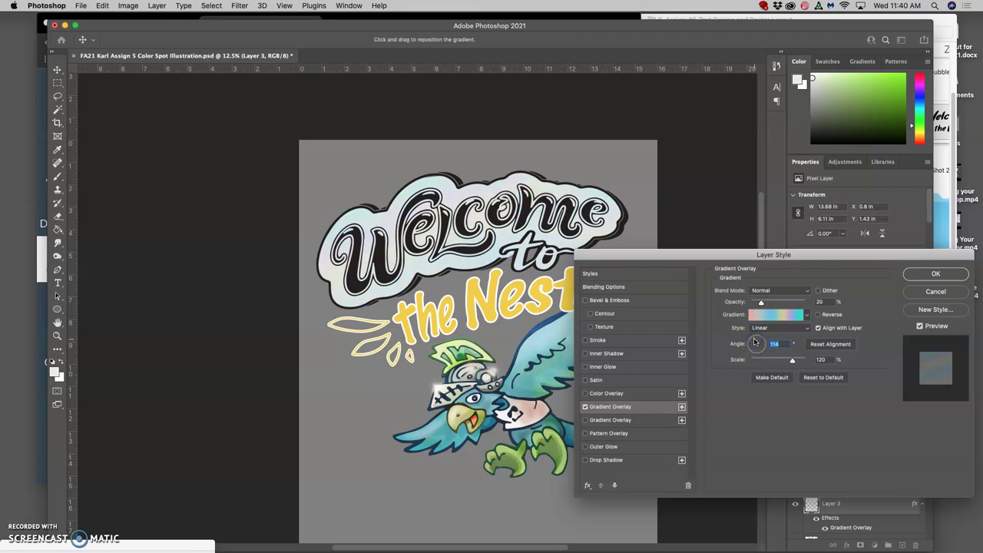
{"action": "left_click_drag", "start_coordinate": [792, 359], "coordinate": [798, 362]}
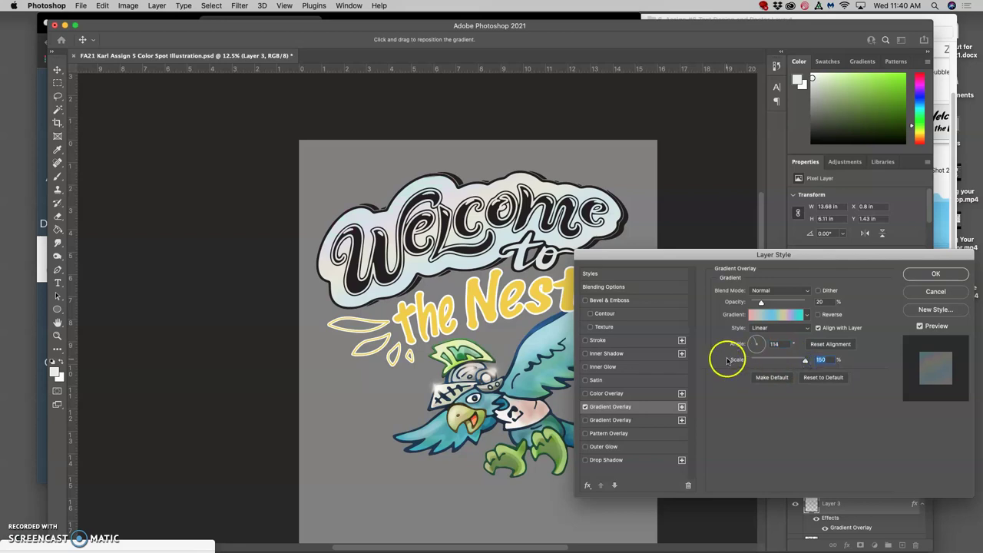
{"action": "left_click", "coordinate": [930, 275]}
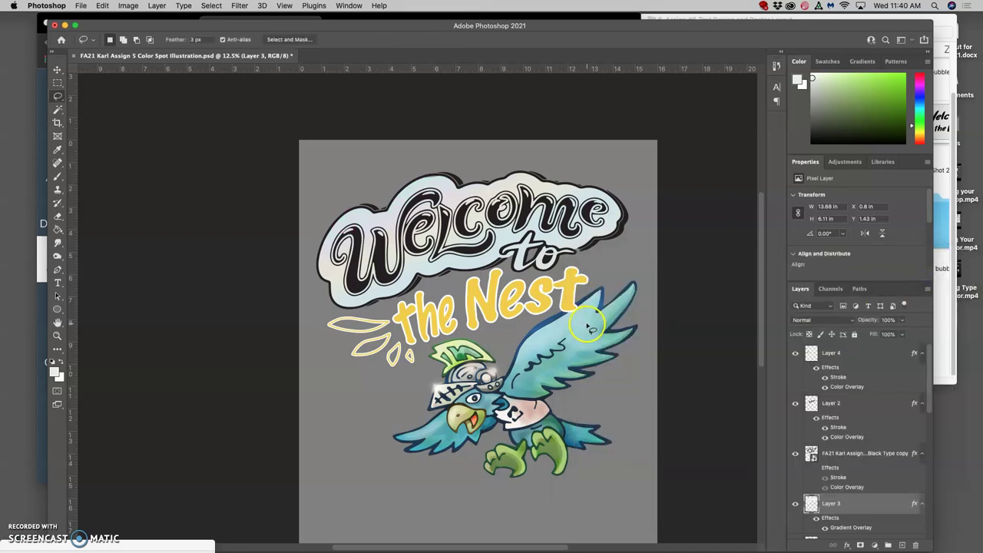
Step: Select the inside of the word 'to' on the Black Type copy layer using Magic Wand, Contiguous on
{"action": "scroll", "coordinate": [589, 328], "scroll_direction": "down", "scroll_amount": 1}
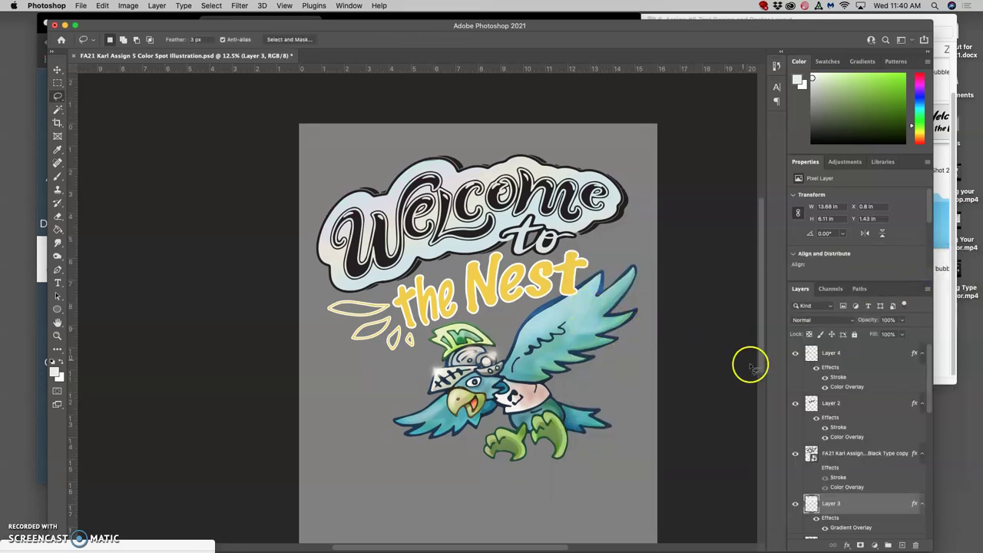
{"action": "left_click", "coordinate": [838, 453]}
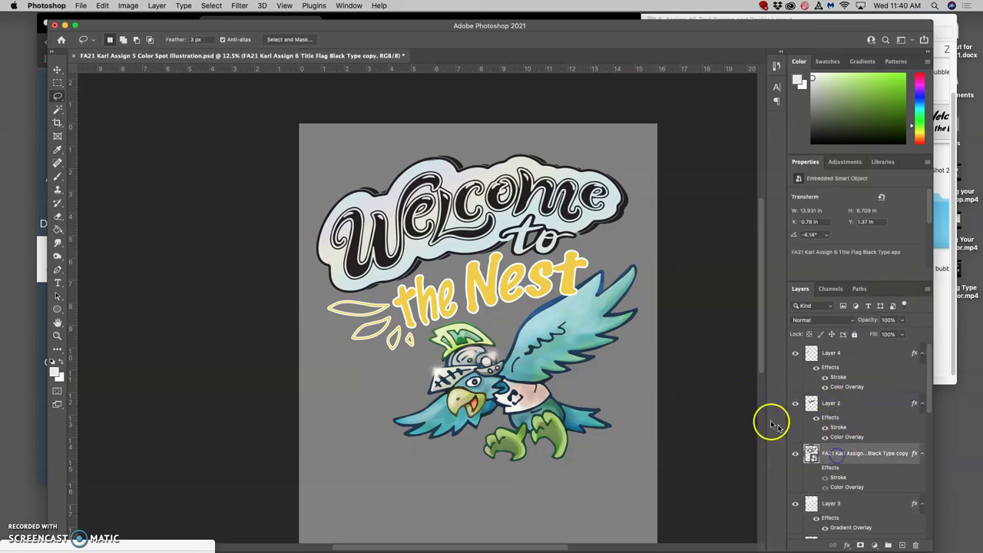
{"action": "left_click", "coordinate": [57, 110]}
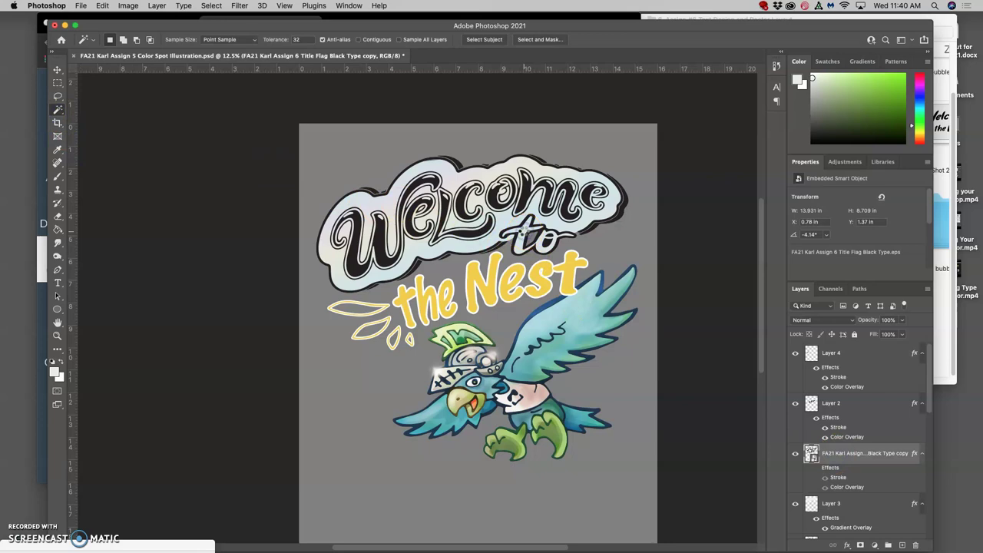
{"action": "left_click", "coordinate": [522, 229]}
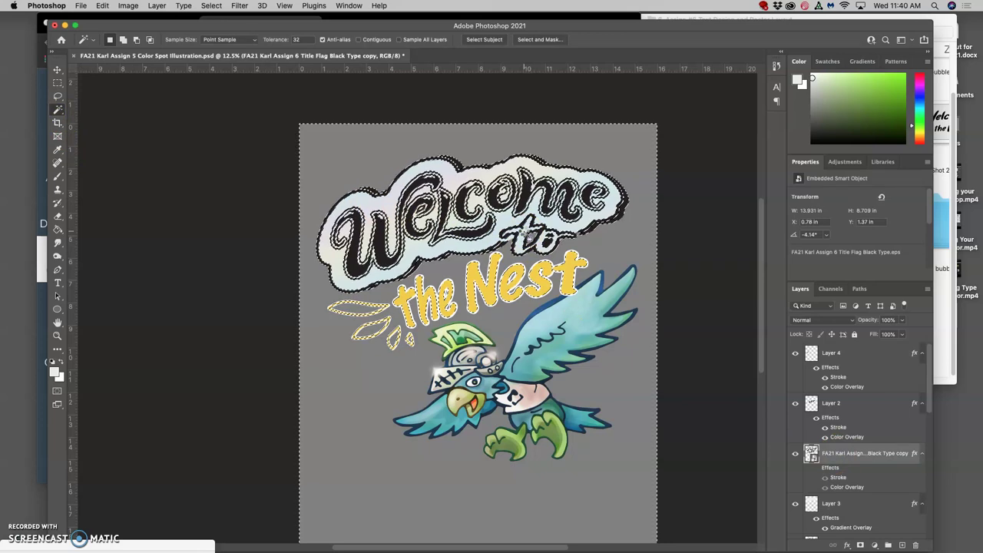
{"action": "left_click", "coordinate": [357, 40]}
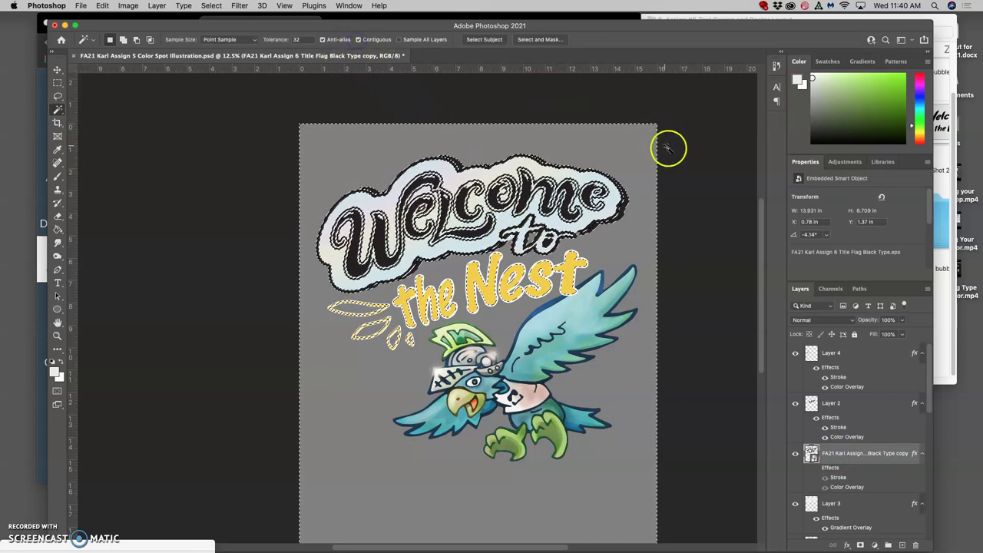
{"action": "left_click", "coordinate": [525, 227]}
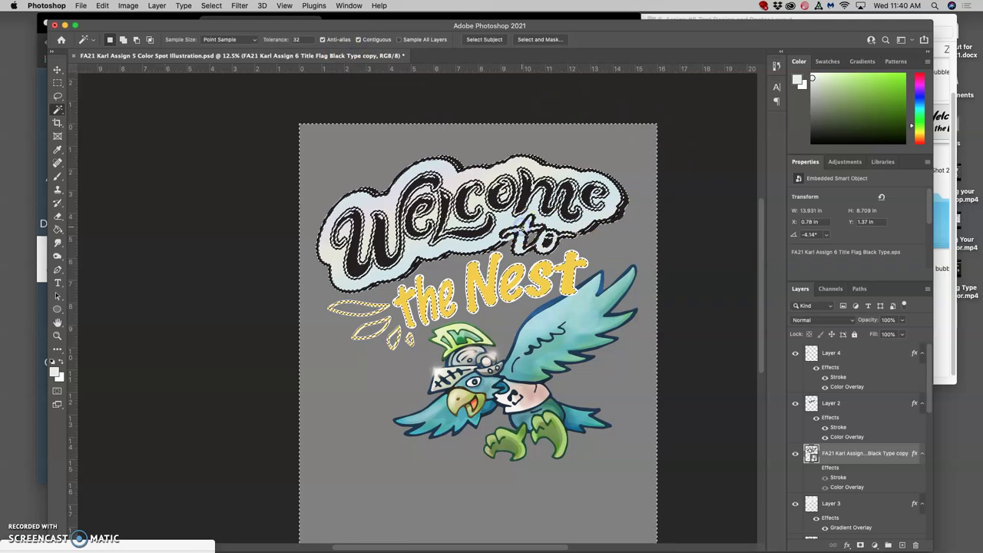
{"action": "left_click", "coordinate": [526, 227]}
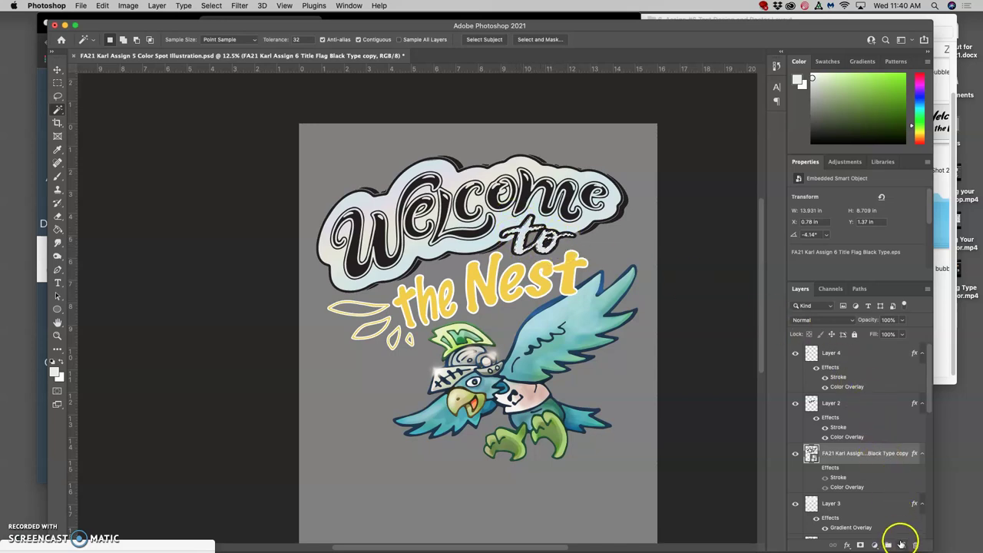
Step: Add a new empty Layer 5 above the title artwork, ready for the Paint Bucket fill
{"action": "left_click", "coordinate": [902, 544]}
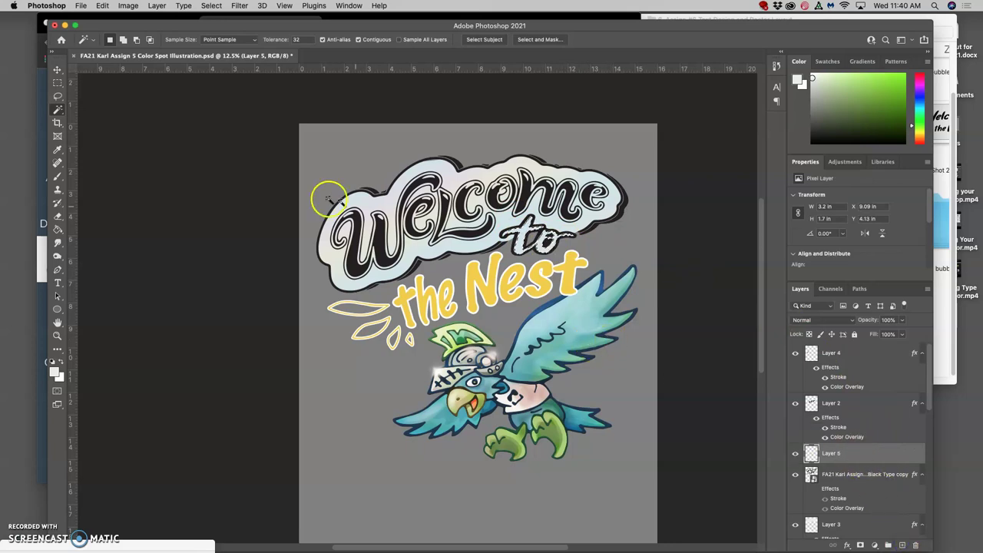
{"action": "left_click", "coordinate": [57, 229]}
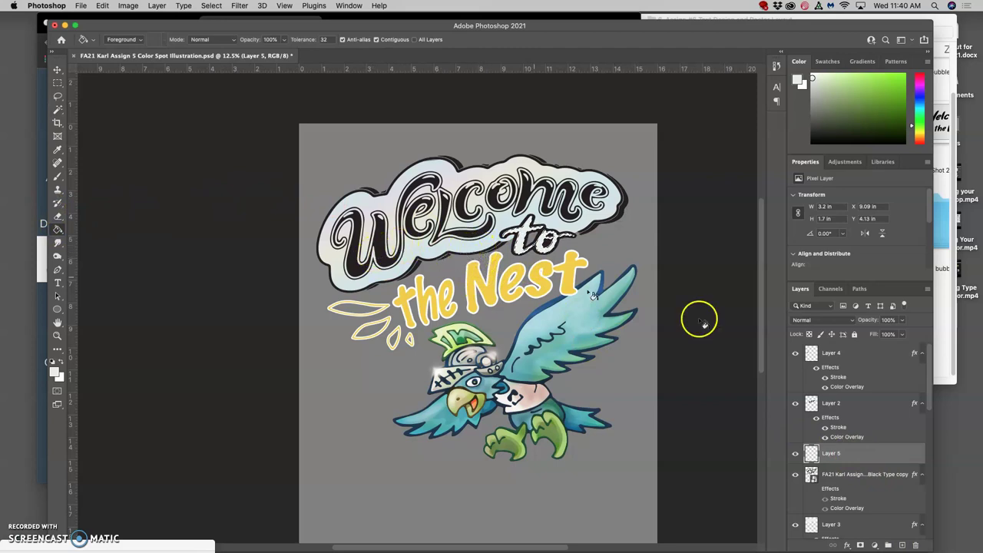
{"action": "left_click", "coordinate": [843, 471]}
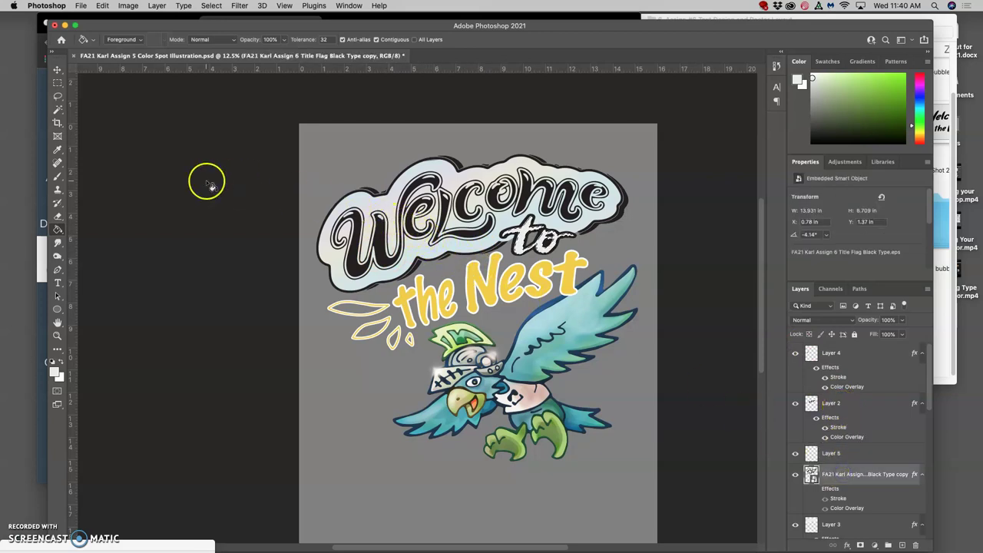
{"action": "left_click", "coordinate": [57, 110]}
Step: Magic-wand select the white inner outlines of the W, e, l and c
{"action": "key", "text": "super+equal"}
{"action": "key", "text": "super+equal"}
{"action": "key", "text": "super+equal"}
{"action": "key", "text": "super+equal"}
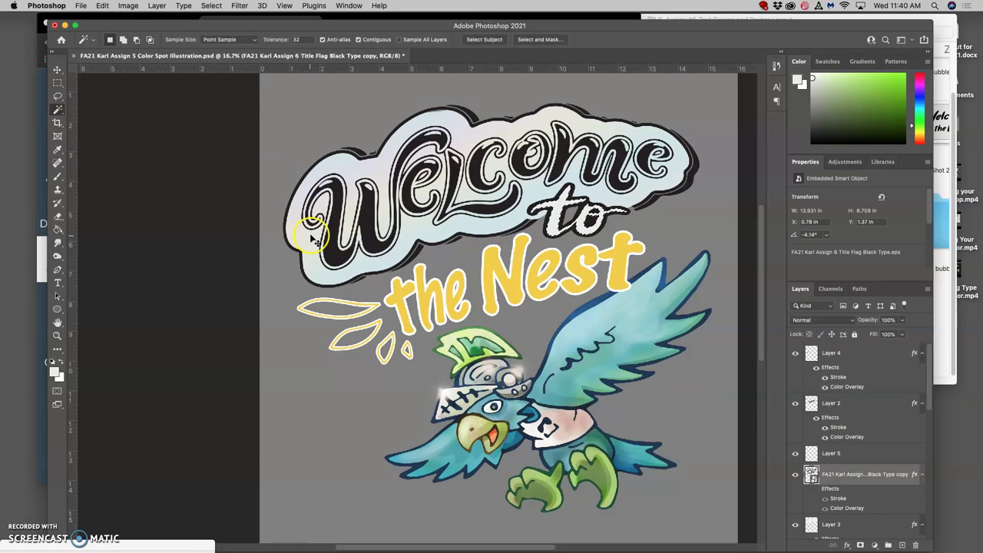
{"action": "scroll", "coordinate": [314, 193], "scroll_direction": "up", "scroll_amount": 5}
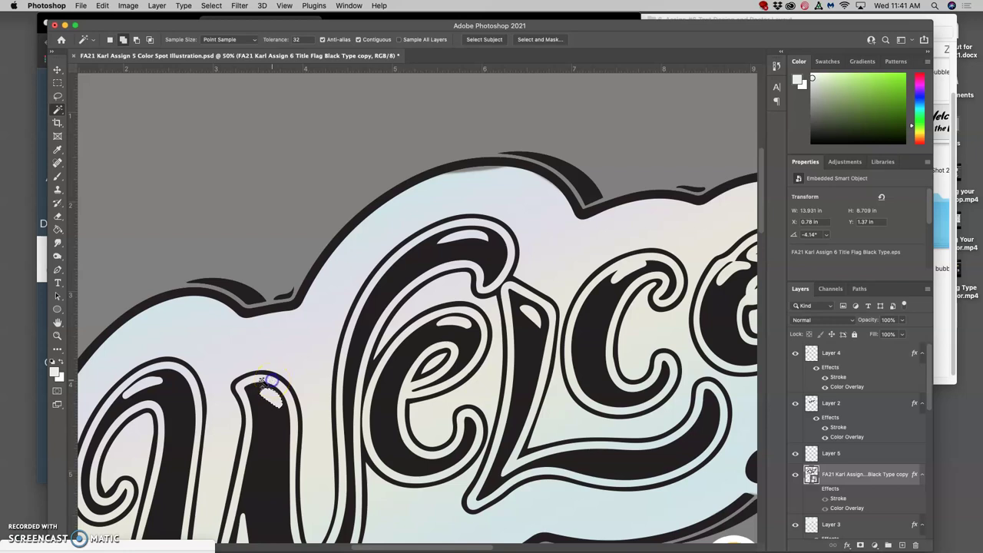
{"action": "left_click", "coordinate": [270, 382]}
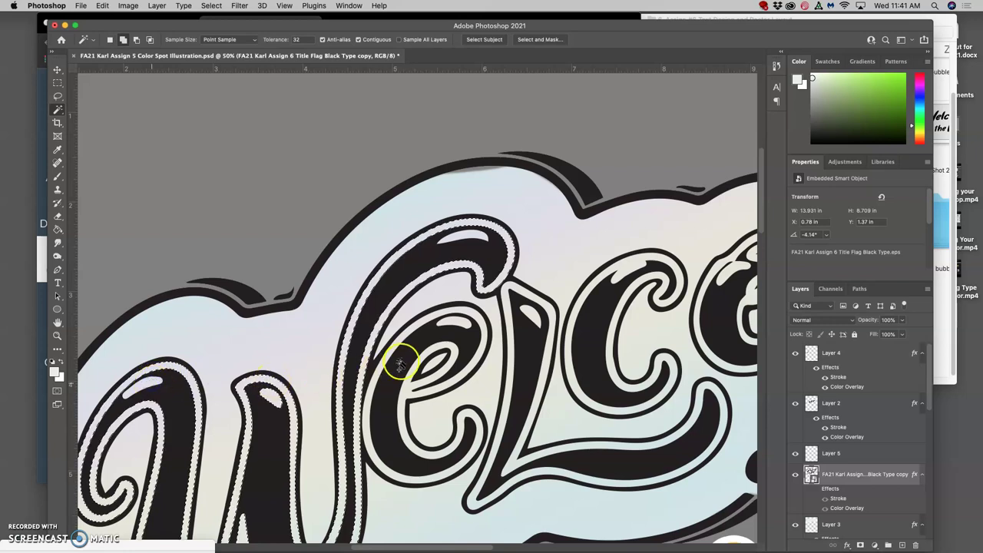
{"action": "left_click", "coordinate": [467, 235]}
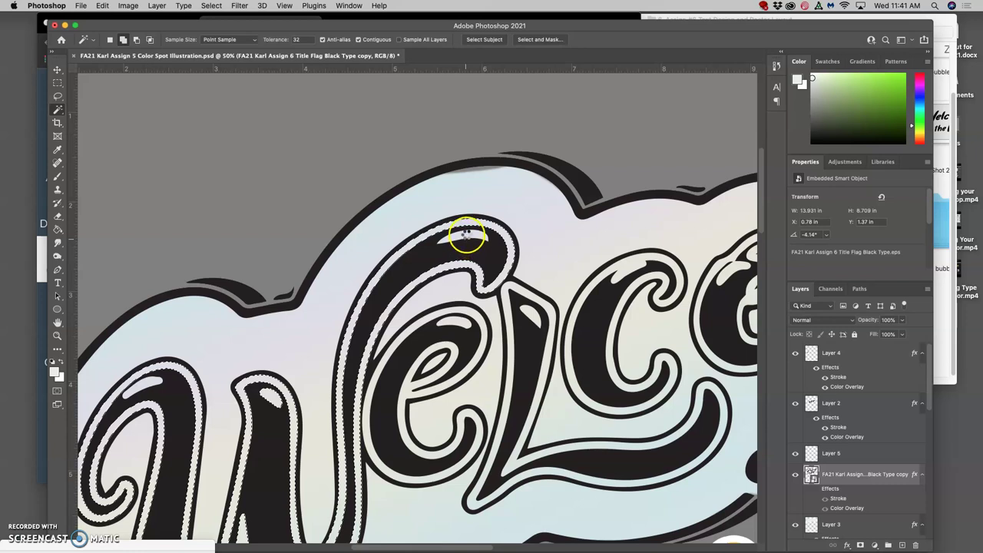
{"action": "left_click", "coordinate": [463, 317]}
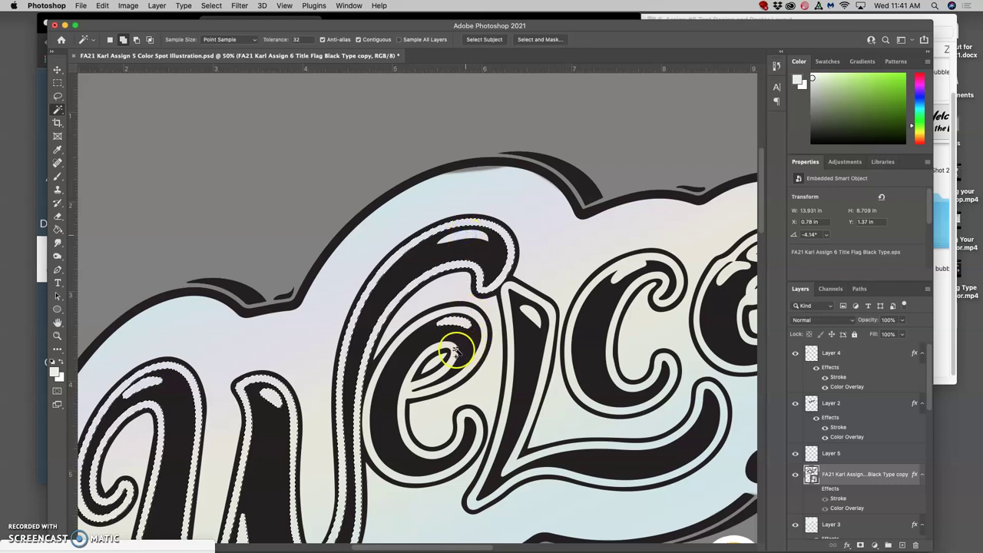
{"action": "left_click", "coordinate": [528, 311]}
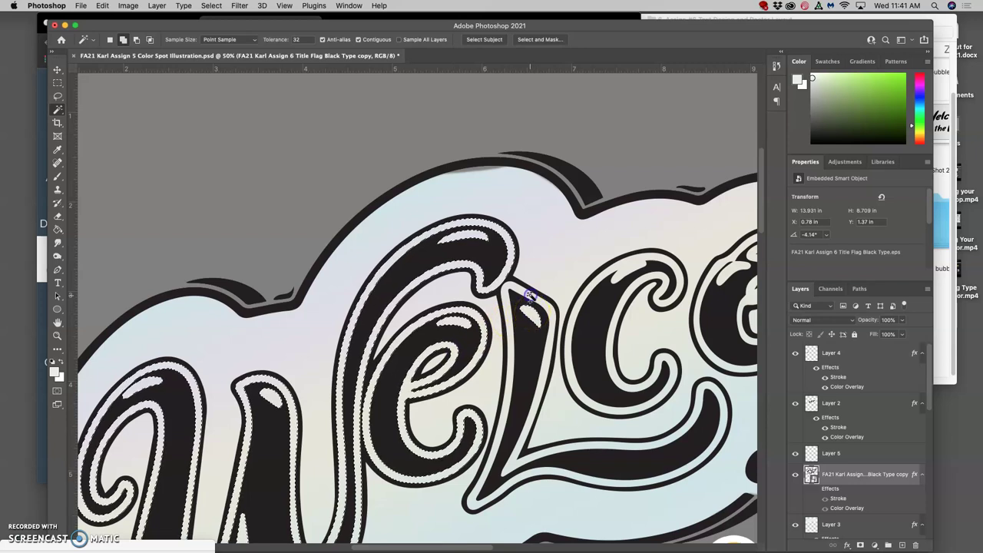
{"action": "left_click", "coordinate": [620, 275]}
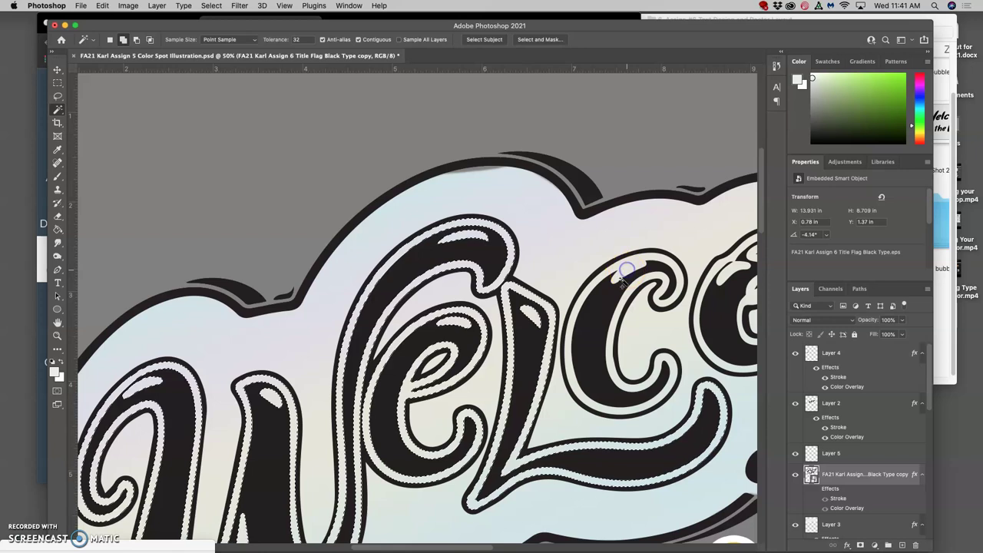
Step: Add the white outlines and highlights of the o, m and final e to the selection
{"action": "scroll", "coordinate": [499, 292], "scroll_direction": "right", "scroll_amount": 10}
{"action": "left_click", "coordinate": [388, 269]}
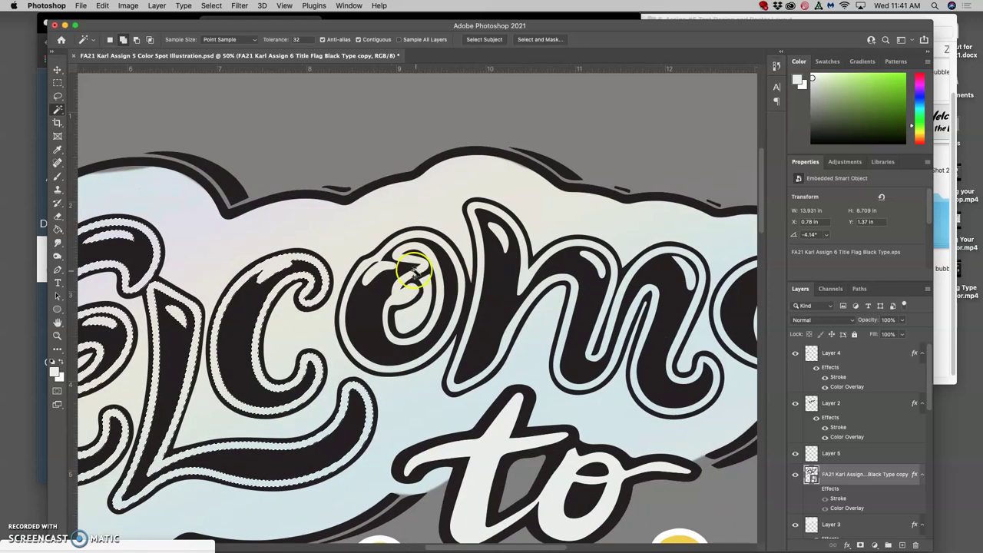
{"action": "left_click", "coordinate": [421, 257]}
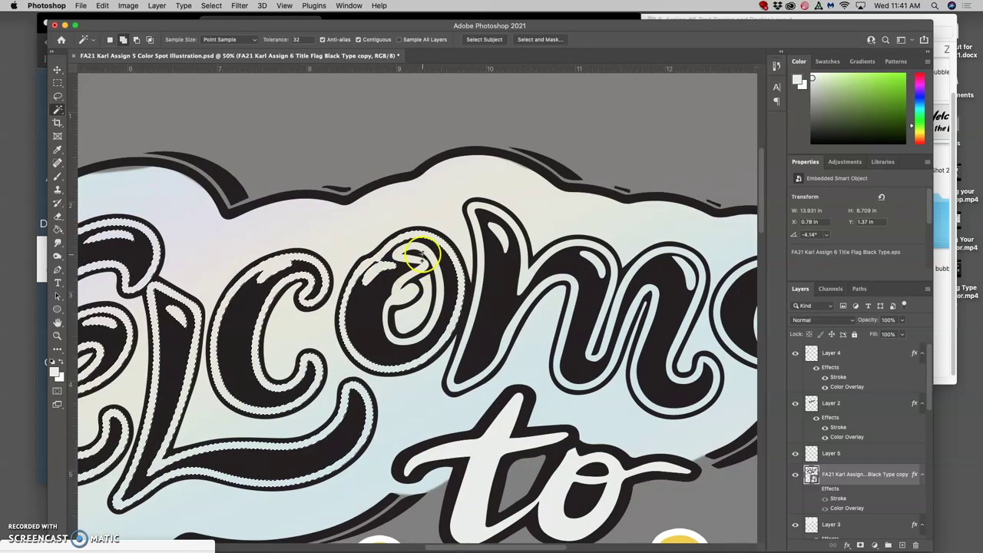
{"action": "left_click", "coordinate": [500, 231]}
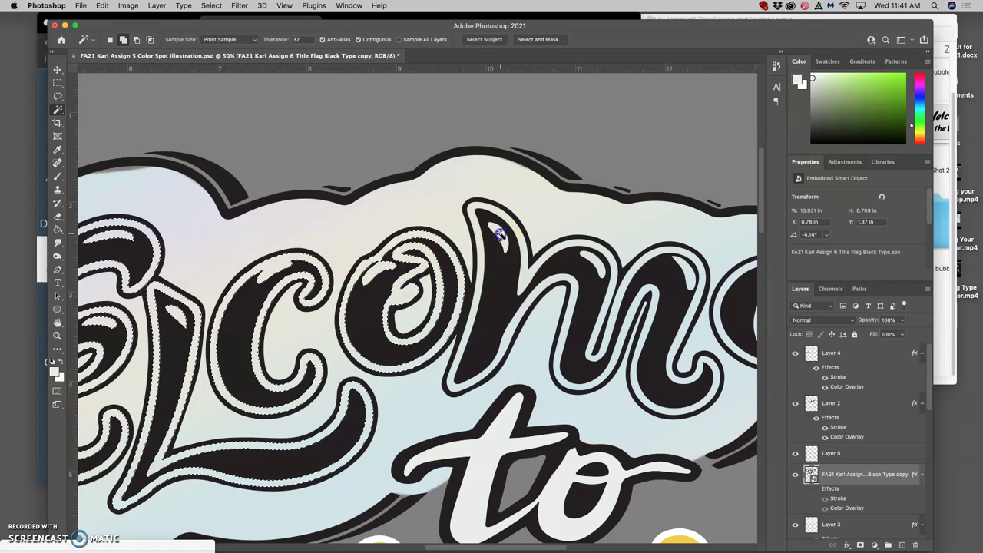
{"action": "left_click", "coordinate": [592, 261], "text": "shift"}
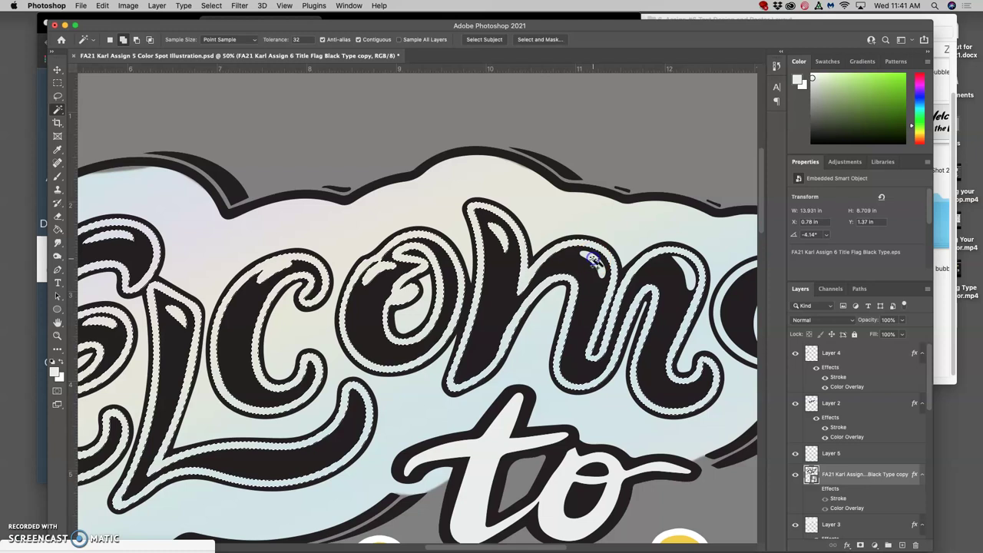
{"action": "left_click", "coordinate": [675, 270], "text": "shift"}
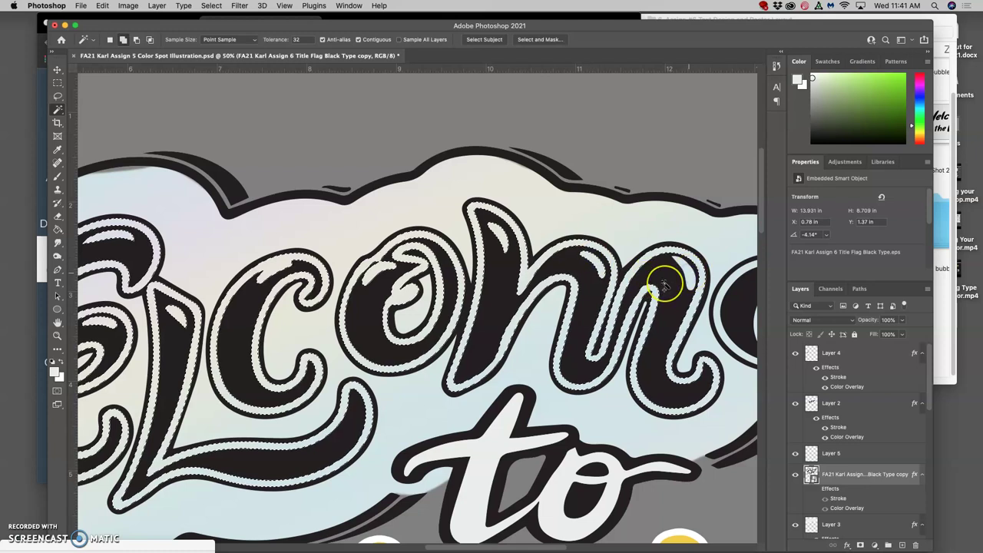
{"action": "scroll", "coordinate": [662, 285], "scroll_direction": "right", "scroll_amount": 5}
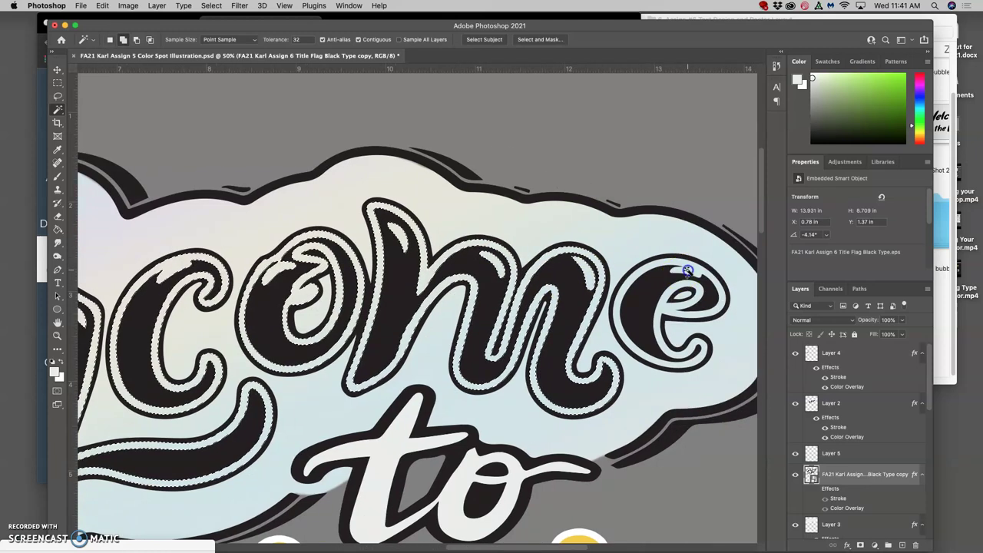
{"action": "left_click", "coordinate": [678, 296], "text": "shift"}
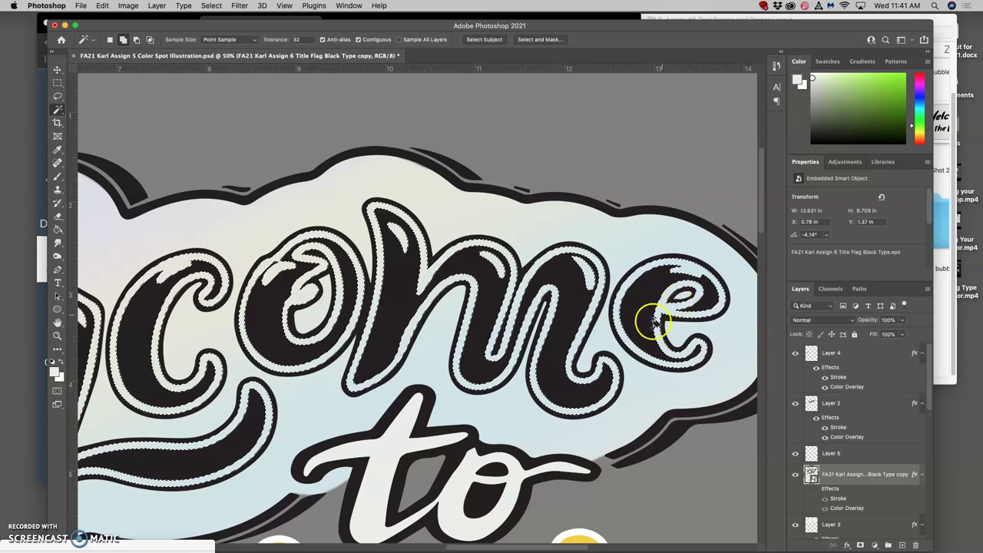
Step: Create empty Layer 6 for the letter fill and switch to the Paint Bucket tool
{"action": "scroll", "coordinate": [652, 323], "scroll_direction": "down", "scroll_amount": 1}
{"action": "scroll", "coordinate": [653, 349], "scroll_direction": "down", "scroll_amount": 2}
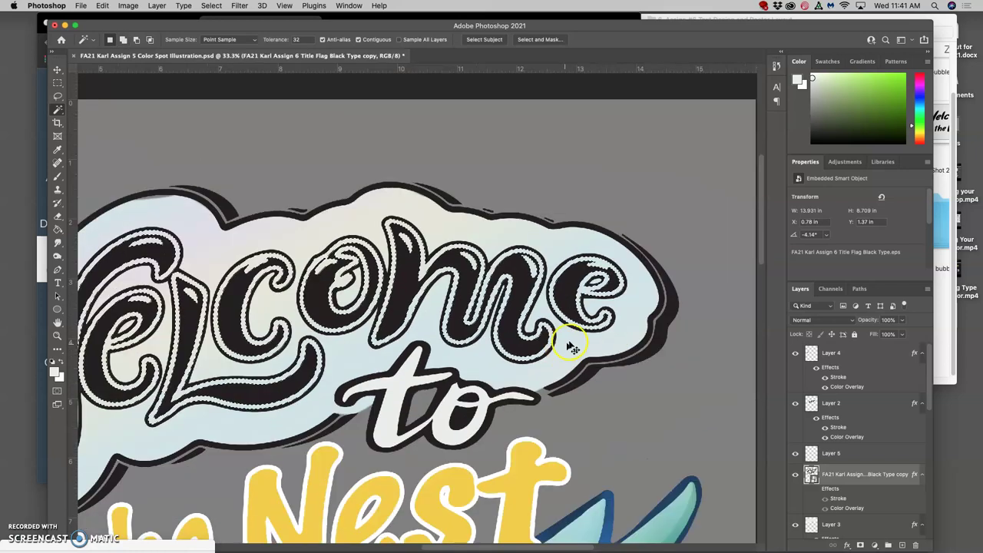
{"action": "scroll", "coordinate": [572, 341], "scroll_direction": "down", "scroll_amount": 3}
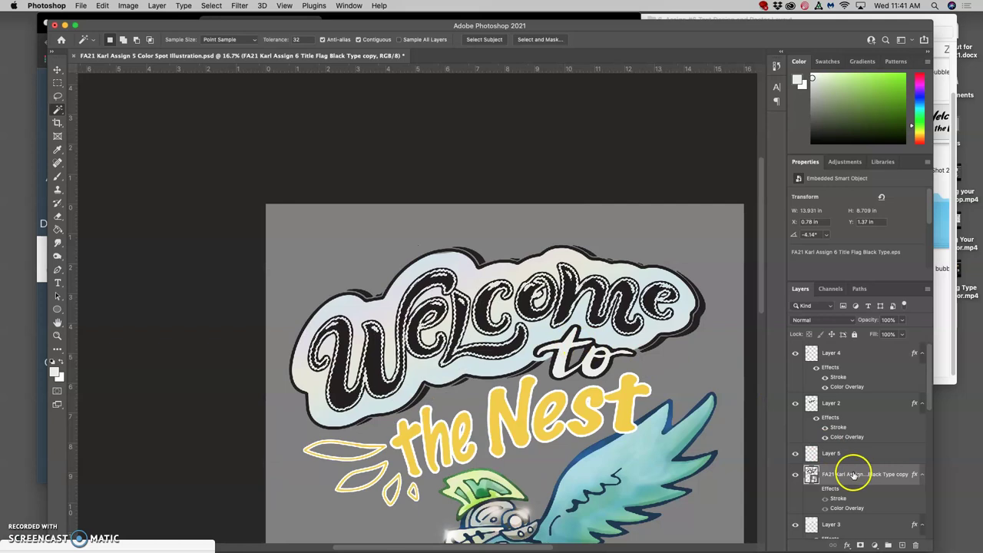
{"action": "left_click", "coordinate": [902, 544]}
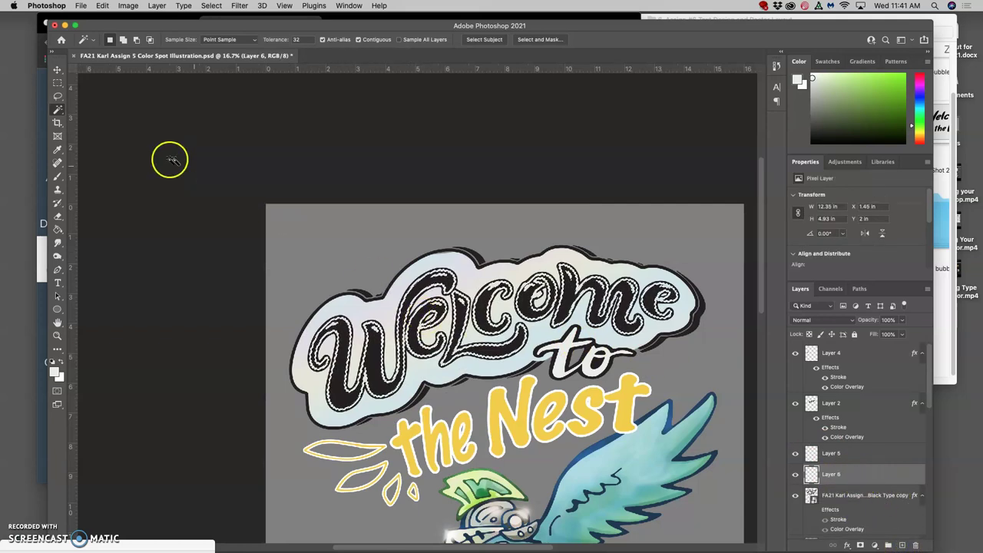
{"action": "left_click", "coordinate": [56, 229]}
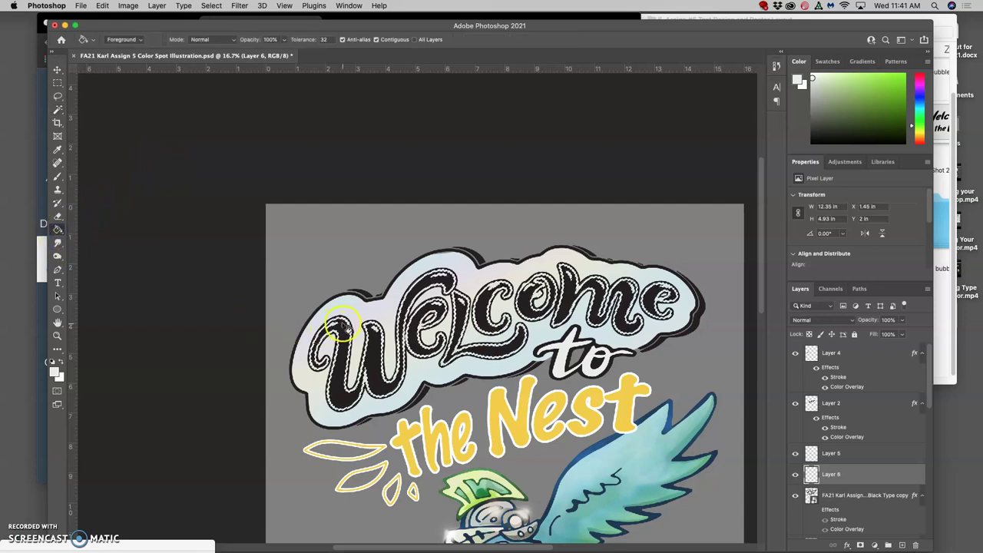